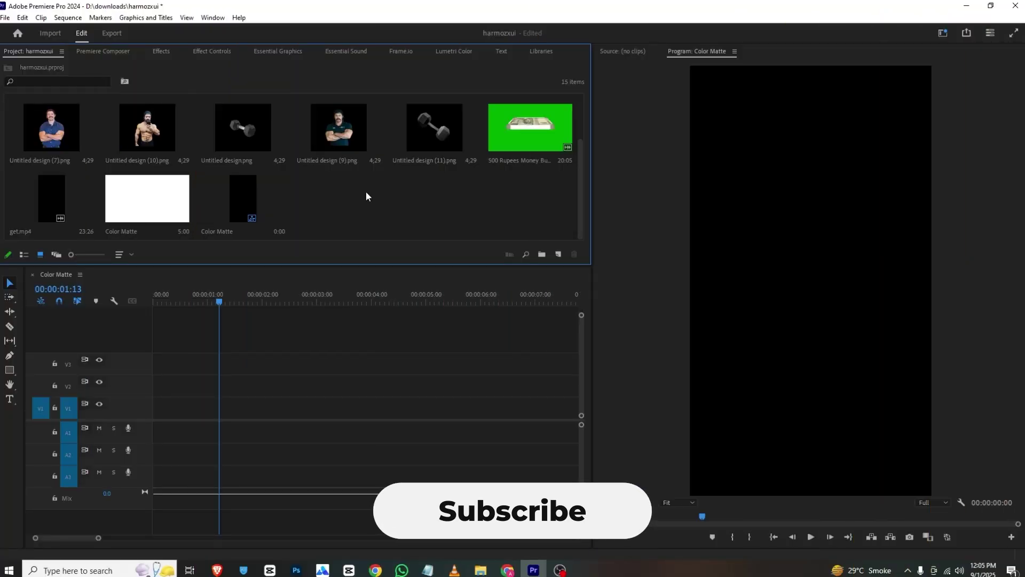
- Create a new vertical colour matte at the default video settings with the light grey colour DDDDDD
right_click(367, 192)
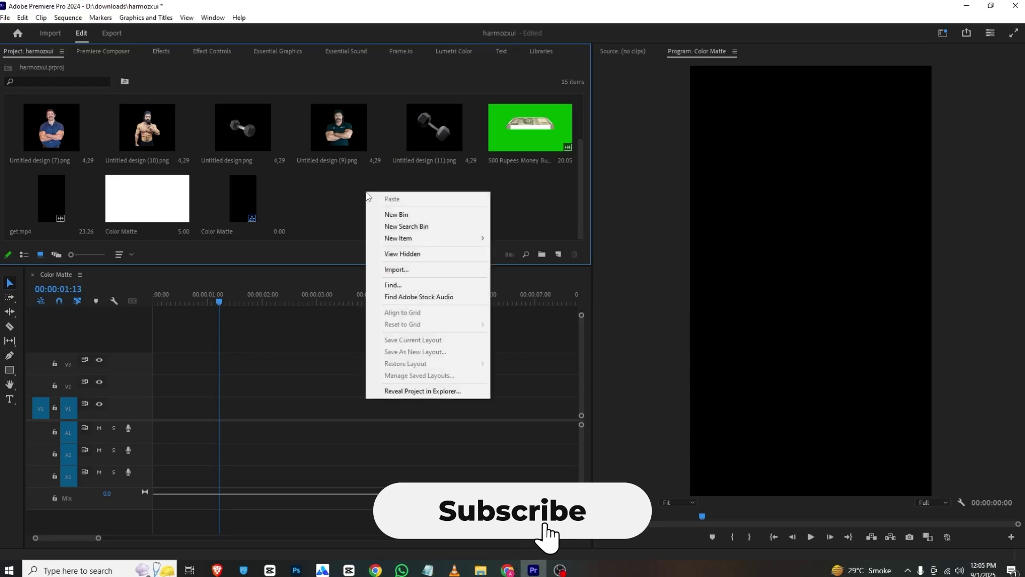
mouse_move(476, 238)
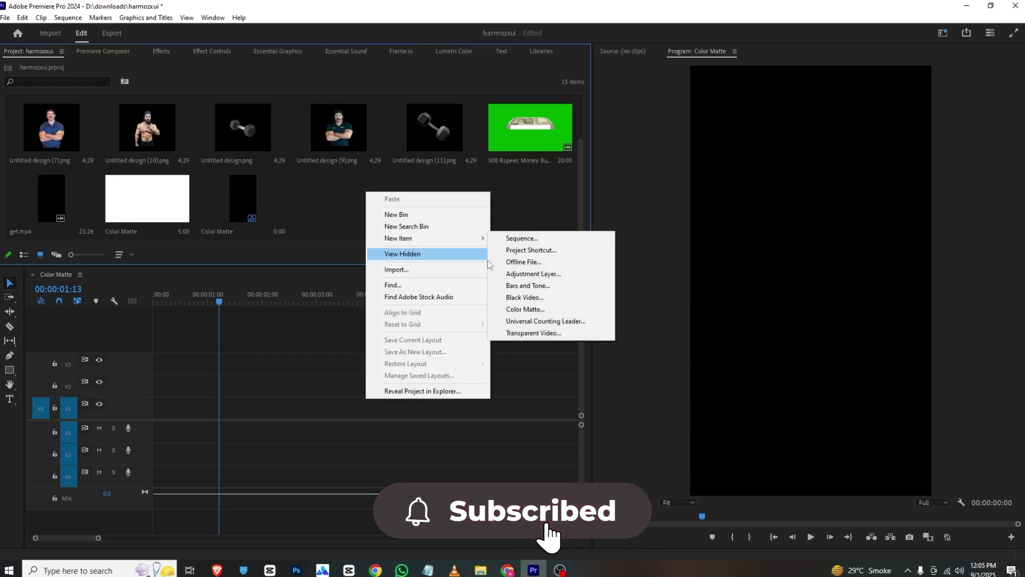
click(506, 308)
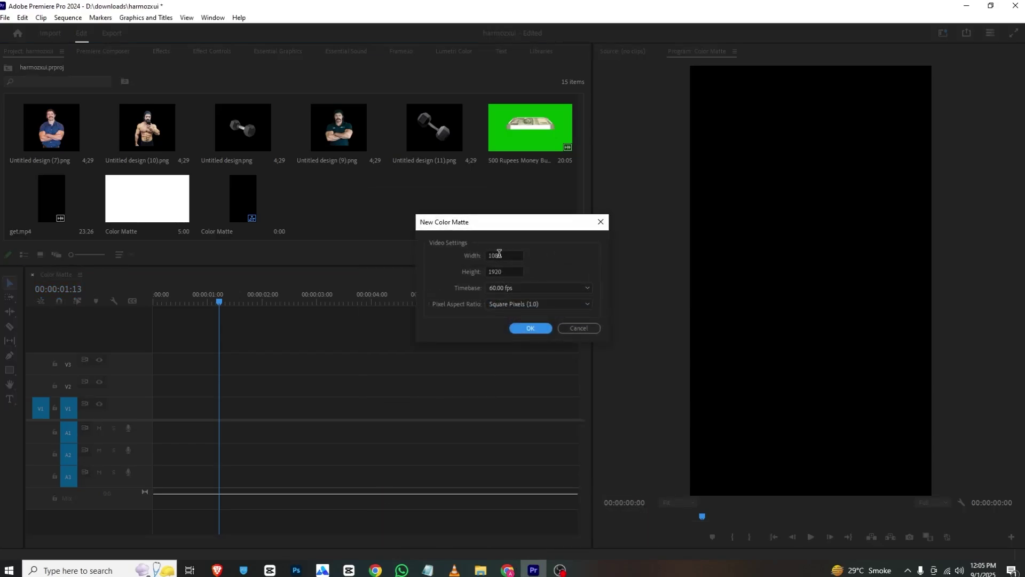
click(532, 328)
drag(415, 281, 363, 332)
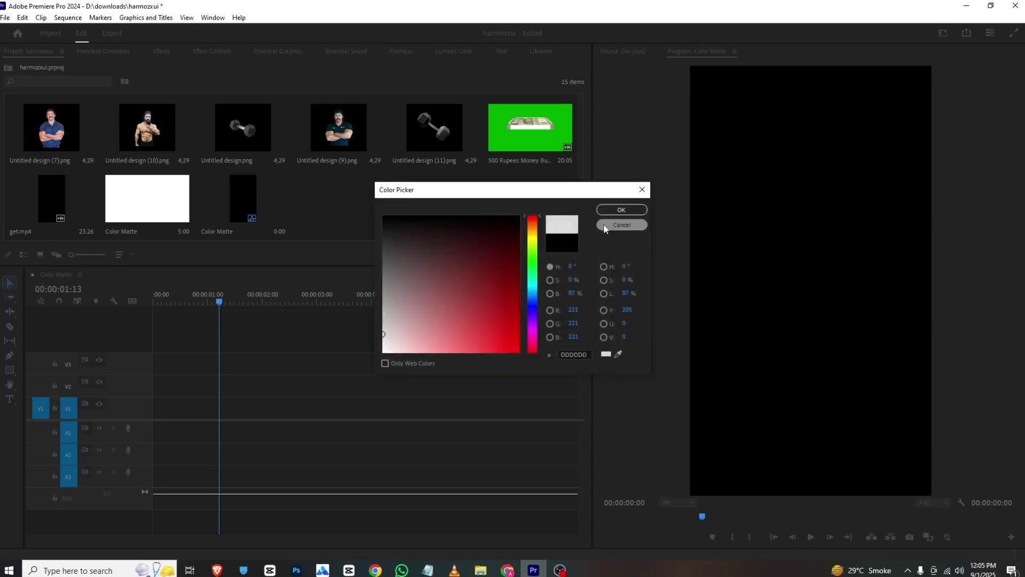
click(619, 210)
click(488, 302)
- Place the light grey matte on V1 at the sequence start and extend it to about 19:10, with the playhead at zero
drag(356, 210, 156, 422)
drag(98, 541, 150, 538)
drag(235, 408, 468, 409)
click(154, 297)
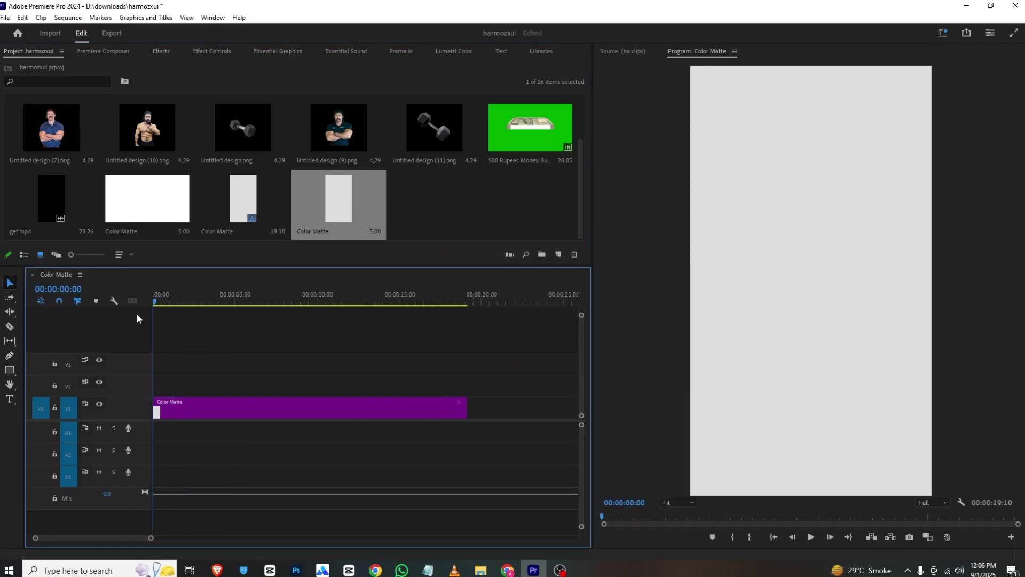
- Switch to VLC and examine the opening shot of the reference video get.mp4, then return to Premiere Pro
click(454, 570)
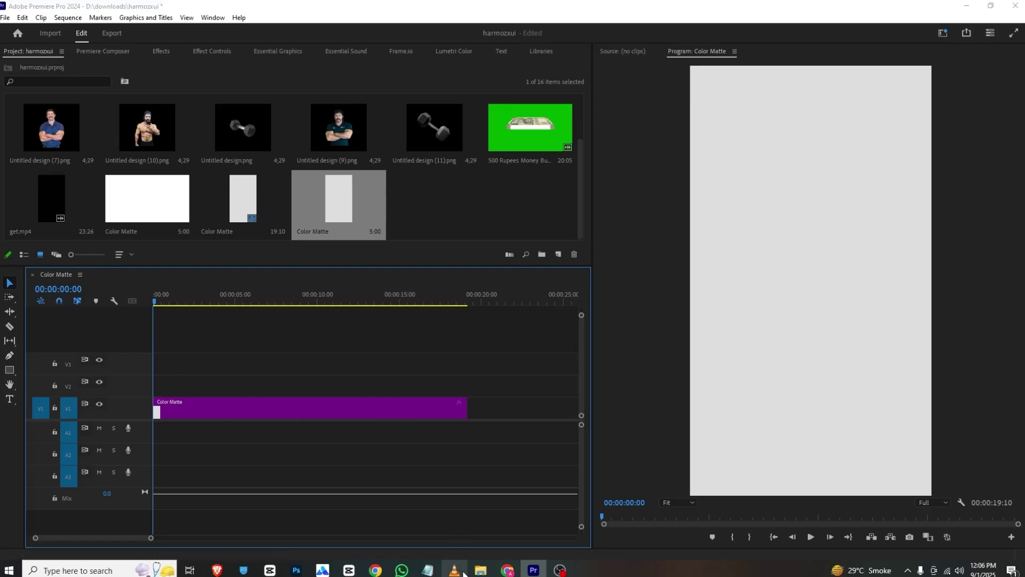
scroll(7, 489, down, 2)
click(33, 538)
key(space)
key(space)
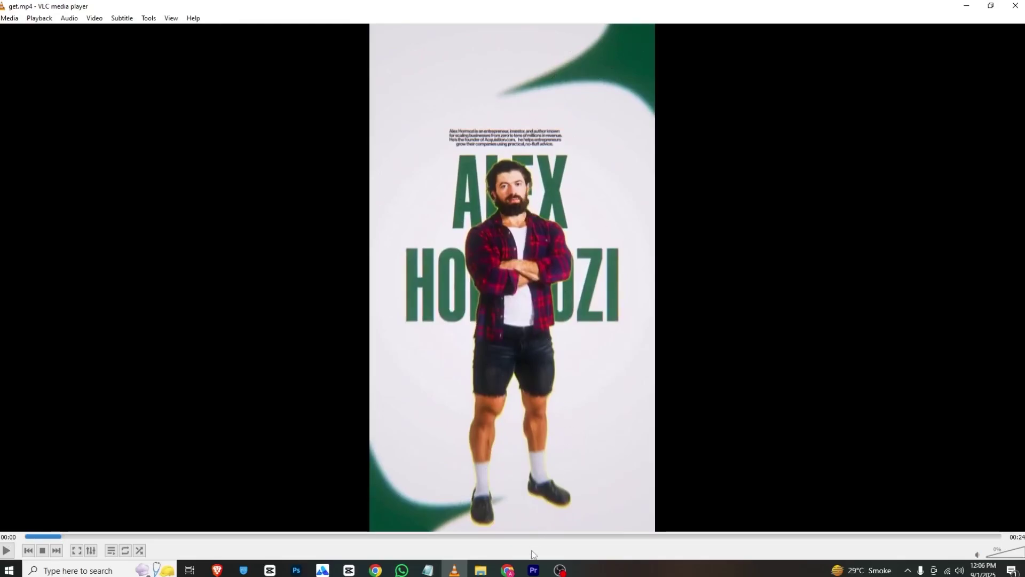
click(532, 570)
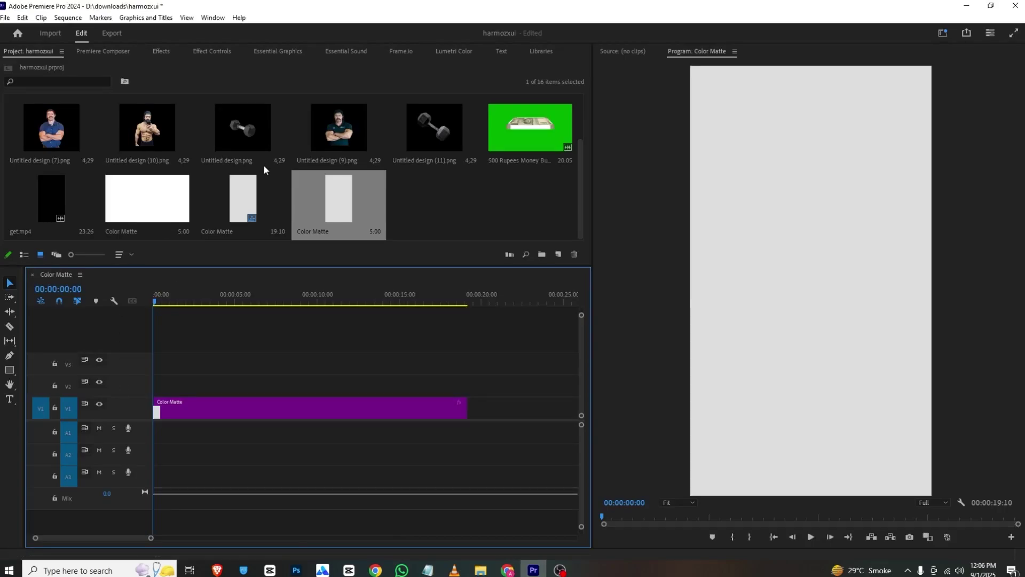
- Place Untitled design (4).png on V2 at the sequence start, scaled to 227 and positioned at 540, 1052
scroll(264, 170, up, 2)
drag(528, 122, 140, 382)
key(alt+Tab)
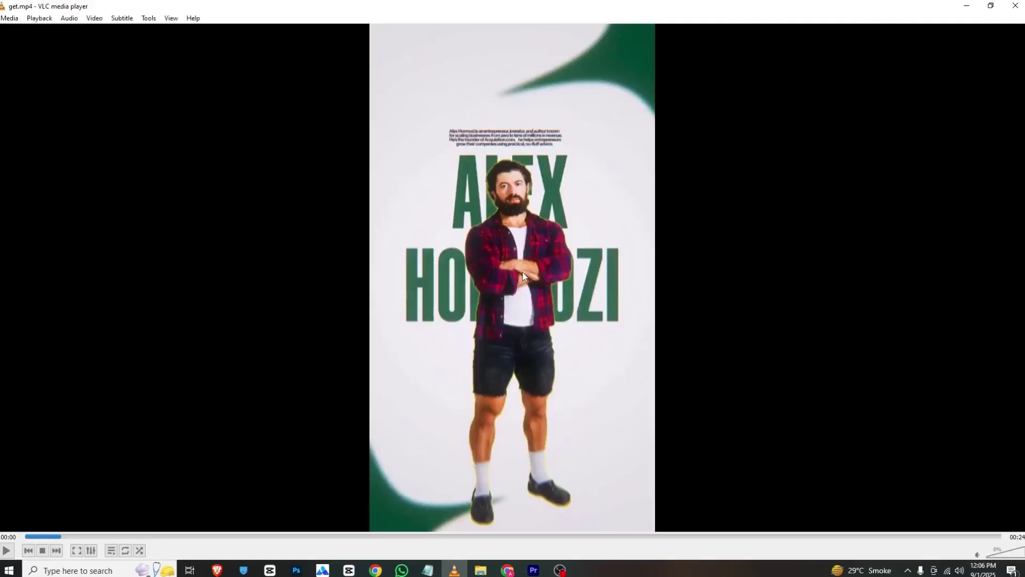
key(alt+Tab)
click(195, 384)
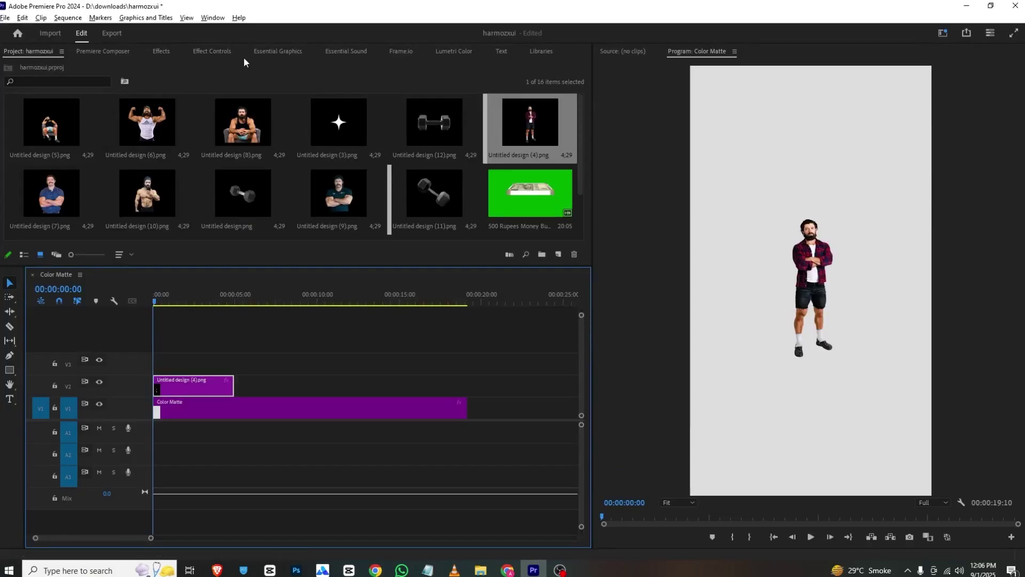
click(212, 51)
drag(173, 122, 252, 105)
click(190, 355)
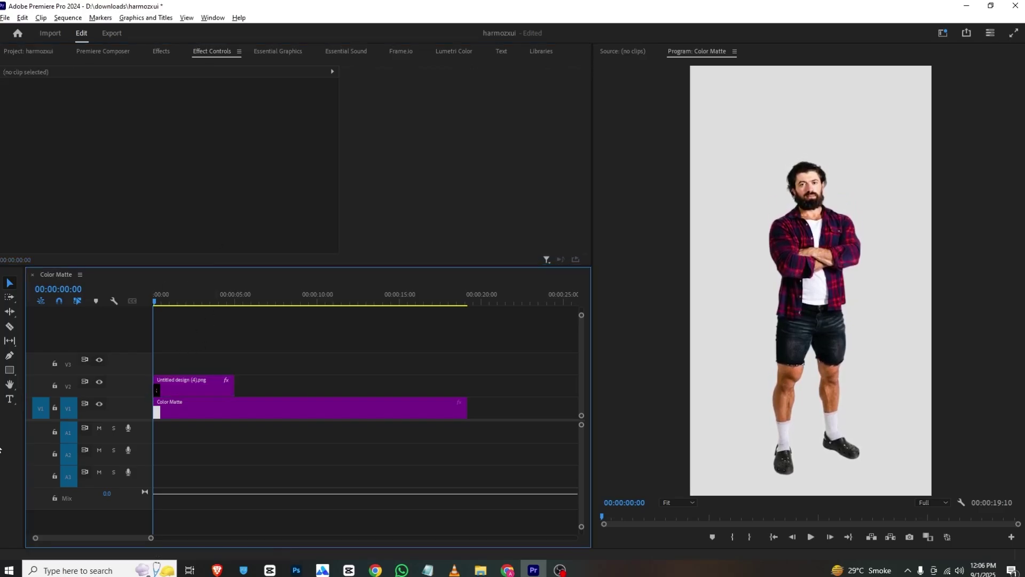
- Add a text layer reading "alex" beside the man's head, checking the wording in the reference video
click(10, 401)
click(721, 183)
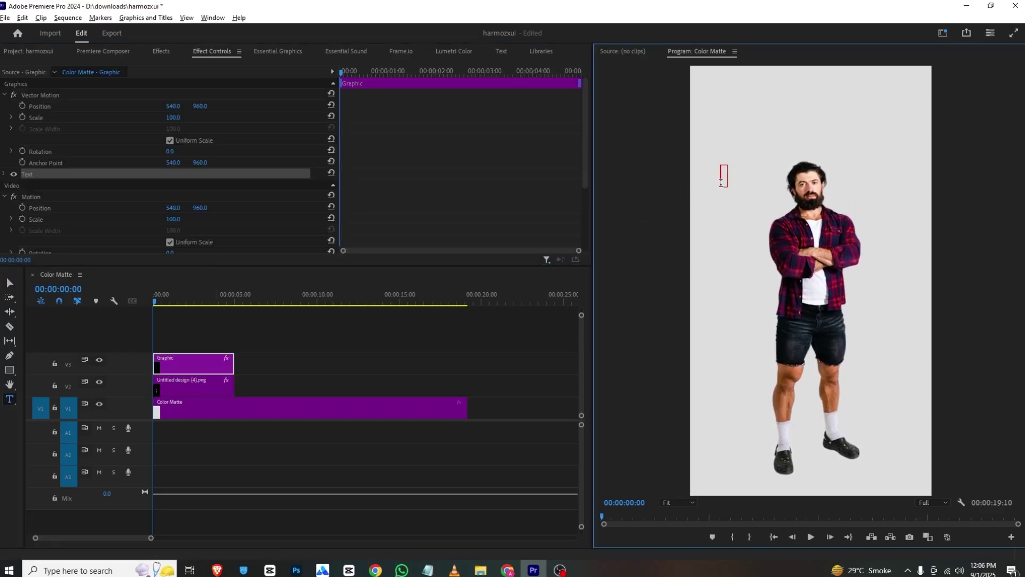
key(alt+Tab)
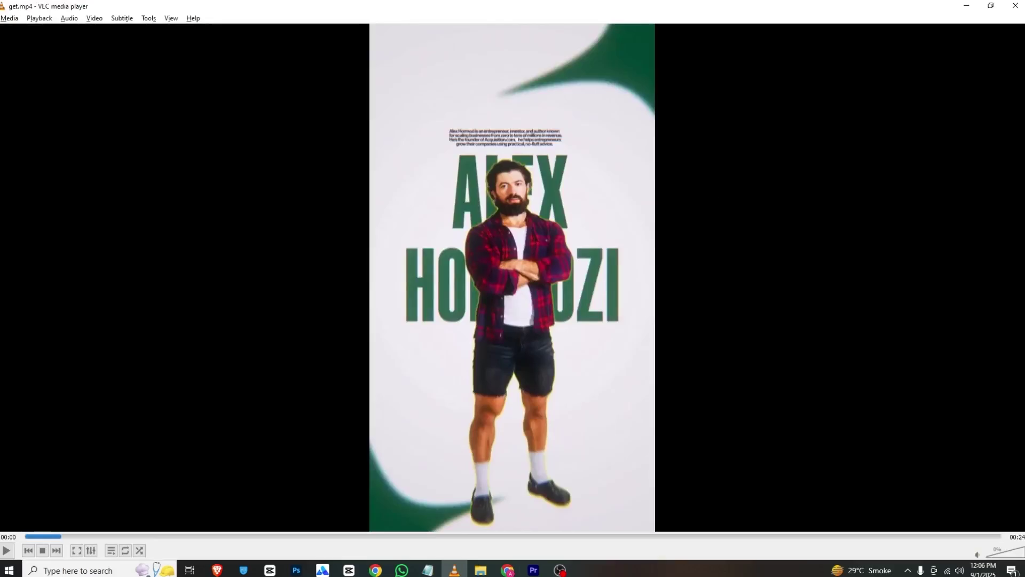
key(alt+Tab)
- Change the font of the whole "alex" title to Akira Expanded
key(ctrl+a)
click(278, 50)
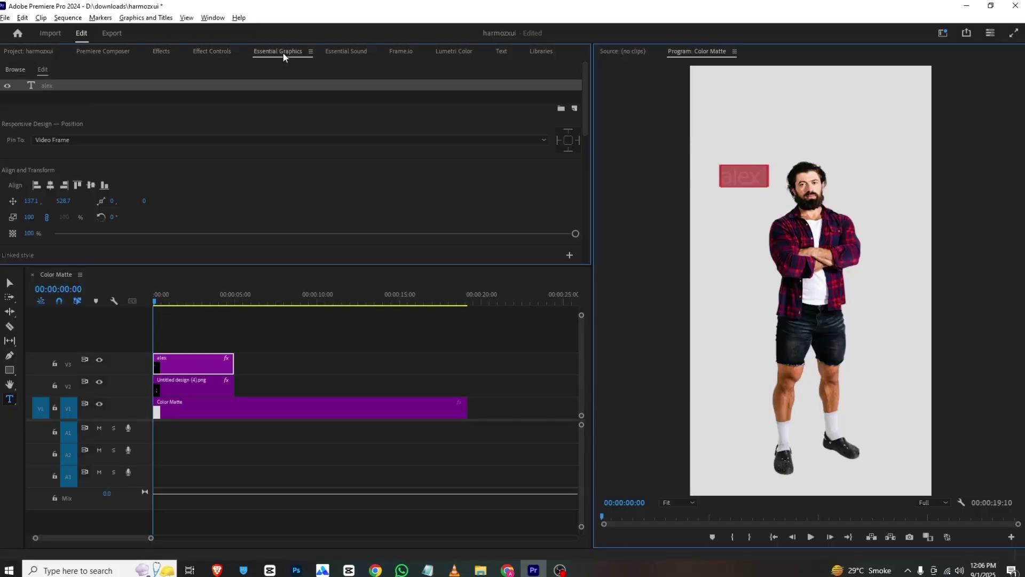
scroll(91, 133, down, 3)
click(83, 183)
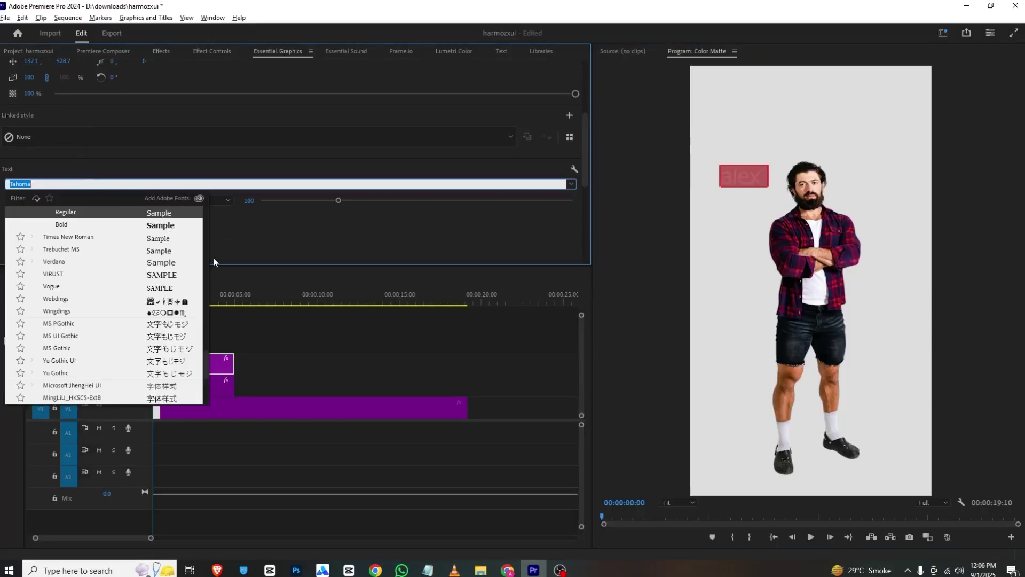
drag(205, 363, 188, 197)
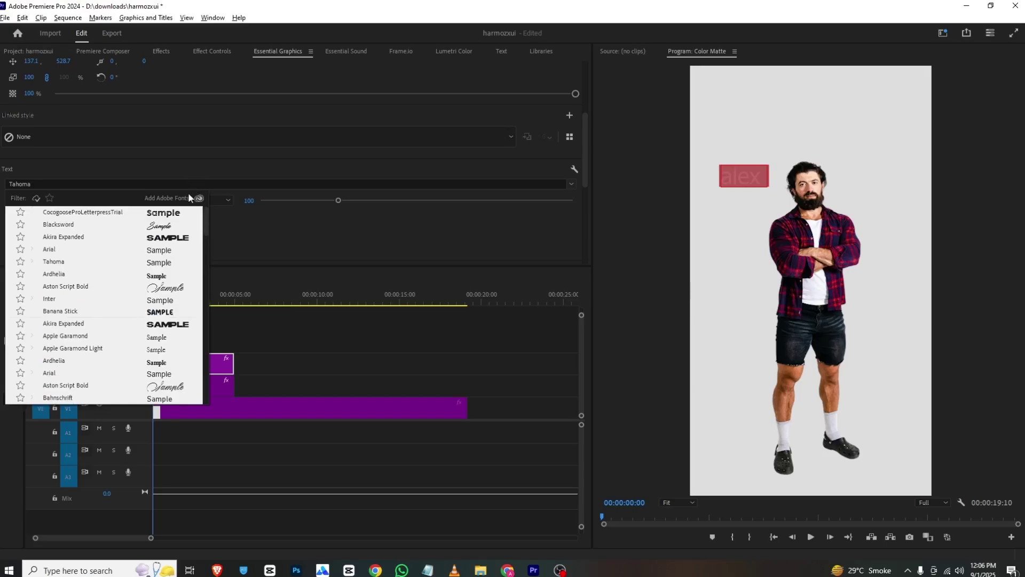
click(164, 325)
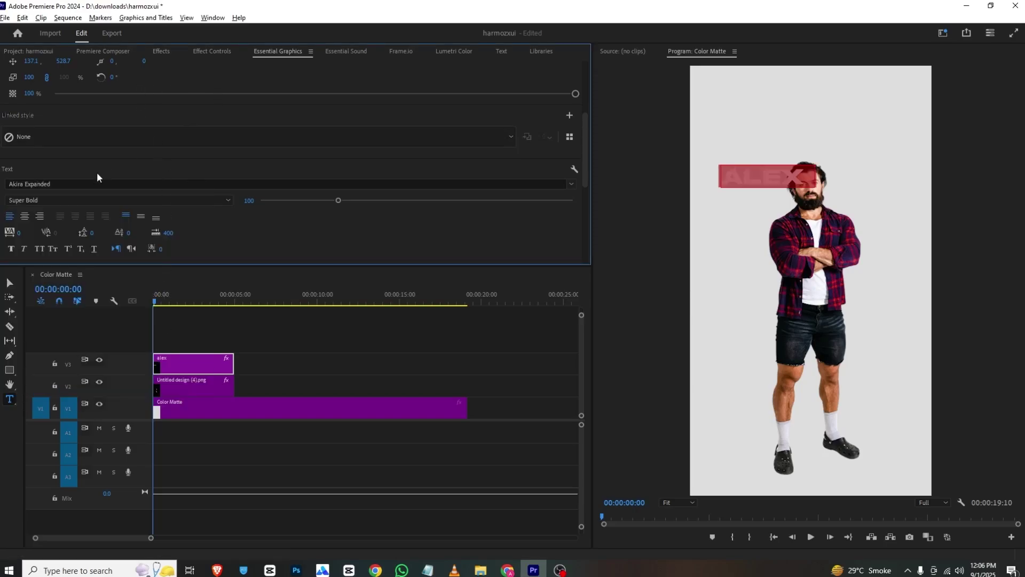
- Change the "alex" title's fill colour to dark green
scroll(74, 201, down, 1)
click(31, 240)
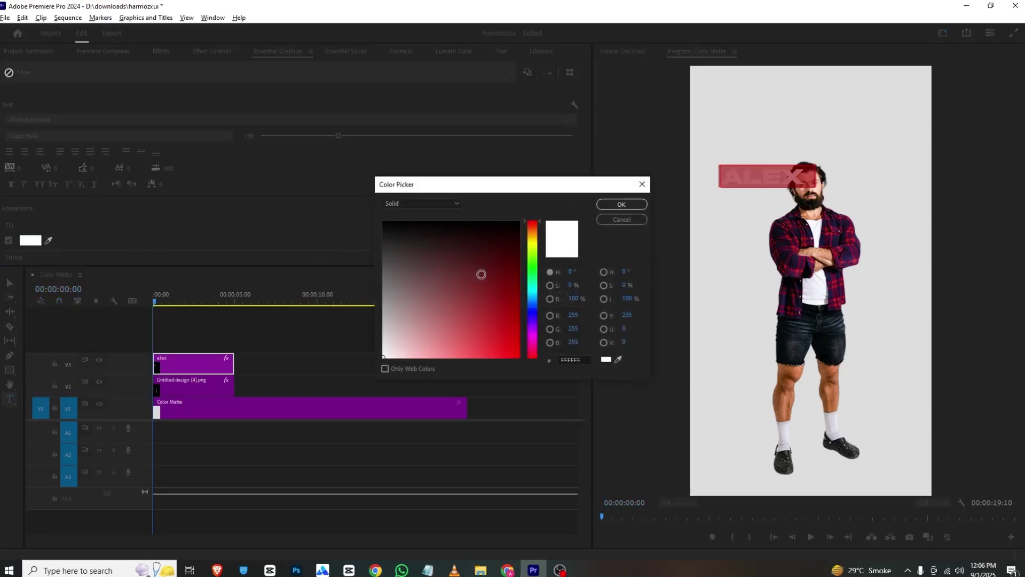
click(535, 281)
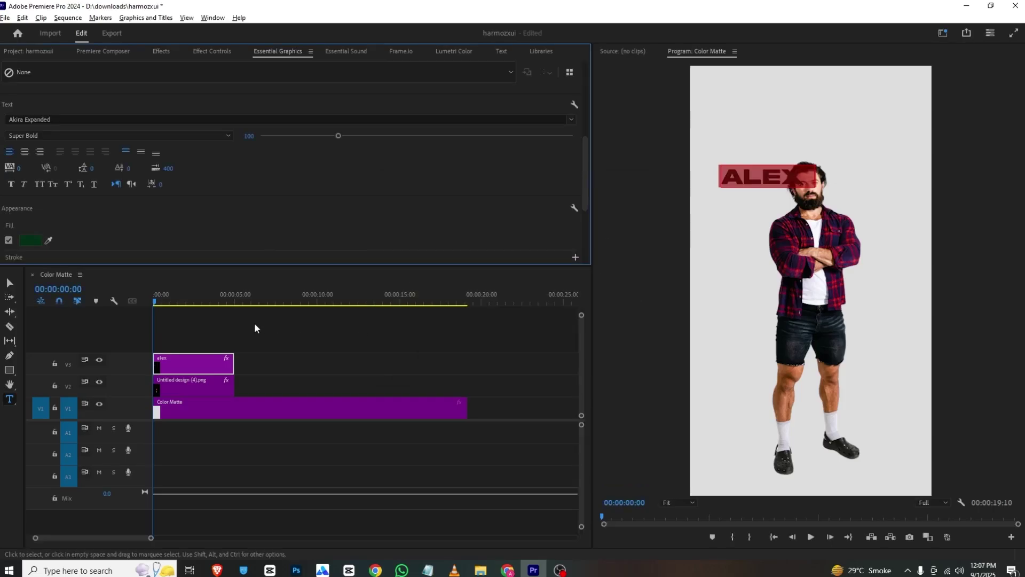
click(217, 345)
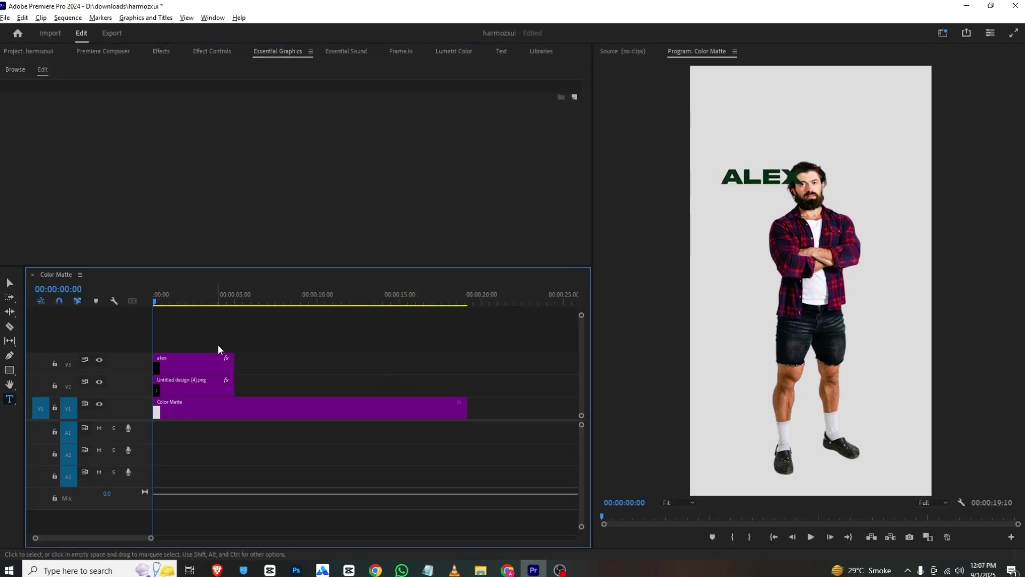
- Enlarge the "alex" title to scale 259 and position it at 1105, 1960 across the man's chest
click(214, 371)
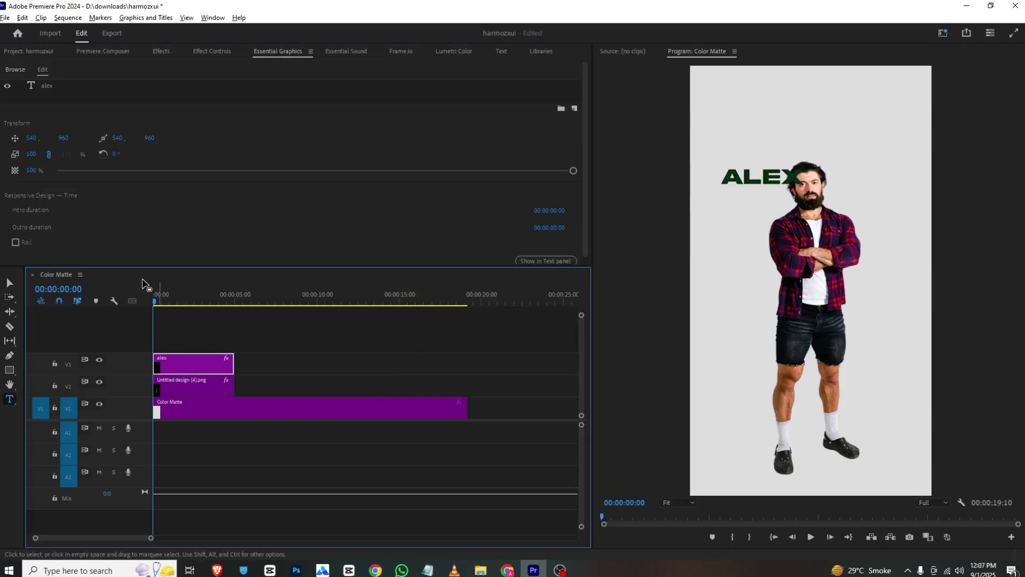
click(213, 51)
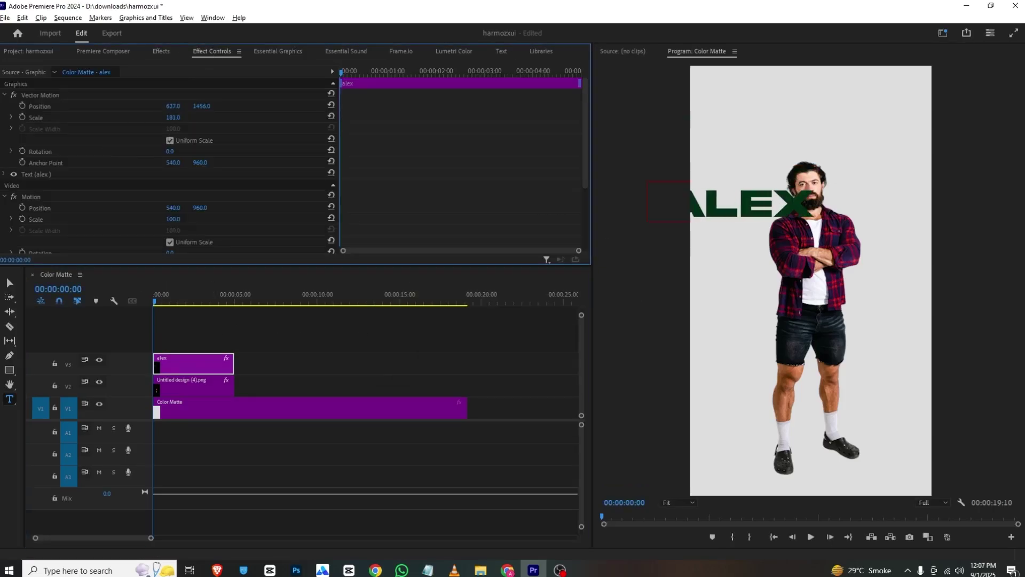
drag(174, 106, 370, 105)
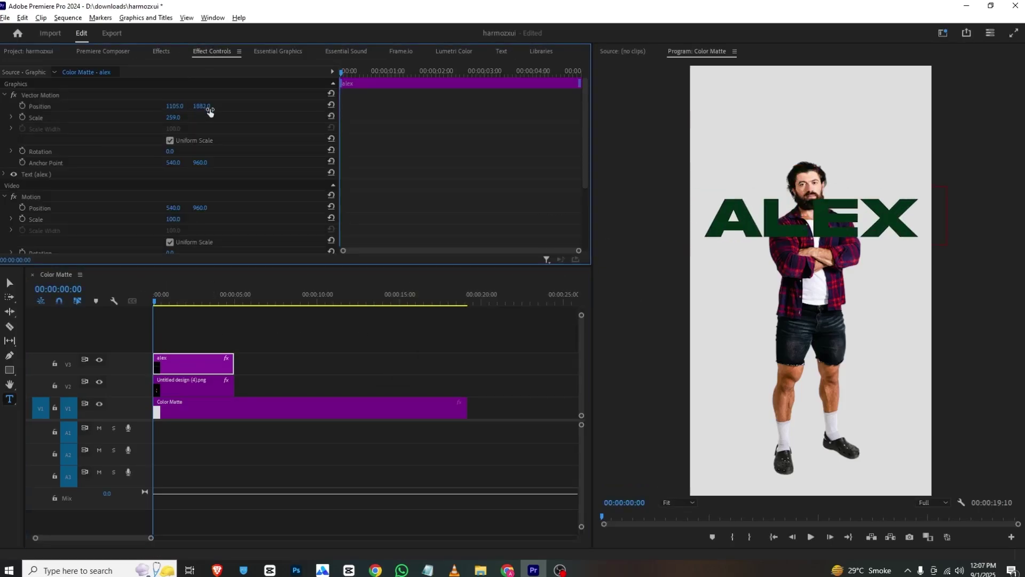
mouse_move(209, 111)
mouse_down()
mouse_move(230, 111)
mouse_move(220, 111)
mouse_up()
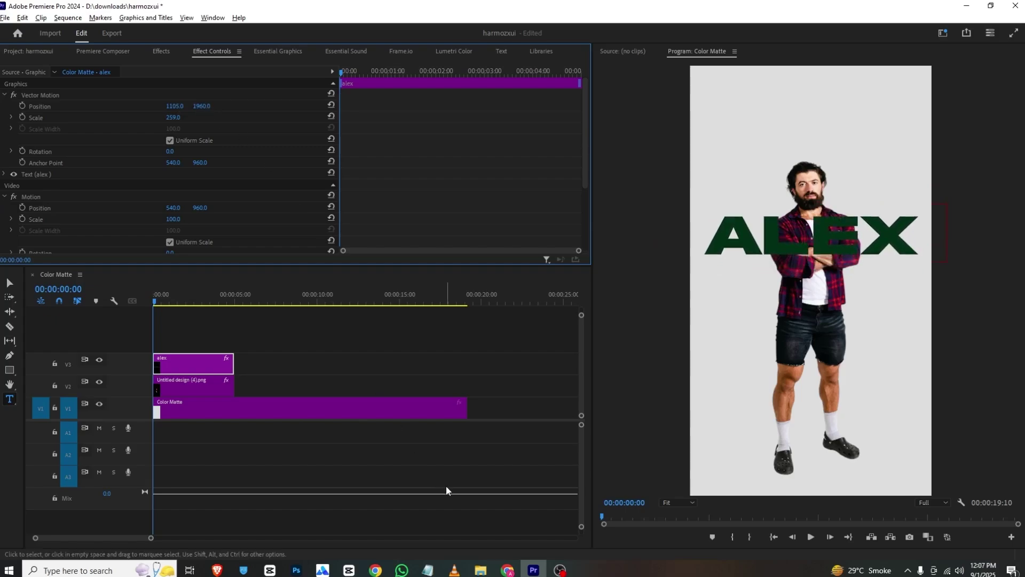
- Duplicate the "alex" title onto V4, set its Y position to 2272 and change its text to "hormozi"
drag(179, 364, 177, 341)
drag(212, 110, 246, 110)
text(HORM)
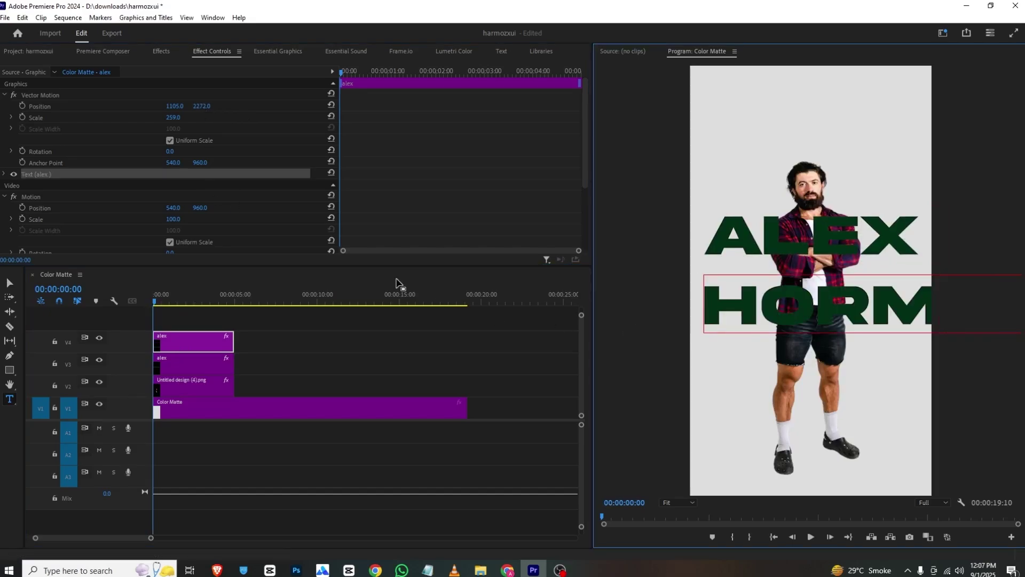
- Reduce the "alex" title to scale 227 with X position 1028, and shrink and lower the "hormozi" title
click(197, 361)
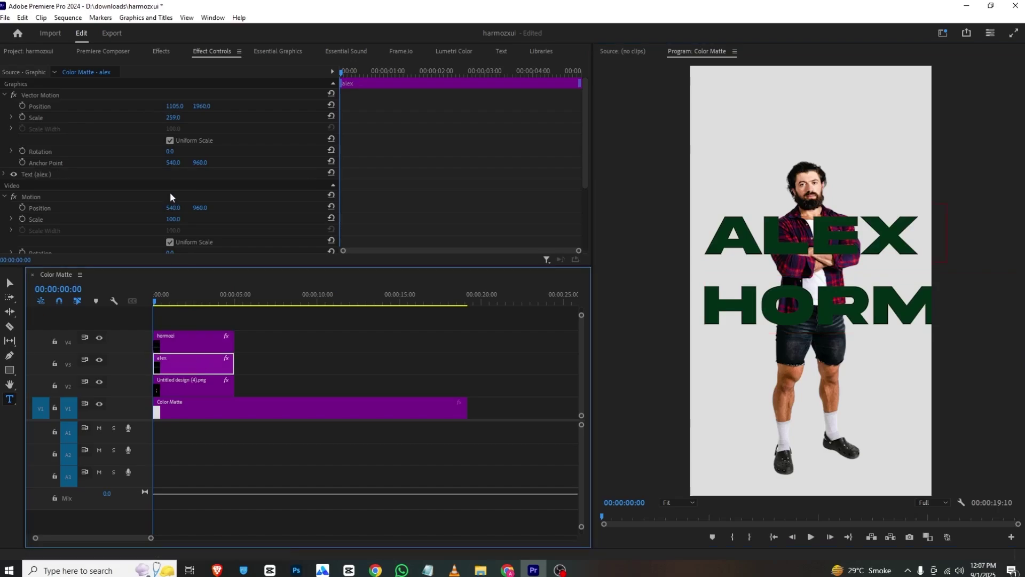
drag(175, 120, 121, 108)
click(178, 342)
mouse_move(173, 118)
mouse_down()
mouse_move(100, 107)
mouse_move(167, 106)
mouse_up()
- Change the "hormozi" title's font to HeadingNow Trial in the 68 Heavy Italic style
click(688, 304)
click(279, 51)
click(99, 249)
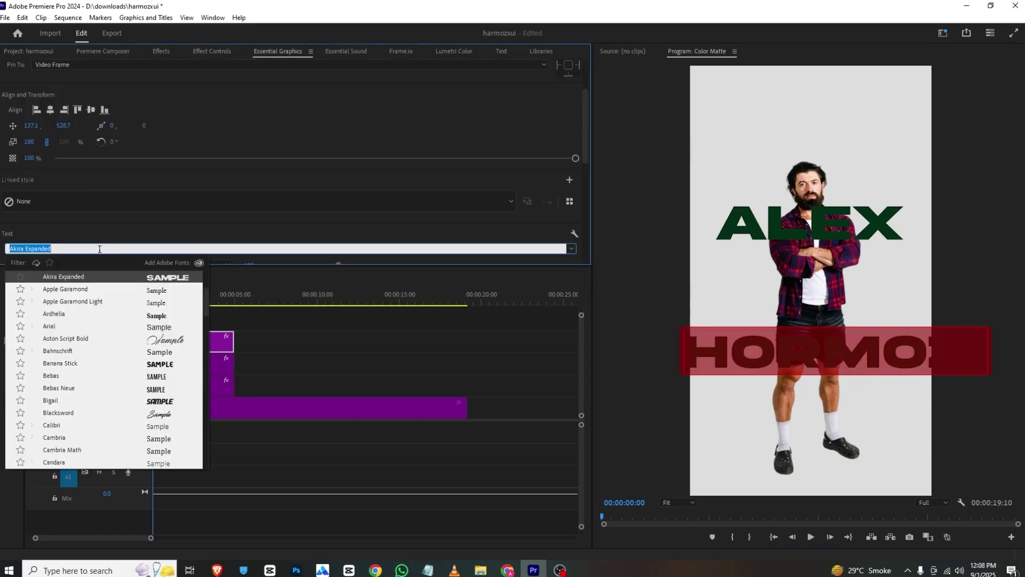
scroll(202, 281, up, 3)
scroll(176, 331, down, 10)
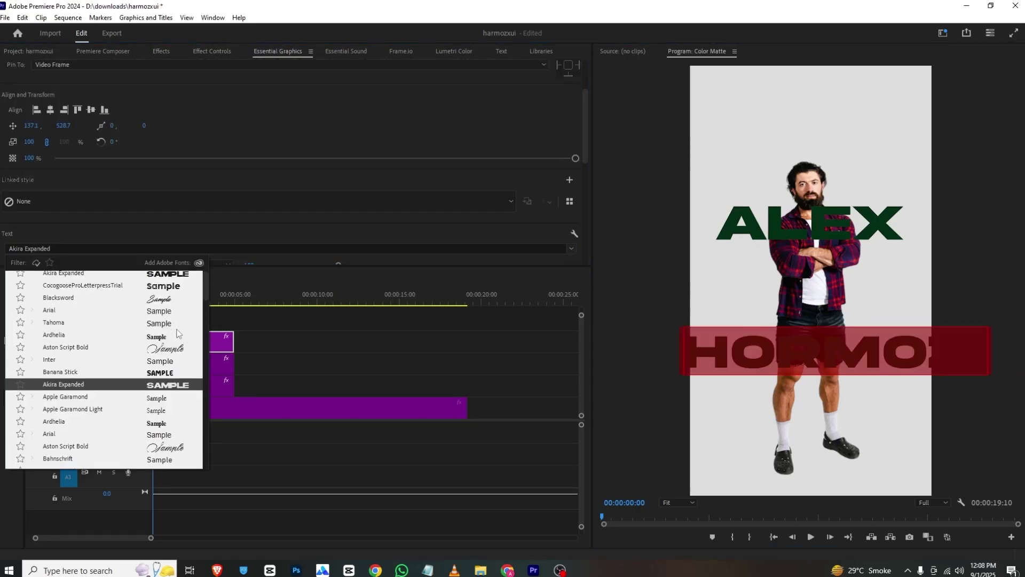
click(167, 364)
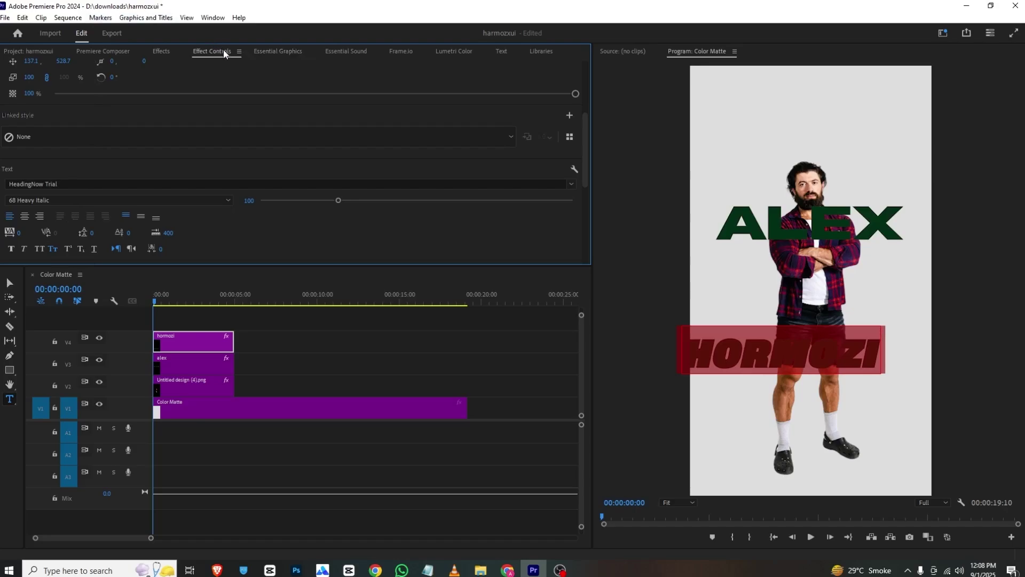
- Set the "hormozi" title to scale 261 at position 1057, 2158, and lower the "alex" title to Y position 1819
click(224, 51)
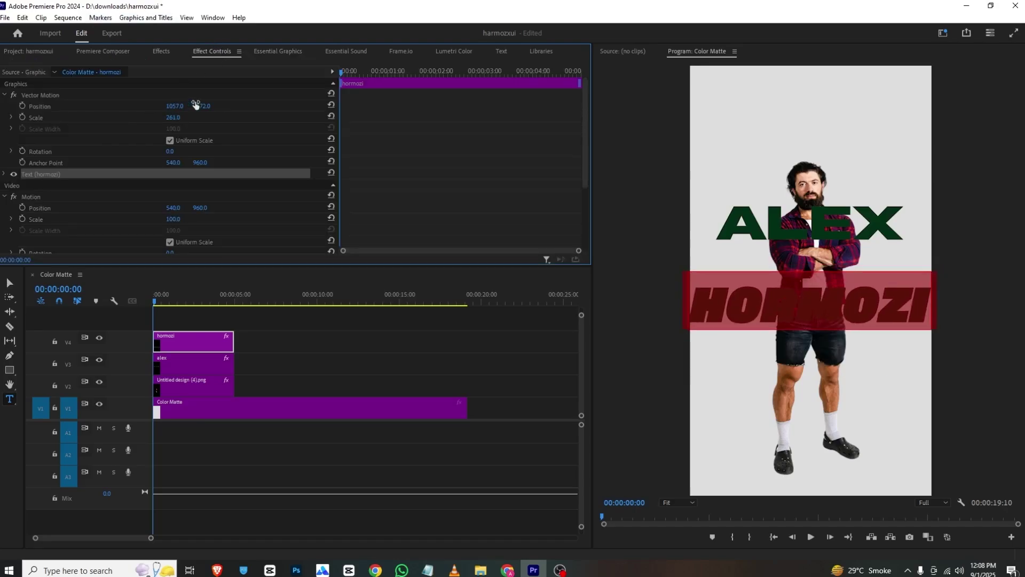
drag(201, 109, 201, 107)
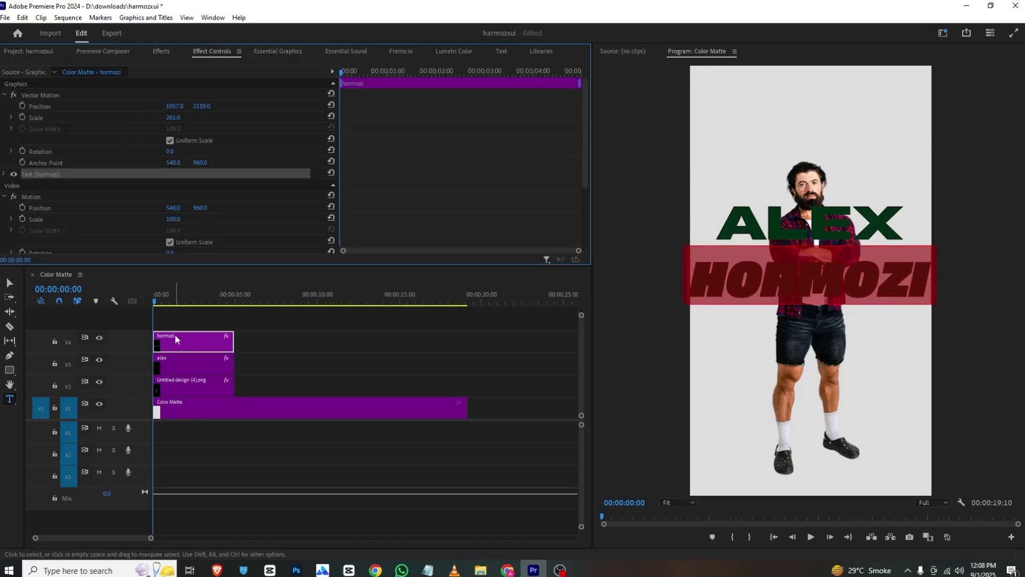
click(177, 312)
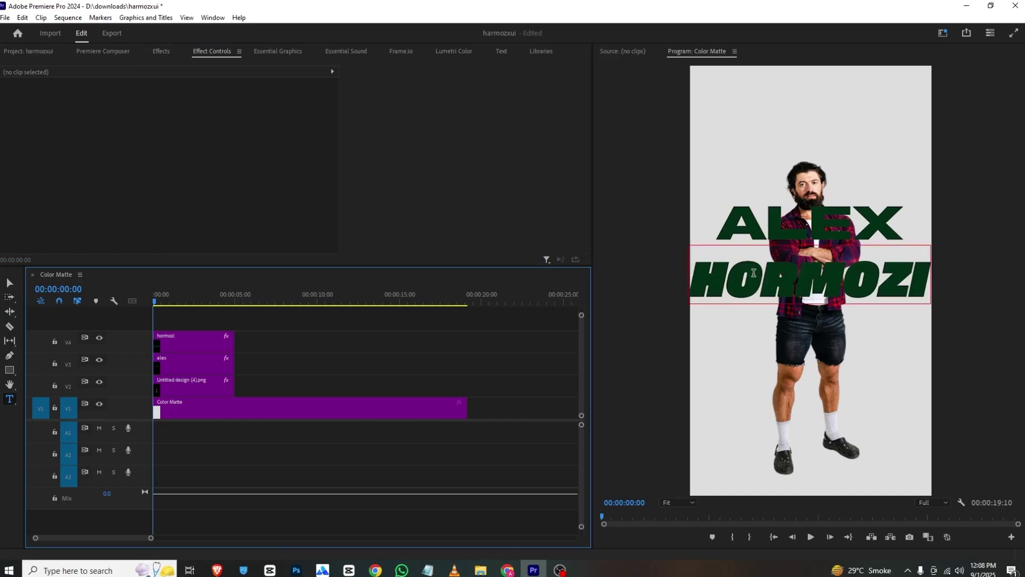
click(178, 357)
drag(201, 105, 204, 105)
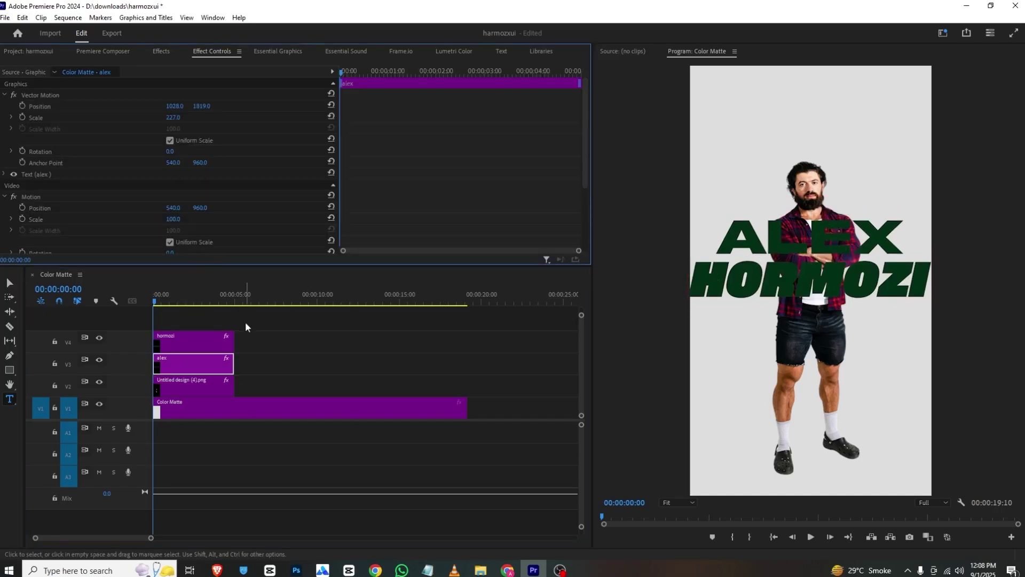
- Reorder the tracks so the man's image sits on V4 above both titles, with "hormozi" on V3 and "alex" on V2
click(225, 388)
drag(203, 389, 201, 319)
drag(263, 341, 218, 389)
drag(200, 327, 200, 346)
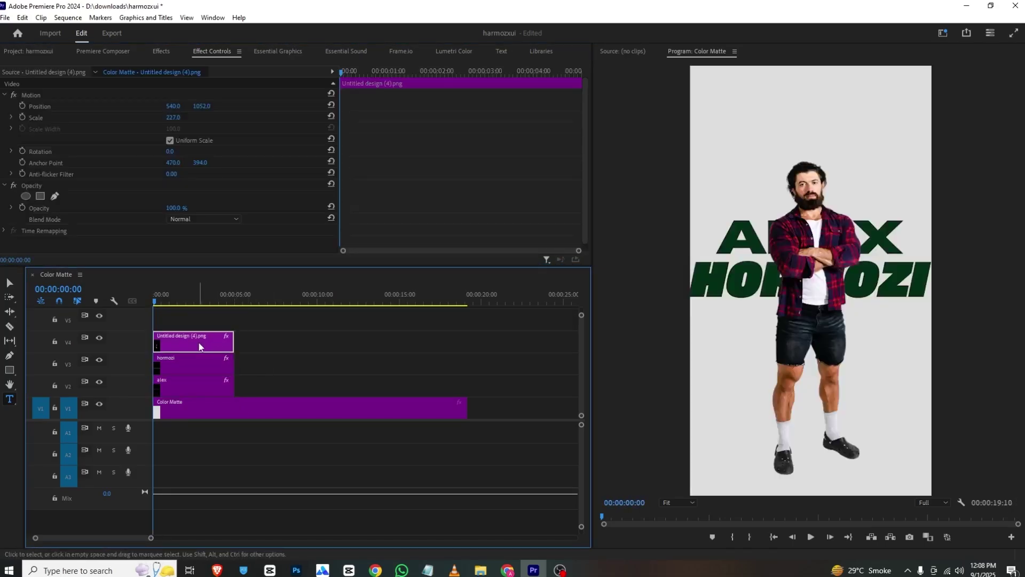
click(216, 361)
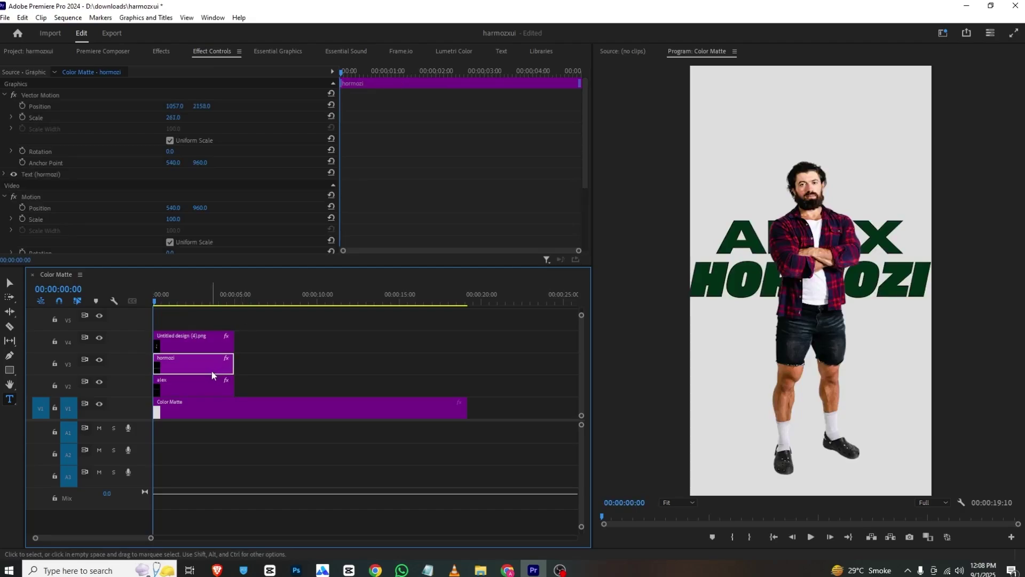
- Change the "alex" title's font to HeadingNow Trial 68 Heavy Italic and format it as small caps
click(216, 385)
click(278, 51)
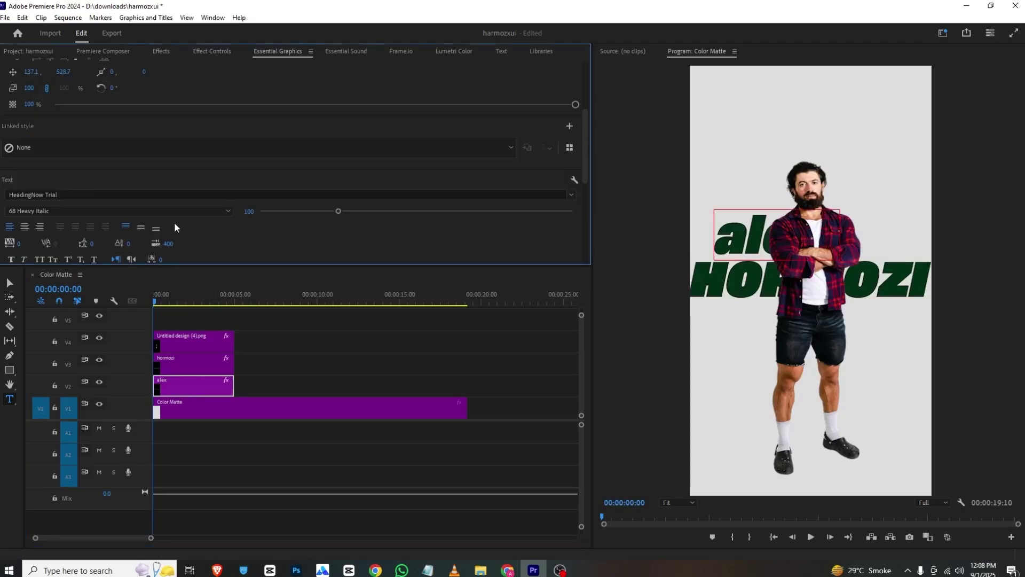
click(56, 259)
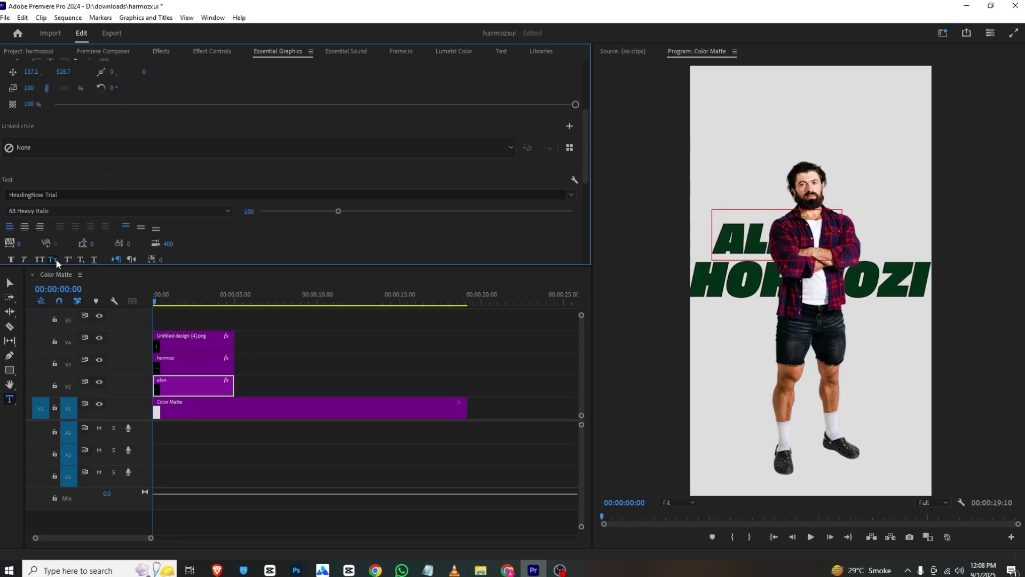
- Set the "alex" title's Vector Motion scale to 293 and its position to 1407, 2106
click(212, 51)
drag(173, 118, 208, 117)
drag(202, 106, 352, 107)
drag(205, 106, 241, 106)
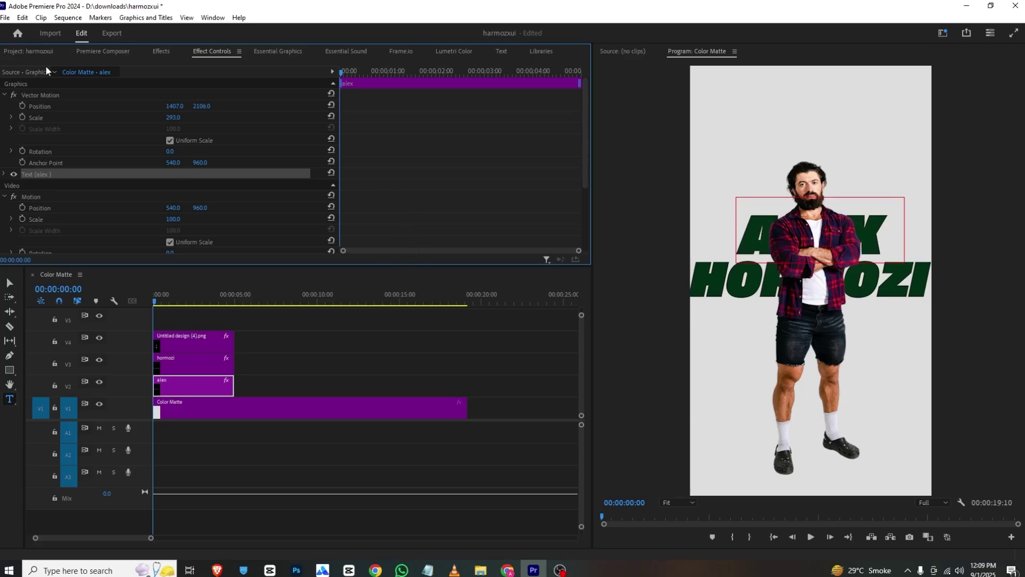
- Place the star image Untitled design (3).png on V5 at the sequence start and apply the Tint effect to it
click(47, 52)
drag(347, 133, 177, 314)
click(178, 314)
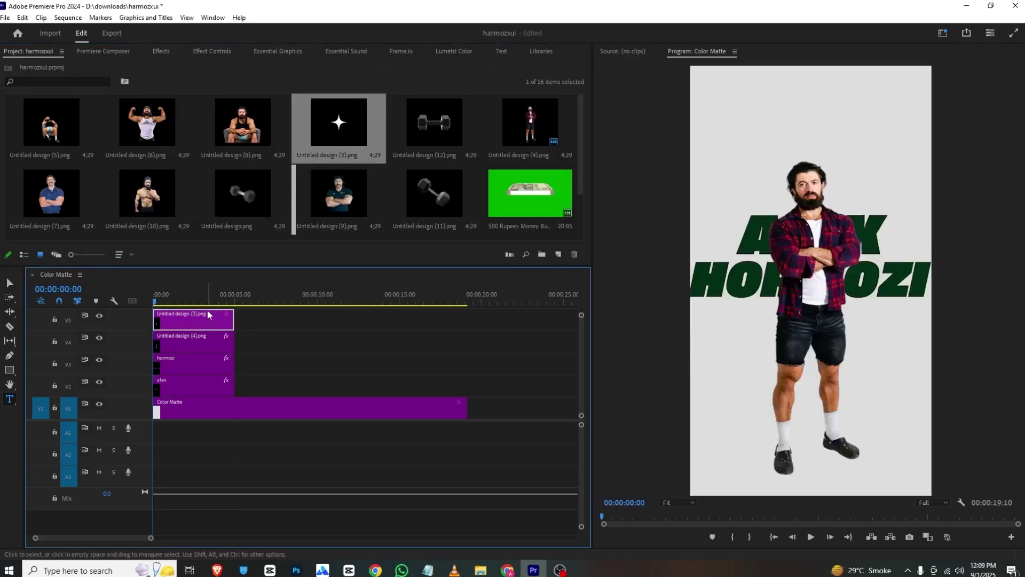
click(166, 50)
drag(71, 186, 205, 317)
- Map both black and white in the star's Tint effect to the titles' dark green, sampled from the "hormozi" title
click(211, 51)
scroll(293, 155, down, 3)
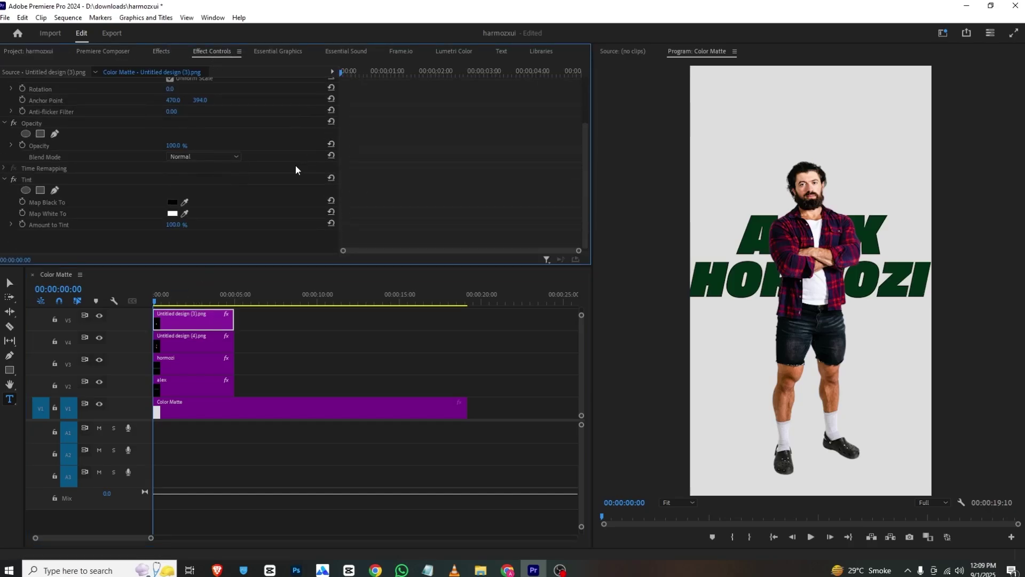
click(172, 214)
key(Escape)
click(694, 263)
click(184, 302)
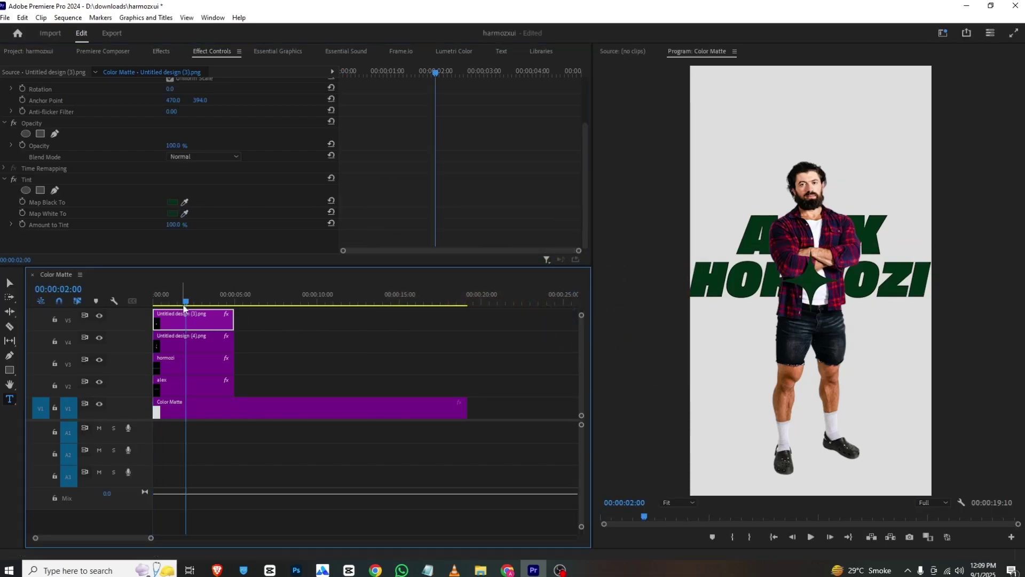
- Set the star's scale to 301, rotation to 48° and position to 14, 1851 in the frame's lower-left corner
scroll(163, 104, up, 3)
click(180, 115)
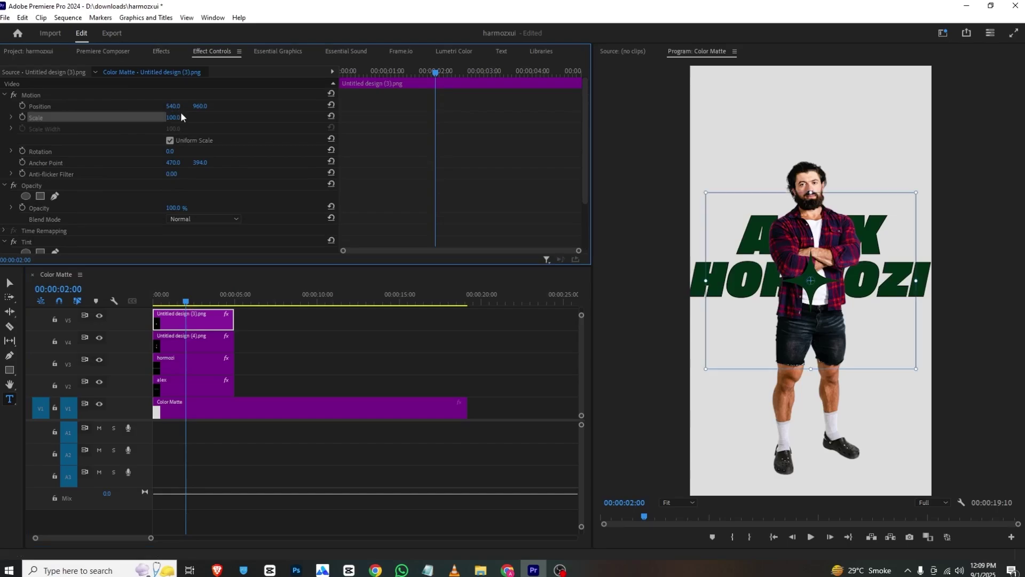
drag(179, 117, 306, 117)
drag(204, 106, 178, 107)
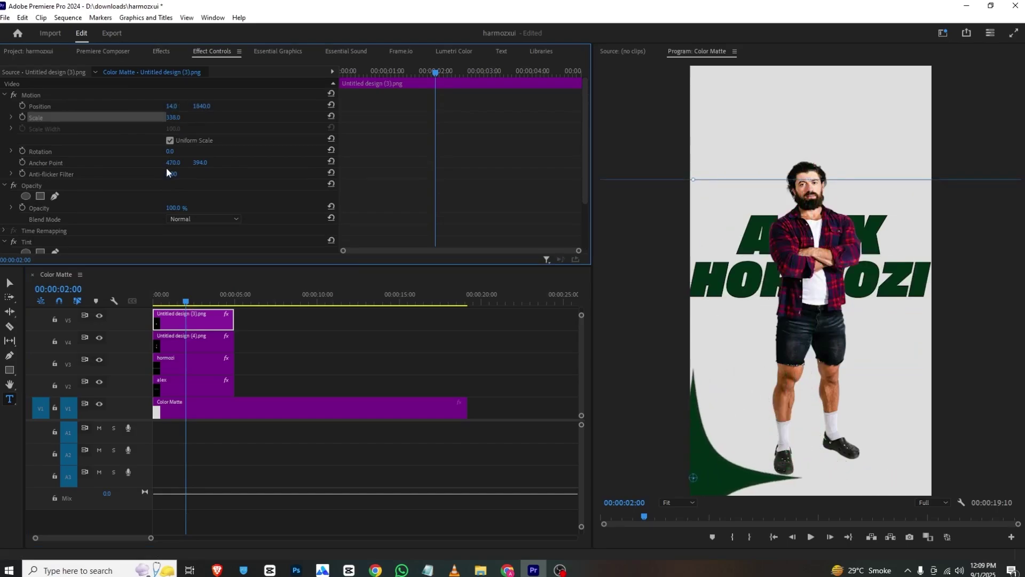
drag(170, 151, 207, 106)
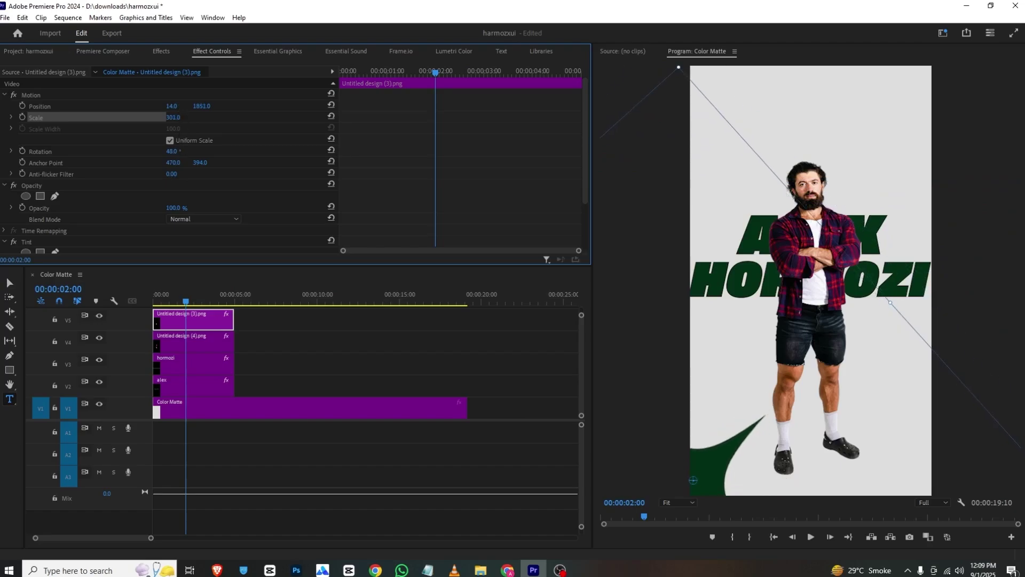
- Duplicate the star clip onto V6 and set the copy's position to 1009, 61 in the frame's upper-right corner
mouse_move(581, 315)
mouse_down()
mouse_move(581, 342)
mouse_move(581, 311)
mouse_up()
alt+drag(193, 359, 194, 342)
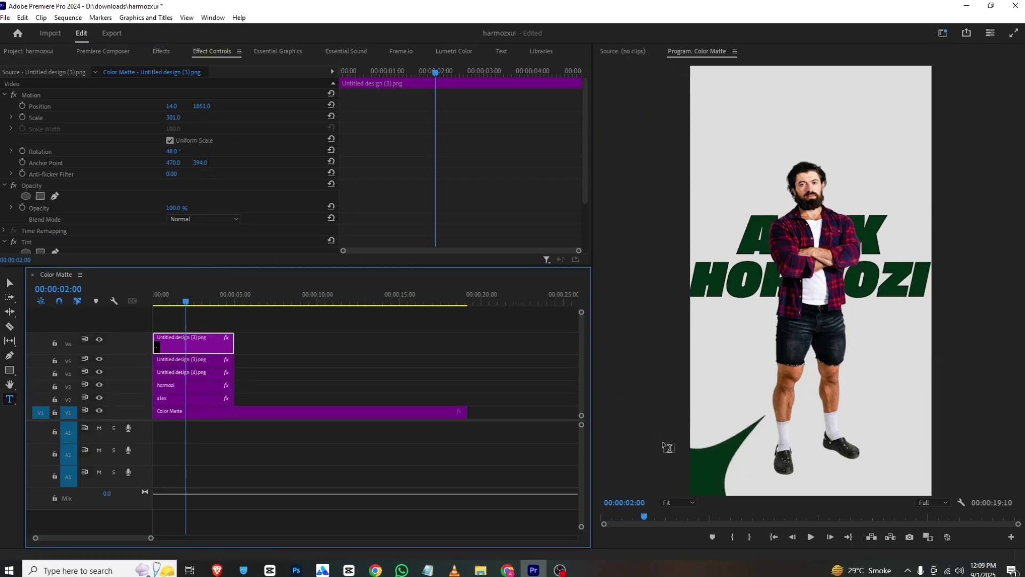
mouse_move(202, 105)
mouse_down()
mouse_move(0, 105)
mouse_move(209, 106)
mouse_up()
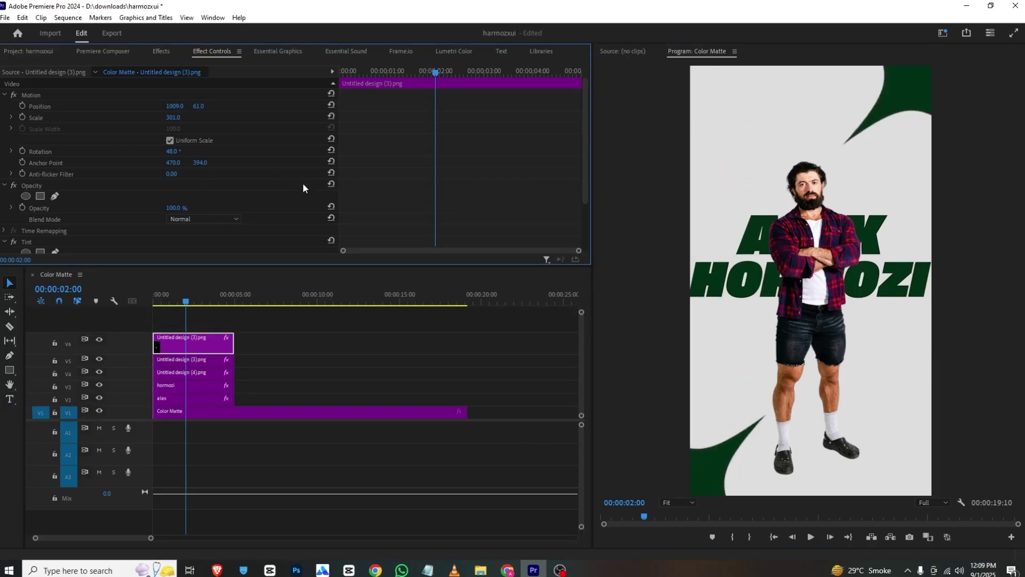
- Keyframe the V6 star's rotation from 48° at the sequence start to 200° at 00:00:00:57
click(193, 361)
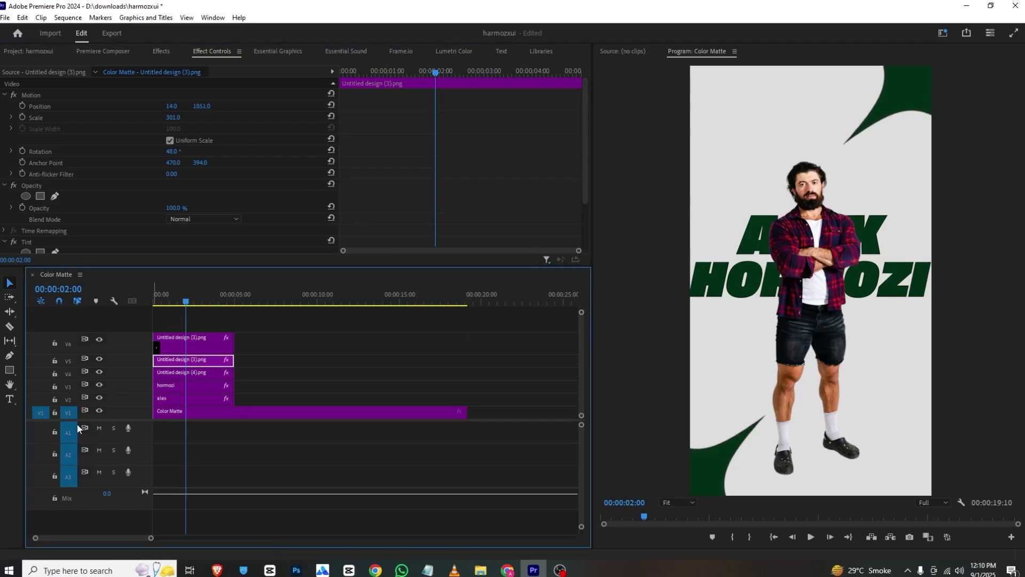
click(165, 347)
click(155, 297)
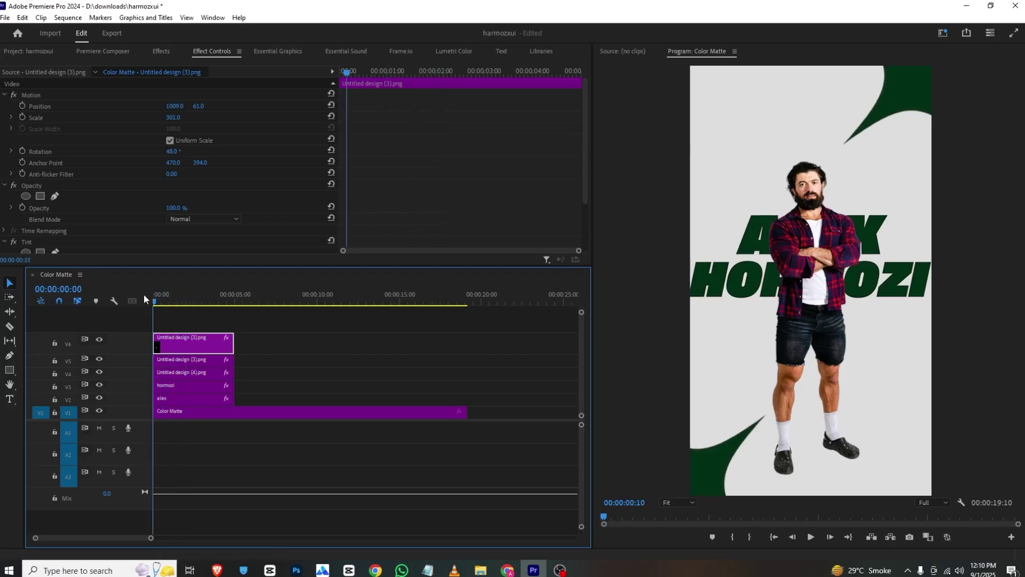
click(23, 150)
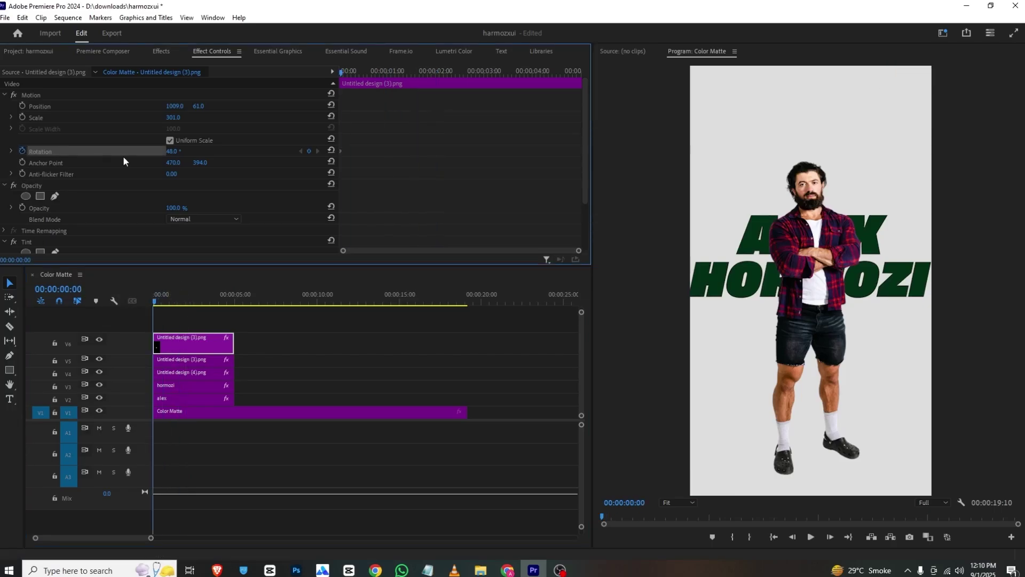
mouse_move(368, 72)
mouse_down()
mouse_move(345, 68)
mouse_move(385, 67)
mouse_up()
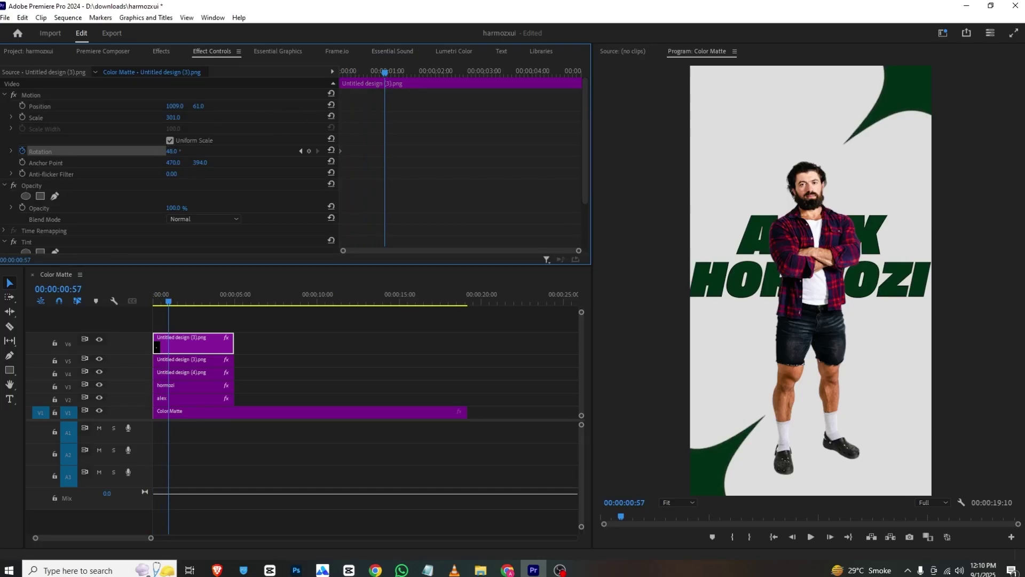
text(200)
key(Return)
- Ease the V6 star's 200° rotation keyframe and play back the spin
drag(373, 71, 293, 60)
key(space)
key(space)
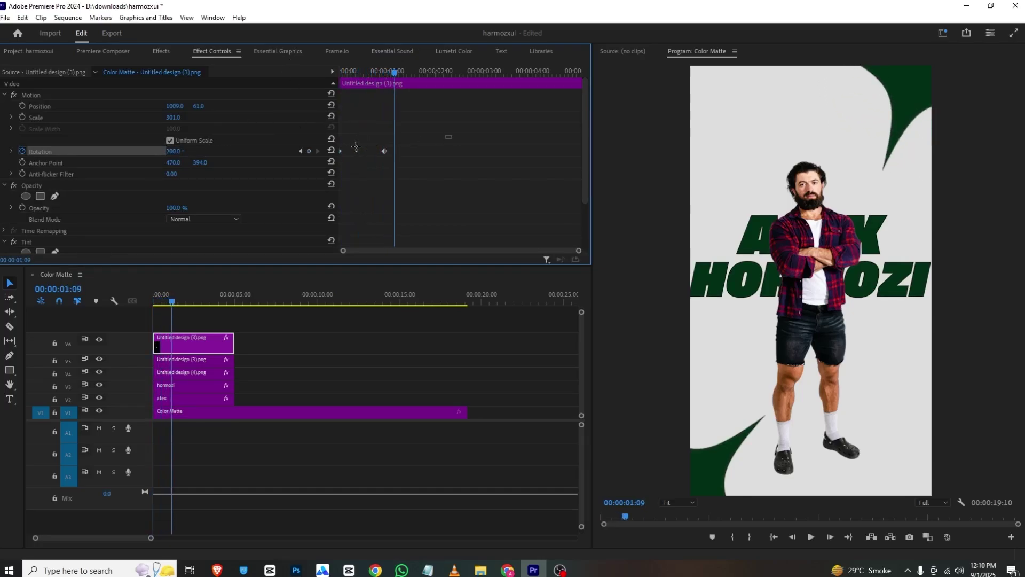
right_click(384, 151)
click(458, 307)
click(371, 73)
key(space)
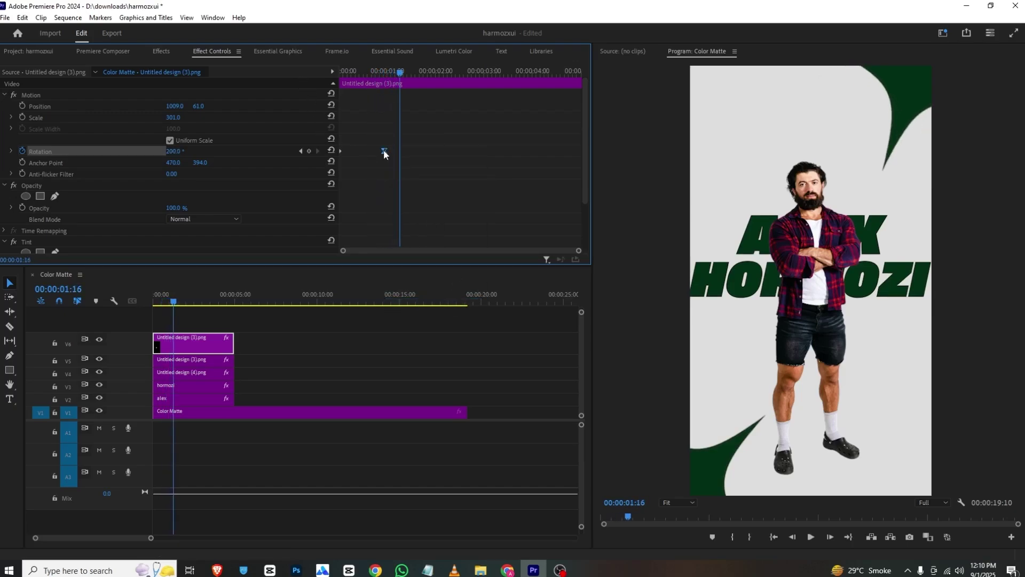
- Slow the V6 star's spin by moving its 200° rotation keyframe to just under 3 seconds, and preview it
drag(383, 150, 479, 151)
drag(400, 73, 294, 74)
key(space)
key(space)
right_click(61, 149)
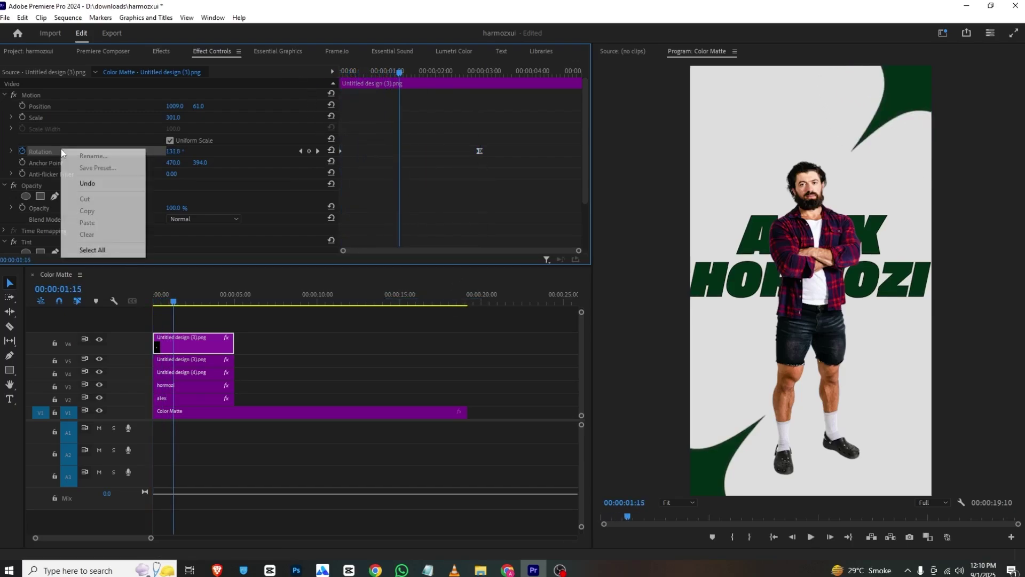
key(Escape)
- Keyframe the V5 star's rotation from 48° at the sequence start to 200° at 00:00:01:48
click(195, 359)
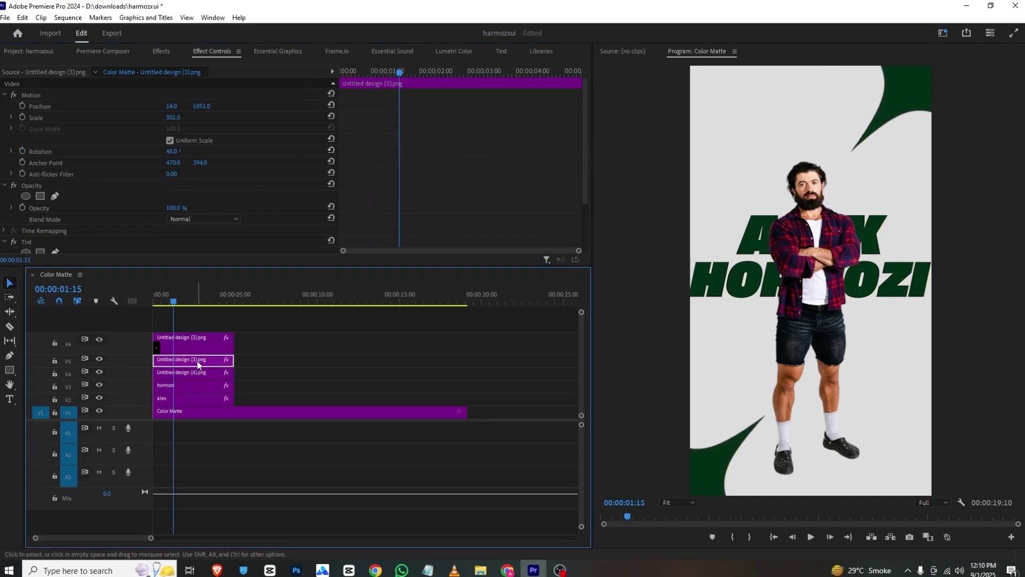
click(161, 302)
drag(162, 302, 144, 300)
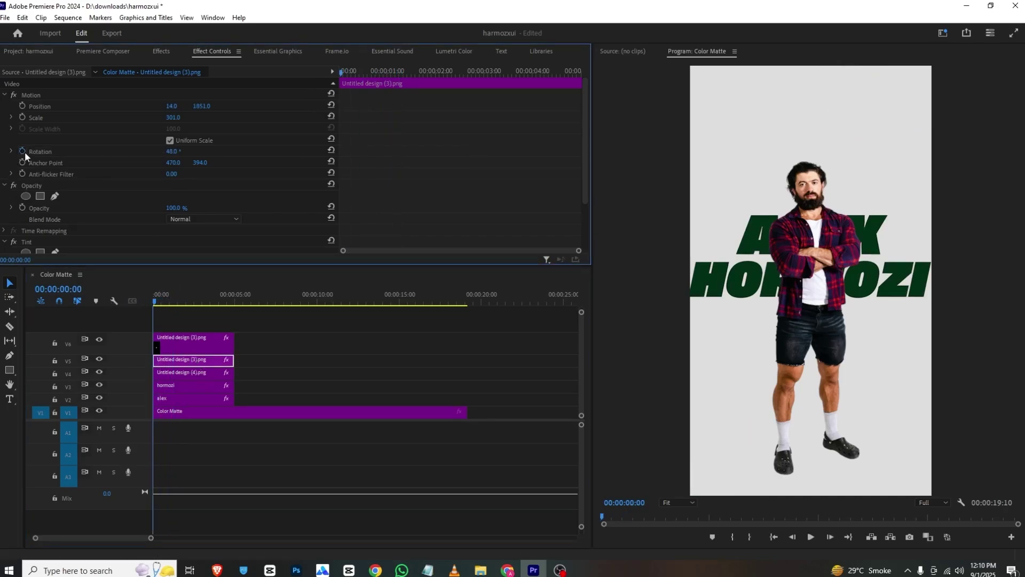
click(22, 151)
click(352, 70)
drag(354, 68, 427, 75)
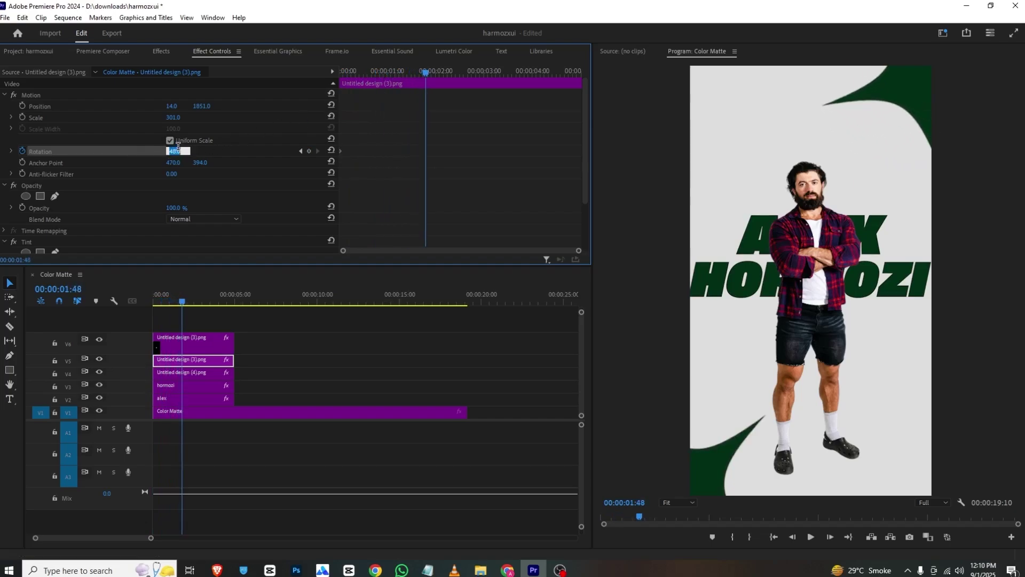
text(200)
key(Return)
mouse_move(405, 81)
mouse_down()
mouse_move(302, 81)
mouse_move(386, 84)
mouse_up()
- Switch to VLC to review the opening of the reference video get.mp4, and return to Premiere Pro
click(454, 569)
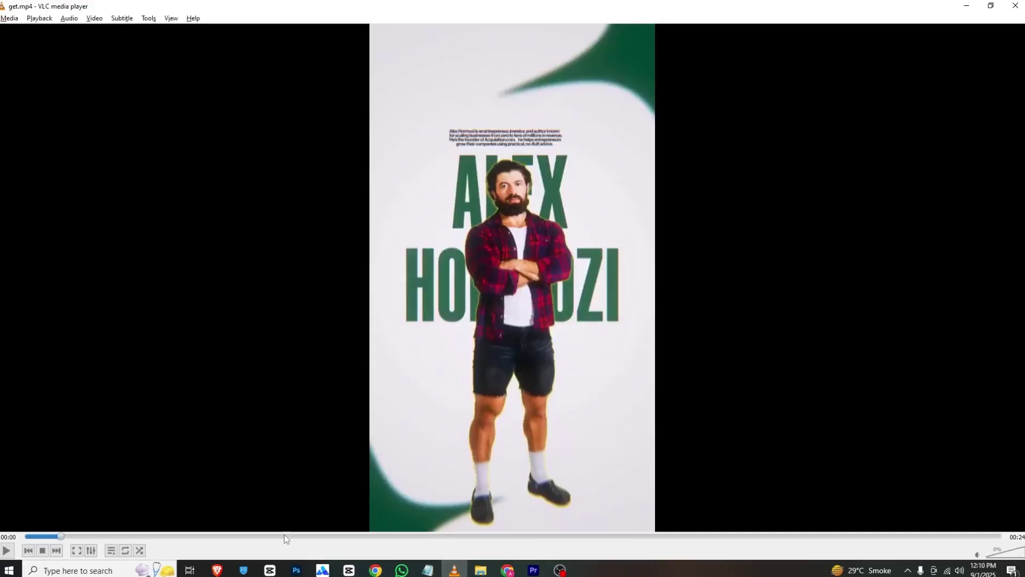
key(space)
key(space)
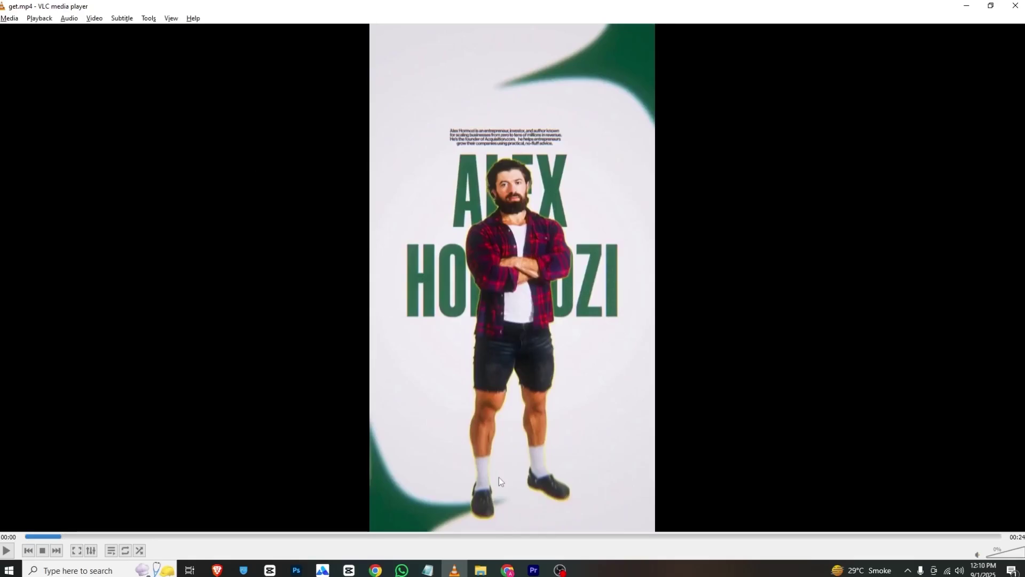
click(533, 570)
- Nest the five clips above the Color Matte into one sequence named Nested Sequence 01
drag(267, 327, 199, 405)
right_click(201, 403)
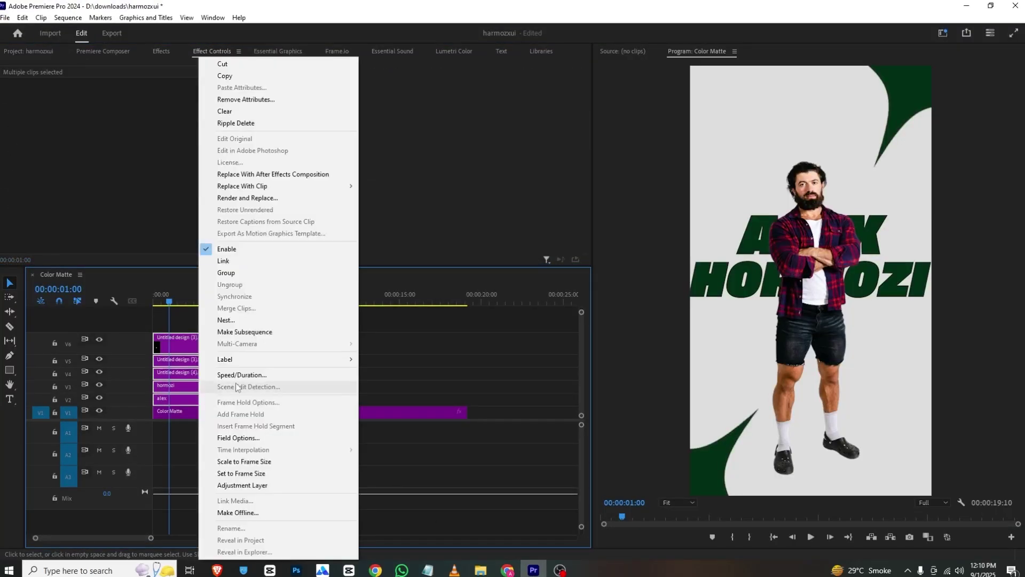
click(233, 325)
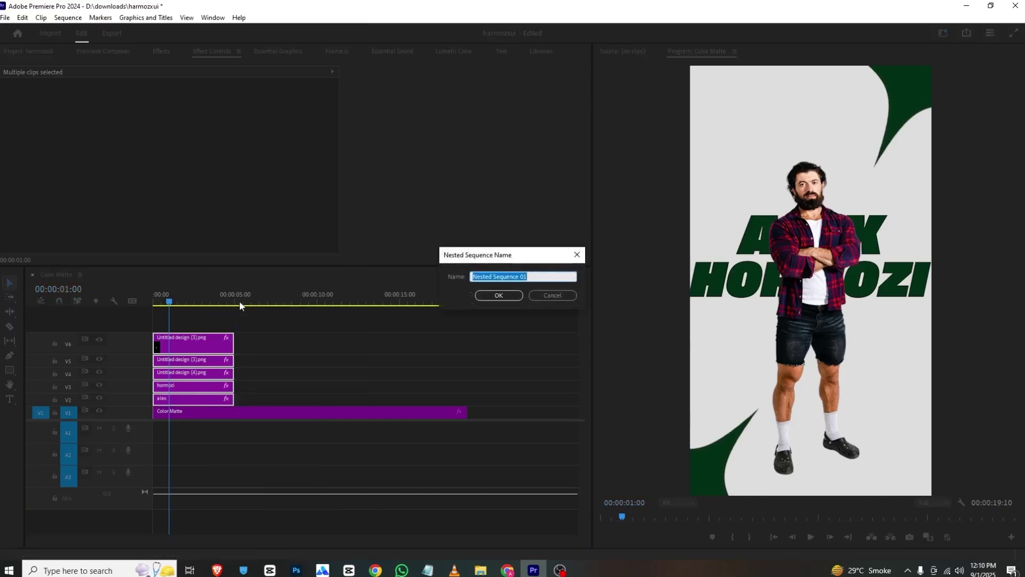
key(Return)
- Animate the nested clip from scale 189 and position 540, 2723 at the start to scale 100 and position 540, 960 at about 1.5 seconds
click(186, 402)
drag(167, 302, 110, 300)
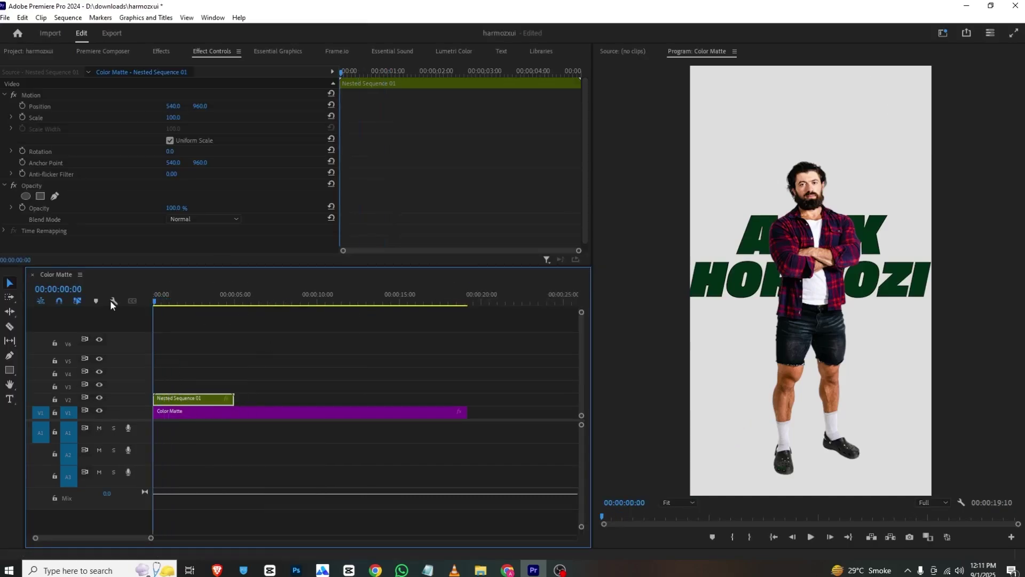
click(19, 120)
click(23, 105)
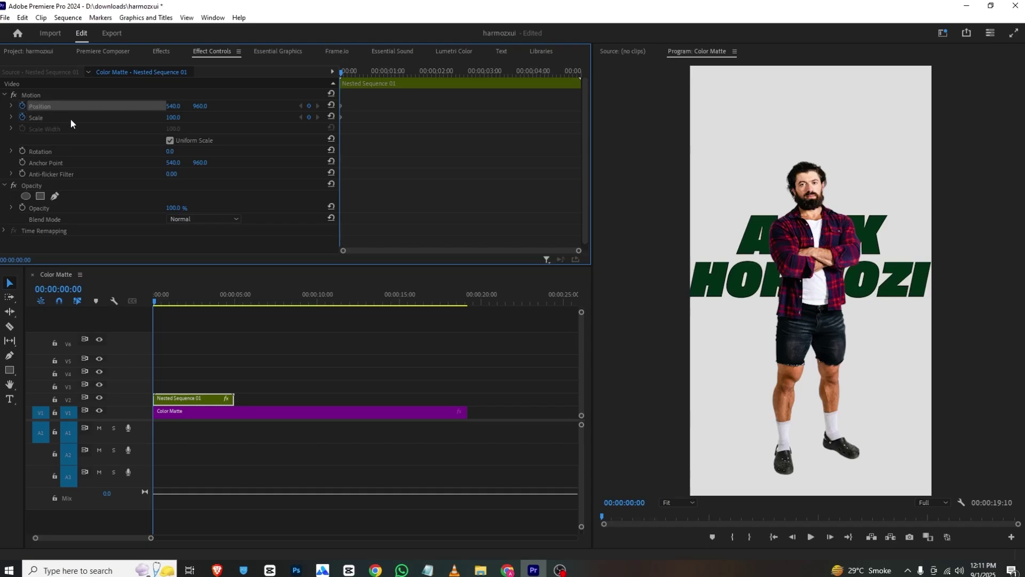
drag(355, 100, 414, 125)
click(360, 71)
drag(360, 72, 317, 83)
key(space)
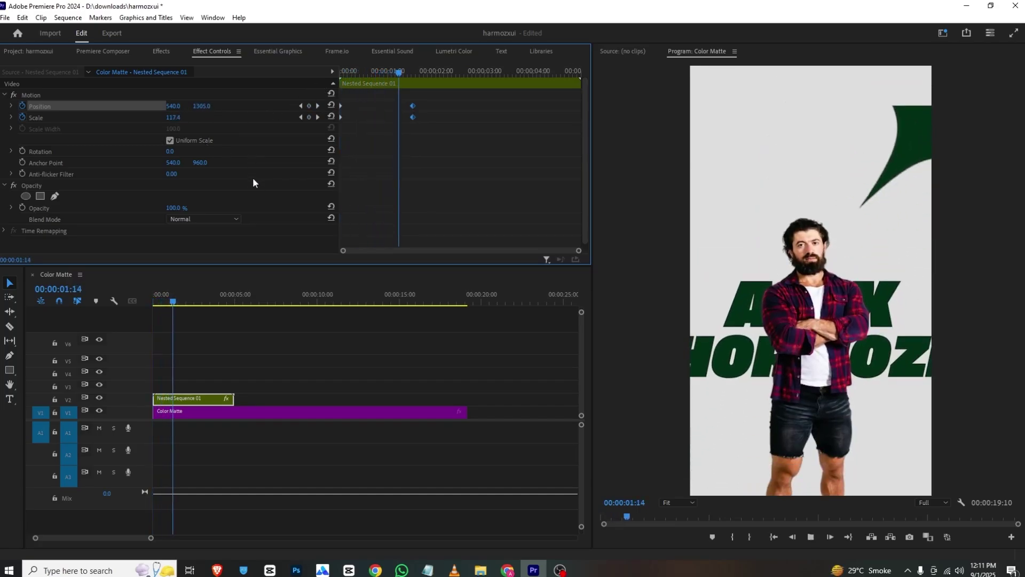
- Ease all of the nested clip's position and scale keyframes and play the animation from the start
drag(452, 98, 296, 148)
right_click(412, 106)
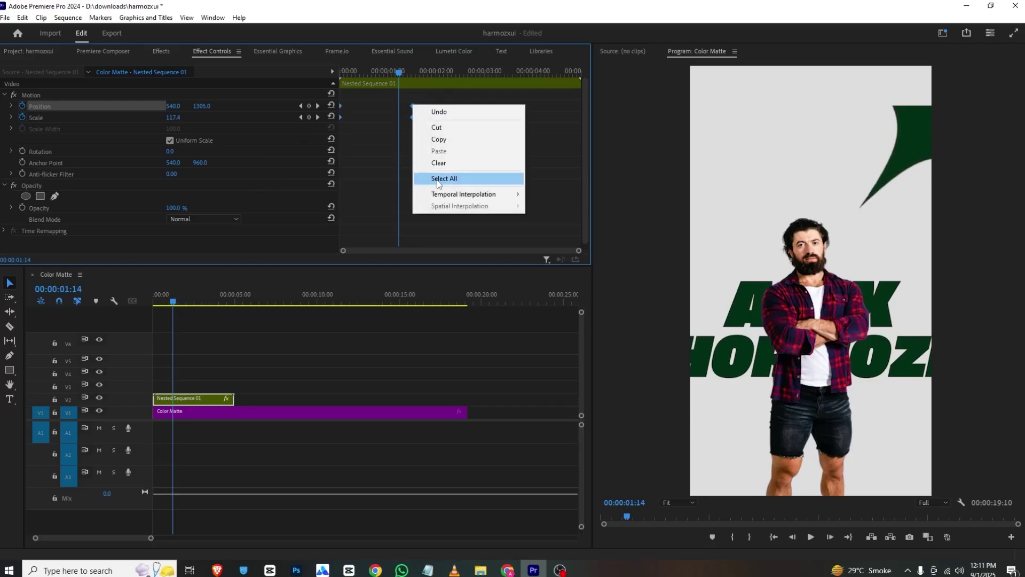
mouse_move(447, 194)
click(551, 257)
click(252, 75)
key(Home)
key(space)
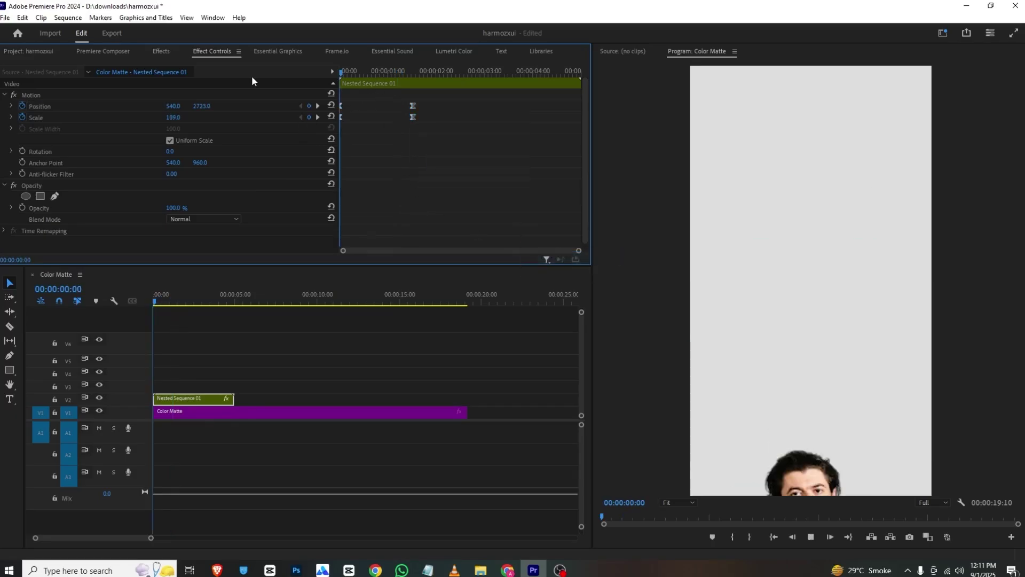
key(space)
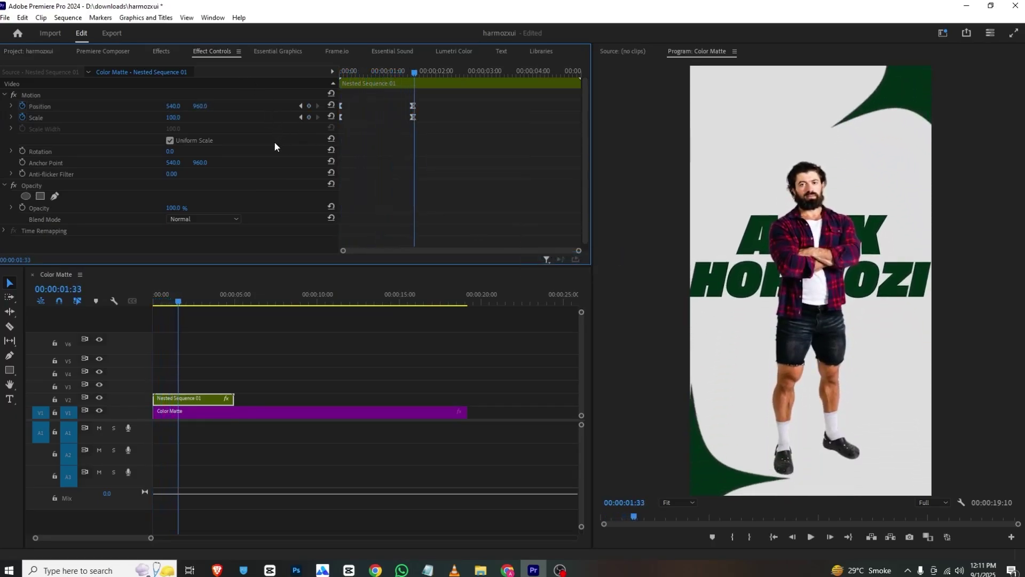
- Inside Nested Sequence 01, keyframe the "hormozi" title's Vector Motion position from 1057, 2264 at the start to 1057, 2158 just before 1 second
double_click(201, 399)
click(195, 365)
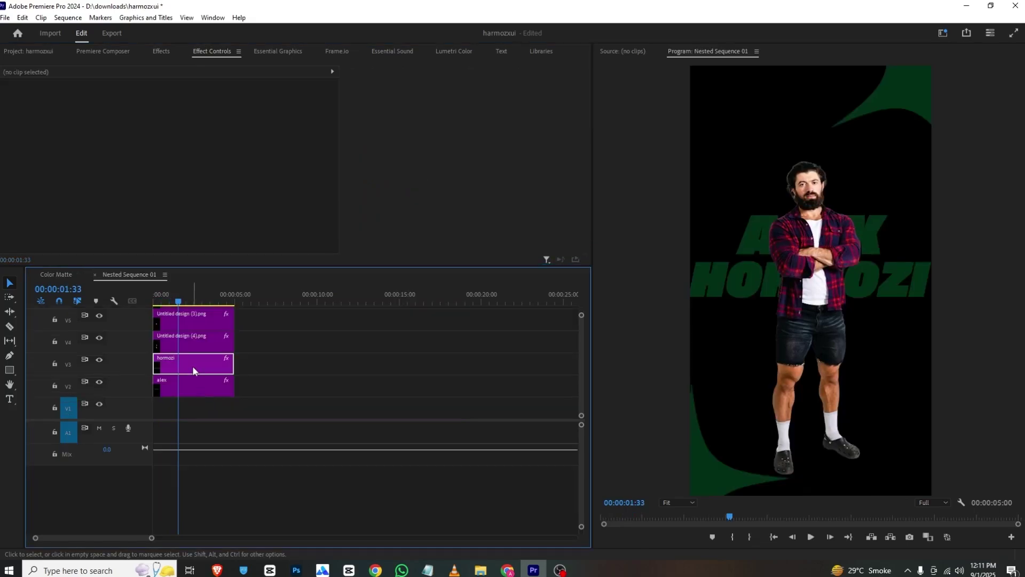
drag(180, 302, 136, 299)
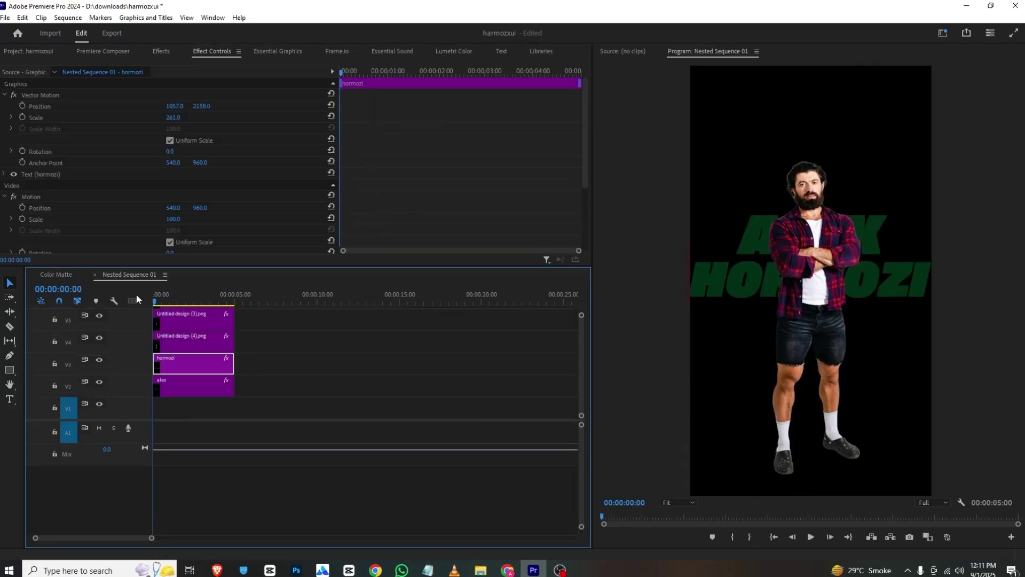
click(24, 106)
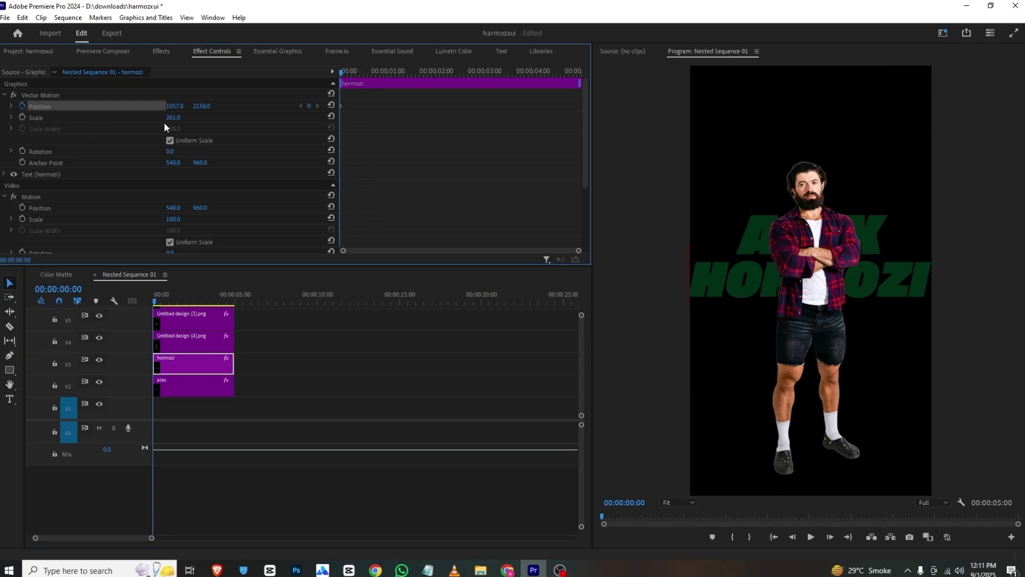
drag(343, 106, 385, 105)
drag(205, 110, 205, 107)
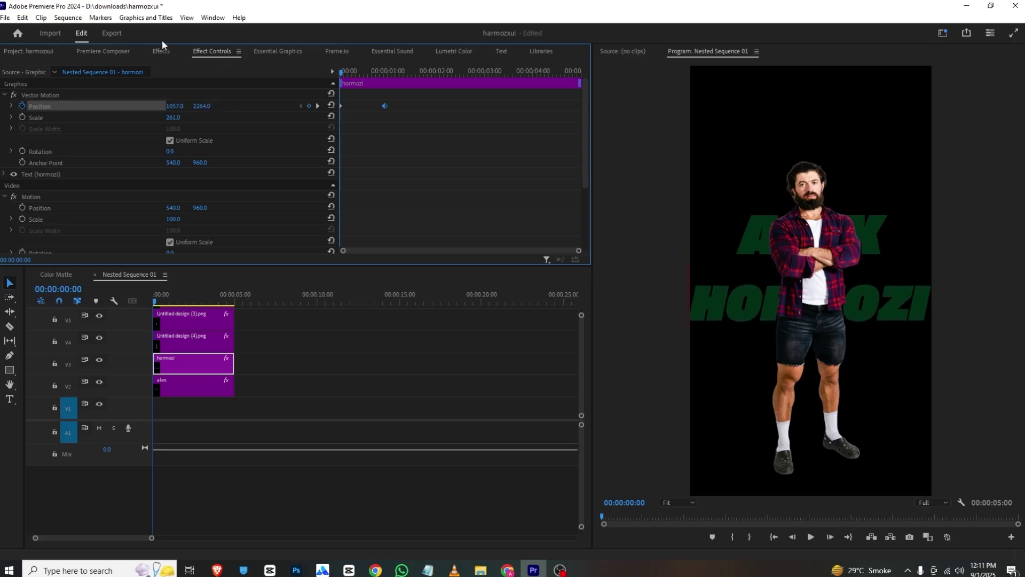
- Preview the main Color Matte sequence, then ease the "hormozi" title's two Vector Motion position keyframes inside Nested Sequence 01
click(64, 275)
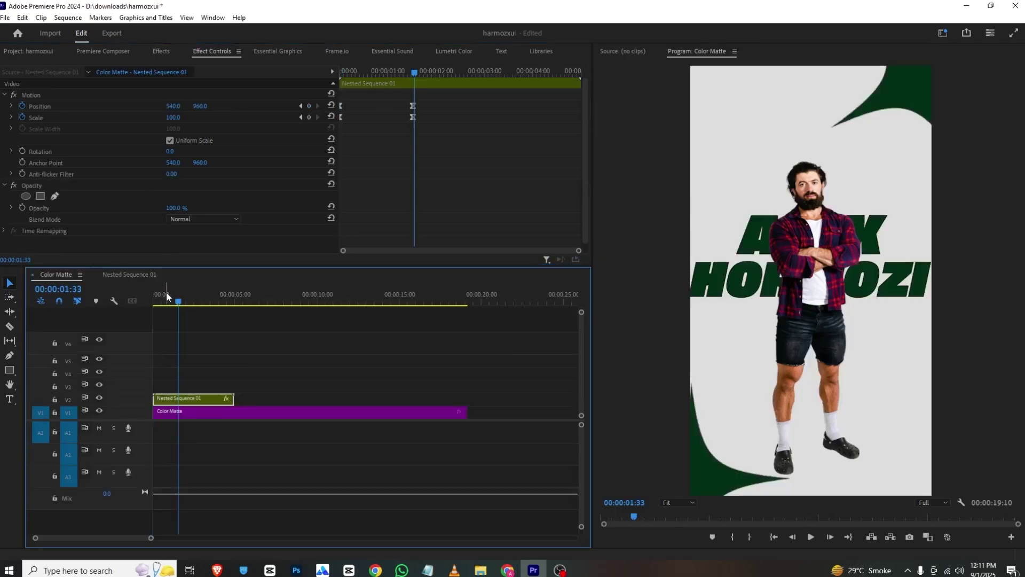
key(space)
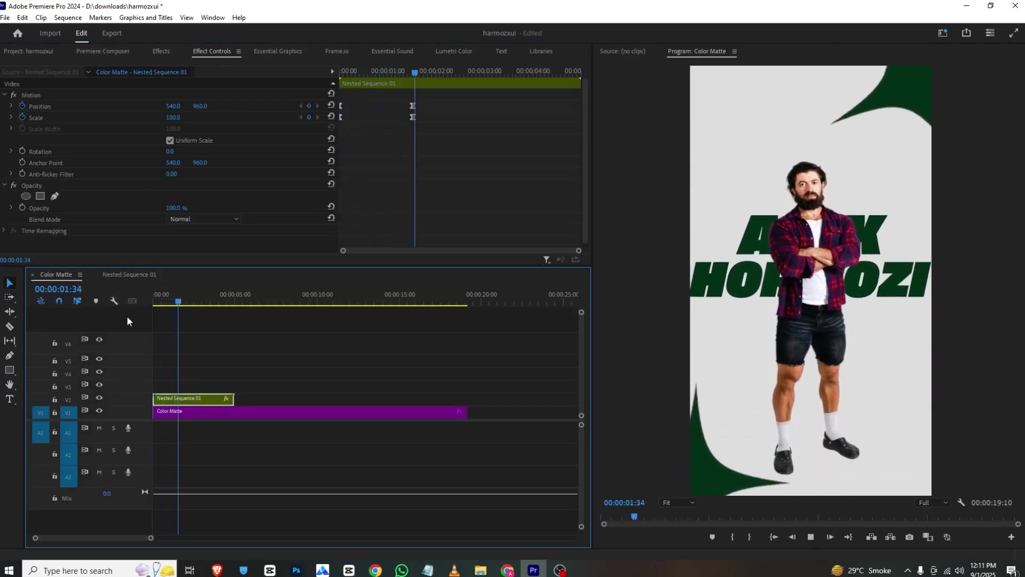
key(space)
double_click(193, 400)
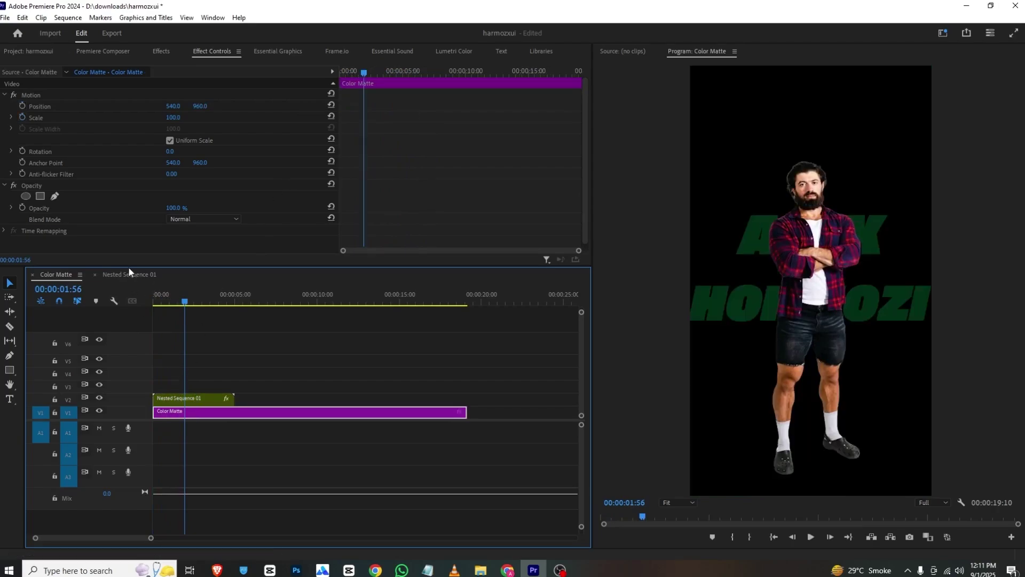
drag(340, 107, 317, 114)
right_click(384, 106)
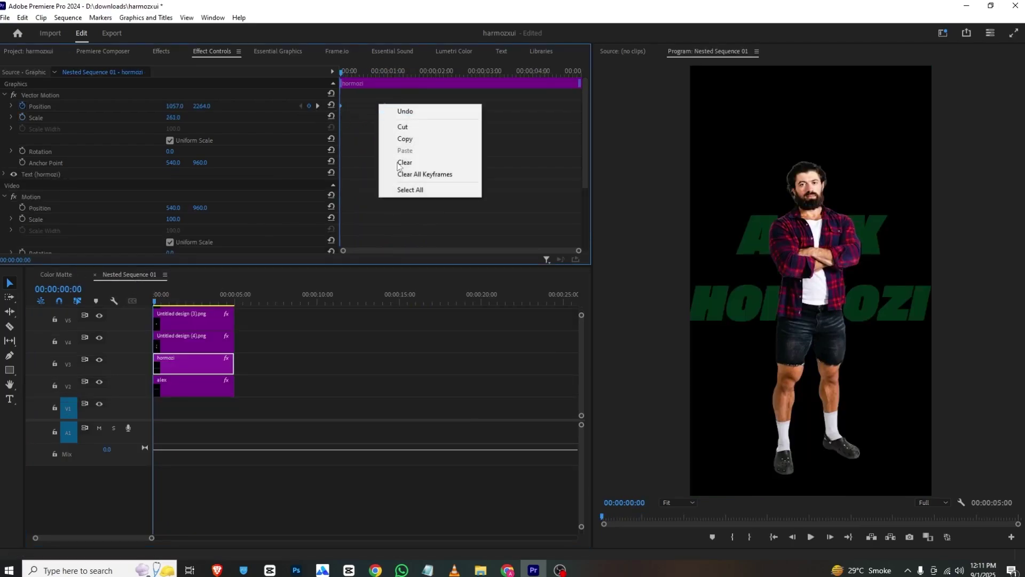
mouse_move(438, 195)
click(513, 257)
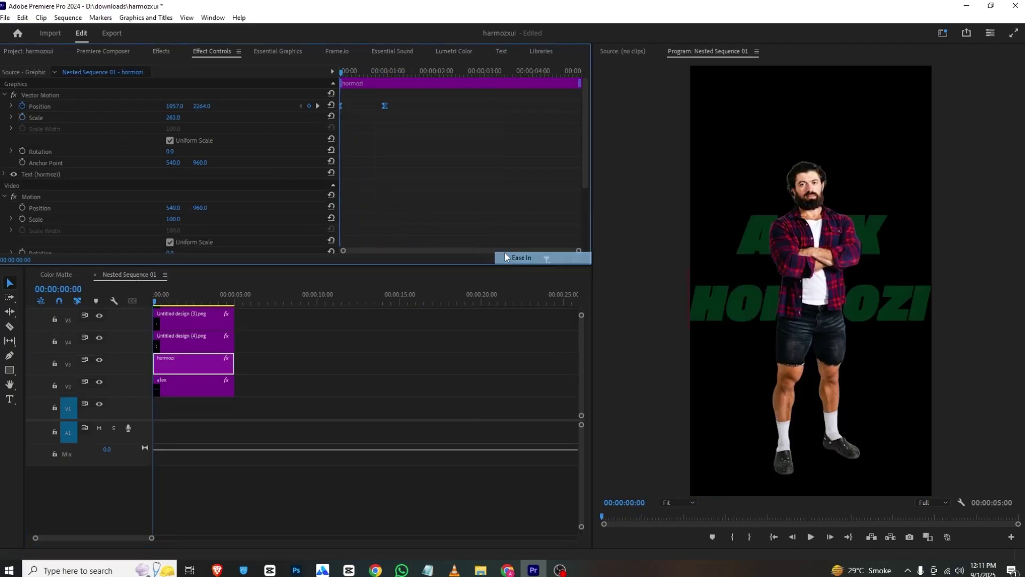
- Play the eased animation in the Color Matte sequence and compare it with the reference video get.mp4 in VLC
click(56, 275)
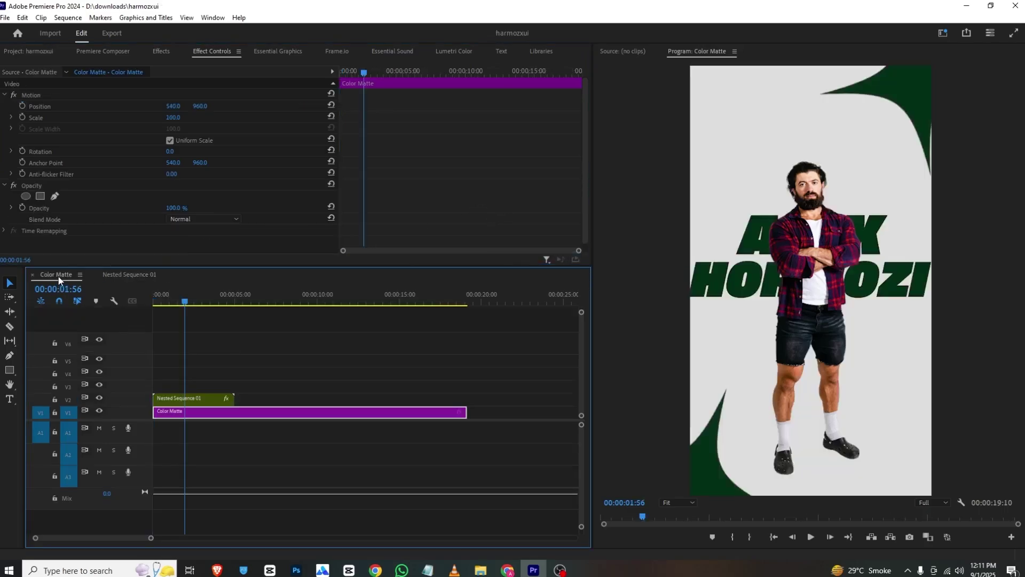
key(space)
key(space)
click(454, 567)
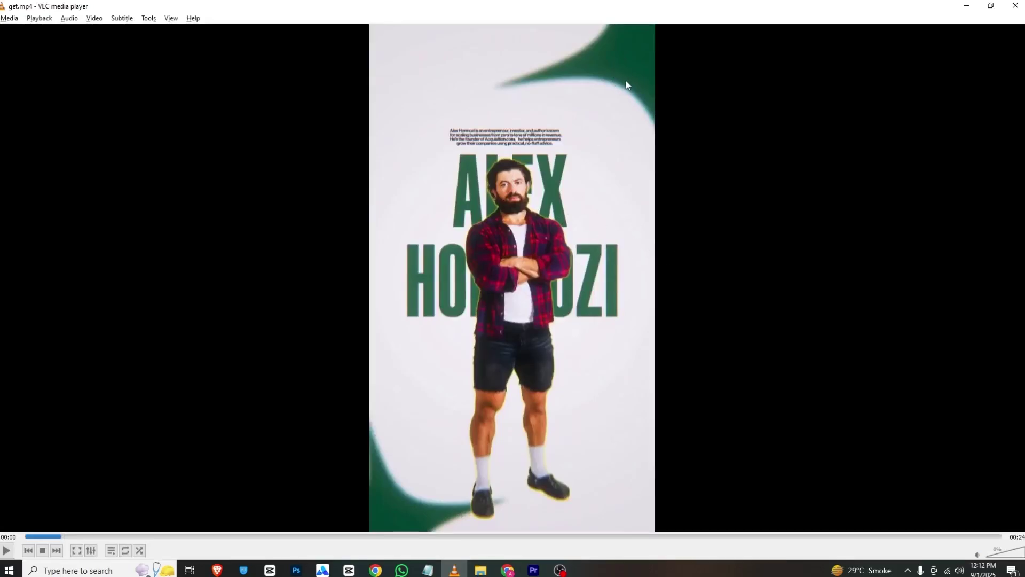
click(534, 570)
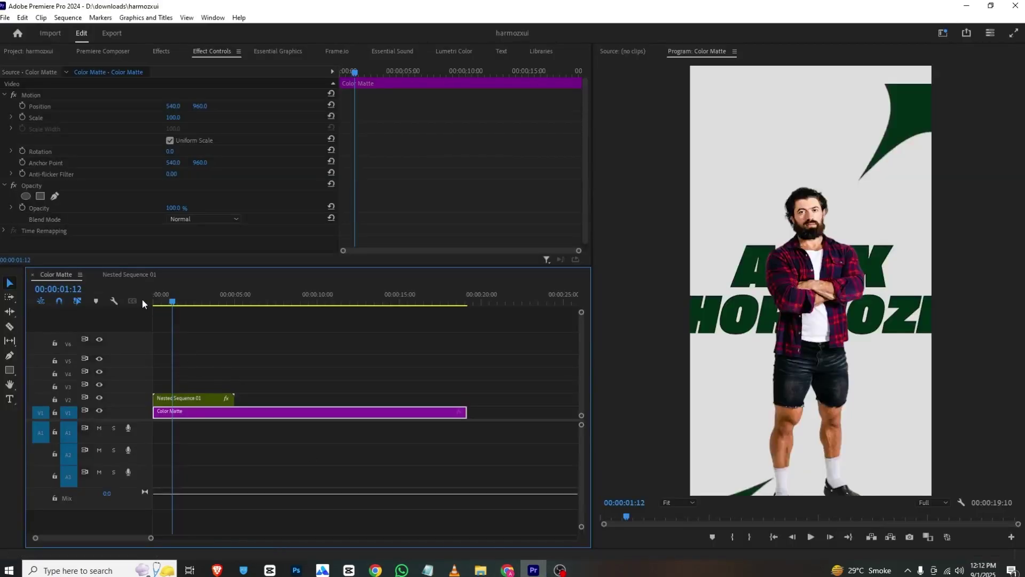
- Inside Nested Sequence 01, apply a Gaussian Blur of 24 with Repeat Edge Pixels to the lower-left star clip
double_click(173, 400)
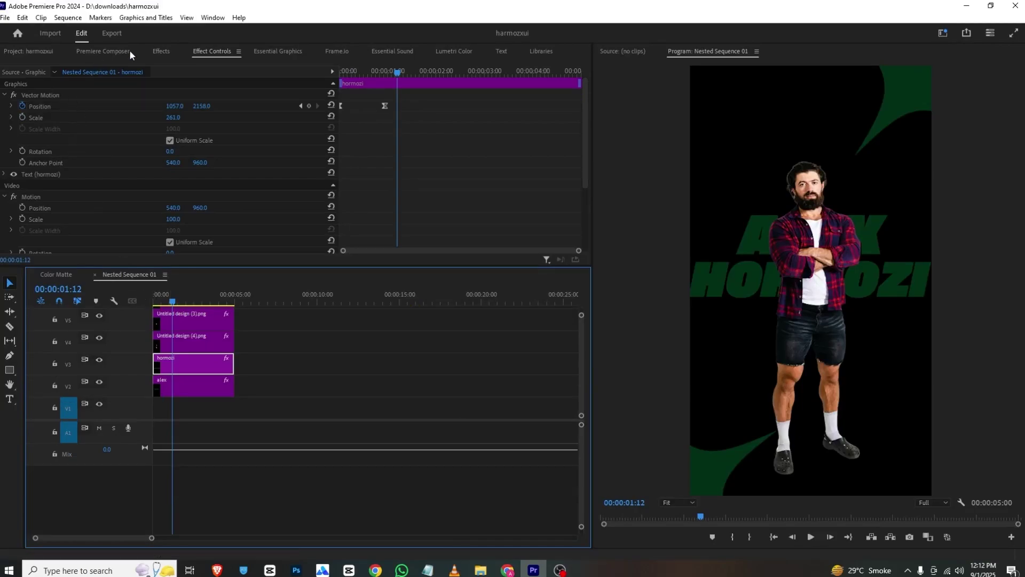
click(161, 52)
click(107, 66)
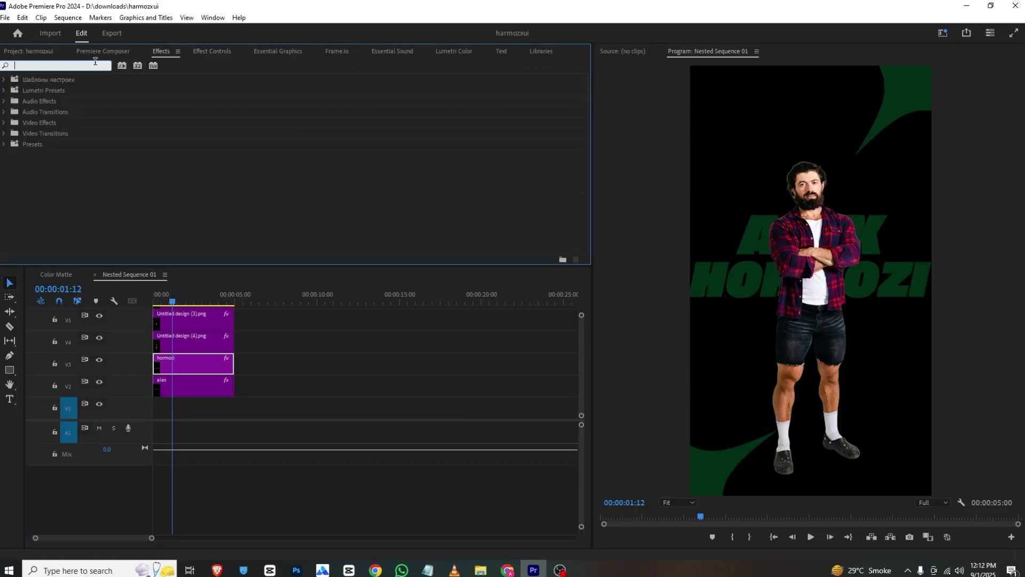
text(blur)
drag(65, 153, 74, 183)
drag(141, 296, 160, 372)
click(208, 52)
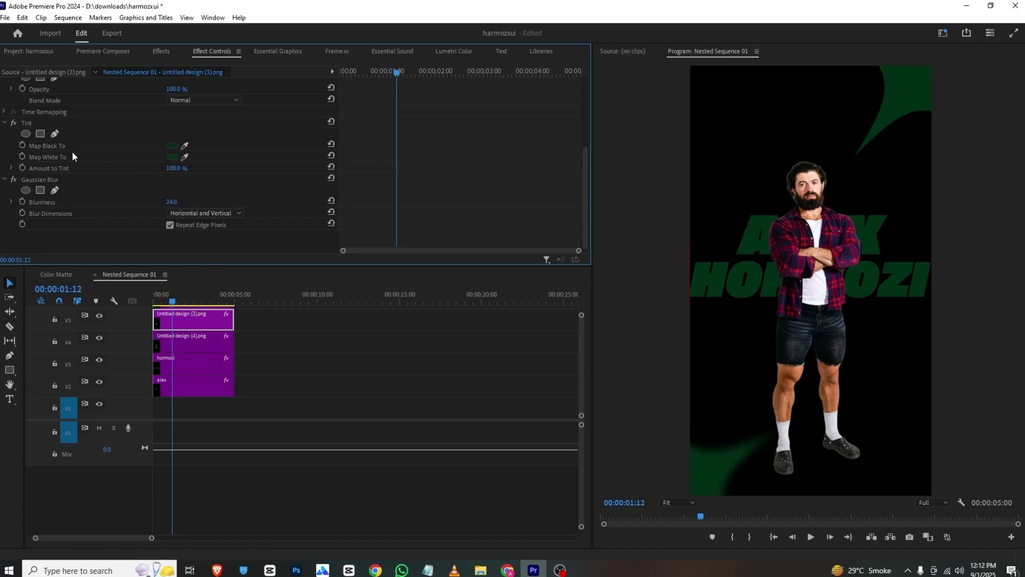
- Copy the Gaussian Blur onto the upper-right star clip and play the result in the Color Matte sequence
click(37, 178)
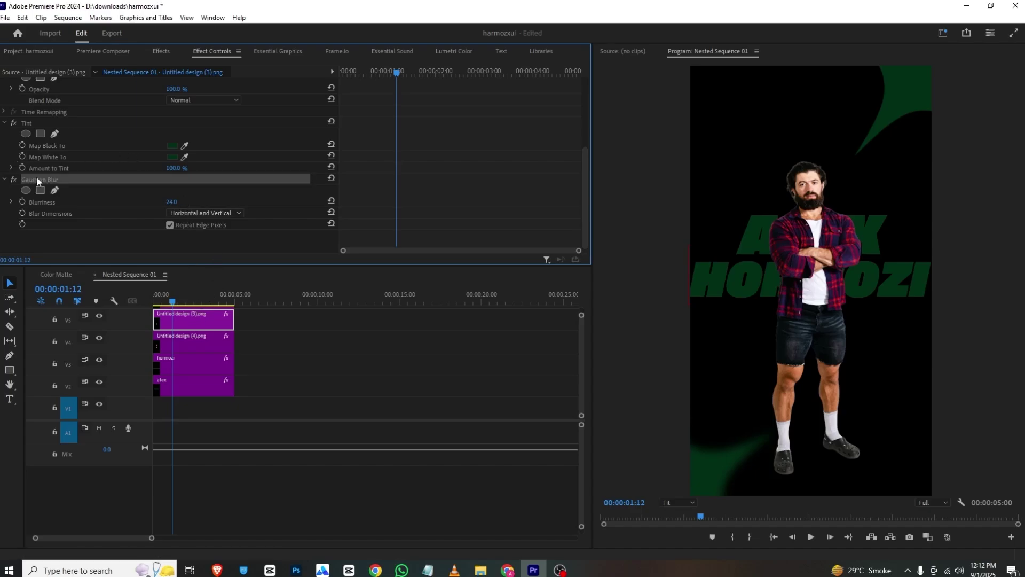
click(177, 307)
key(ctrl+v)
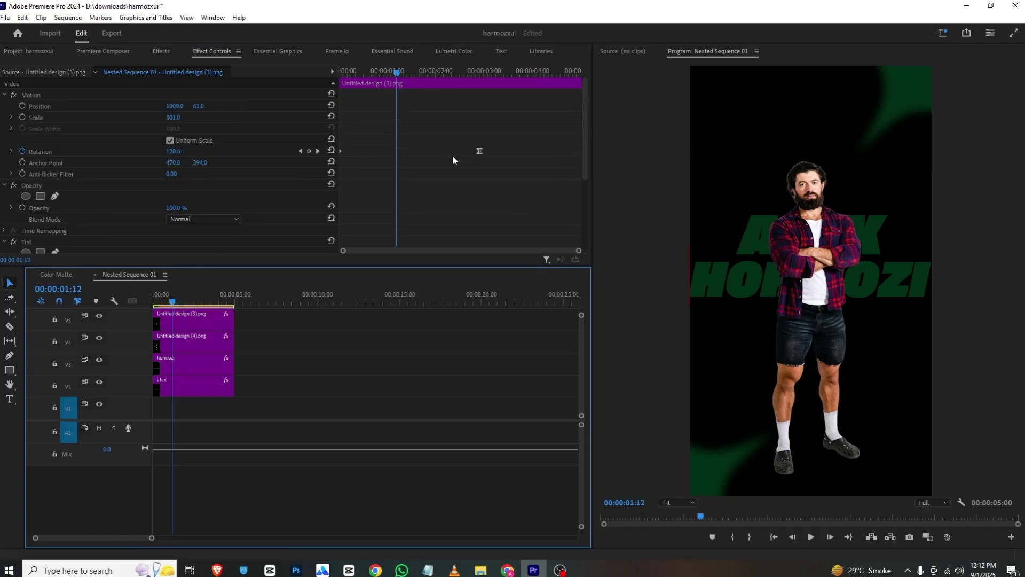
click(56, 274)
click(165, 301)
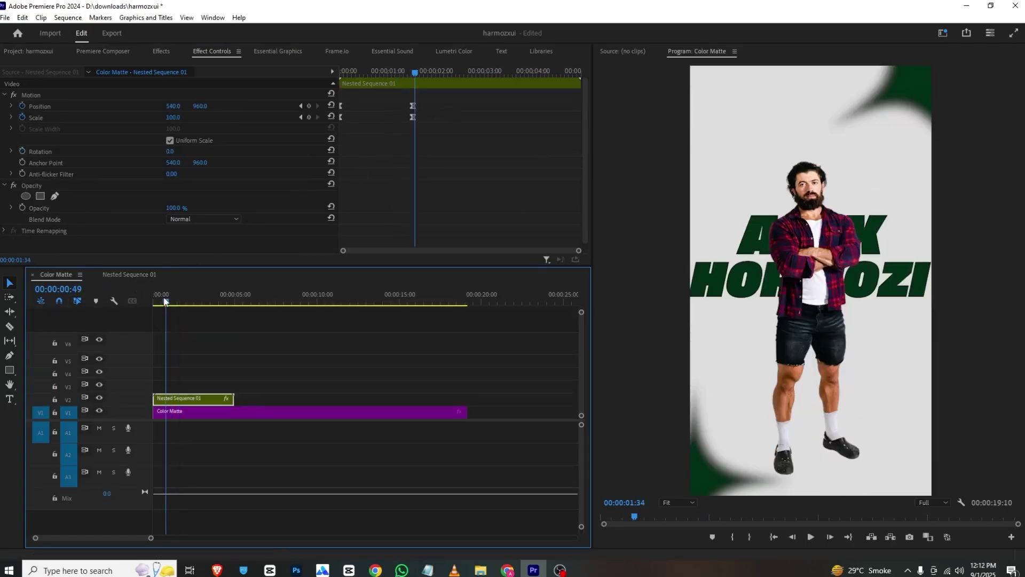
key(space)
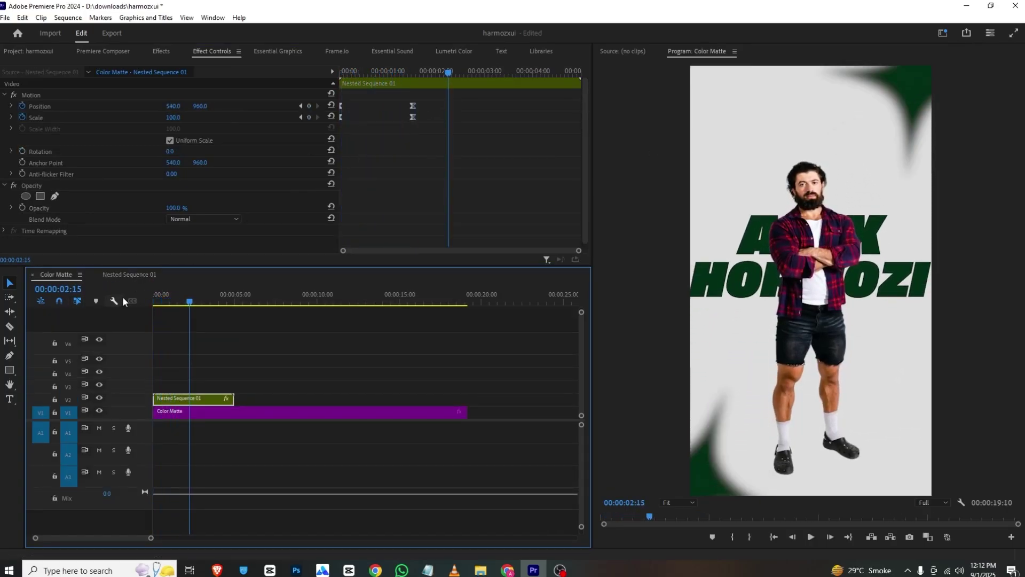
- Try the VR Chromatic Aberrations effect on the Nested Sequence 01 clip
click(151, 53)
click(108, 66)
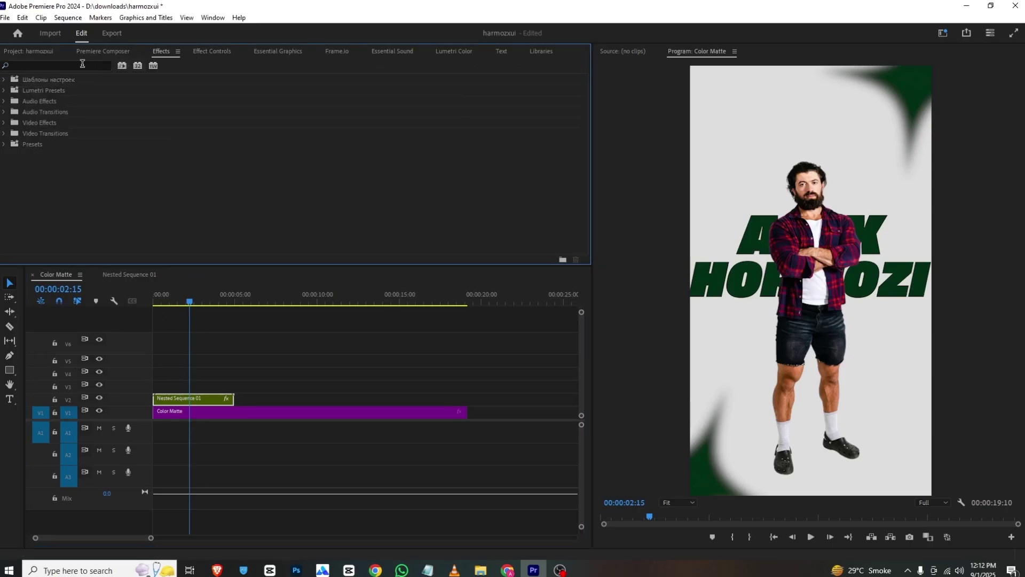
text(chrom)
scroll(37, 173, down, 3)
drag(69, 165, 191, 399)
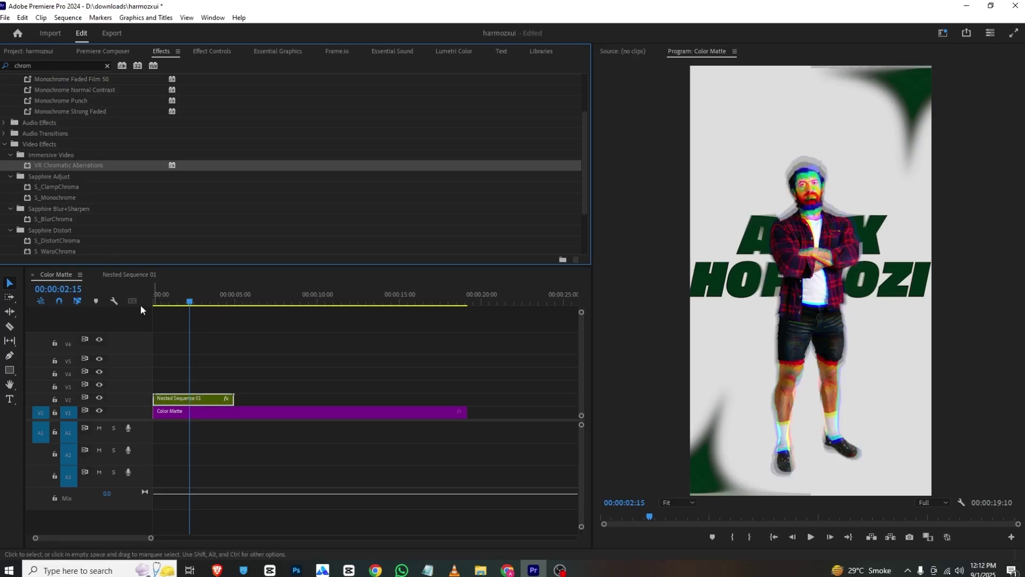
click(212, 51)
scroll(80, 167, down, 2)
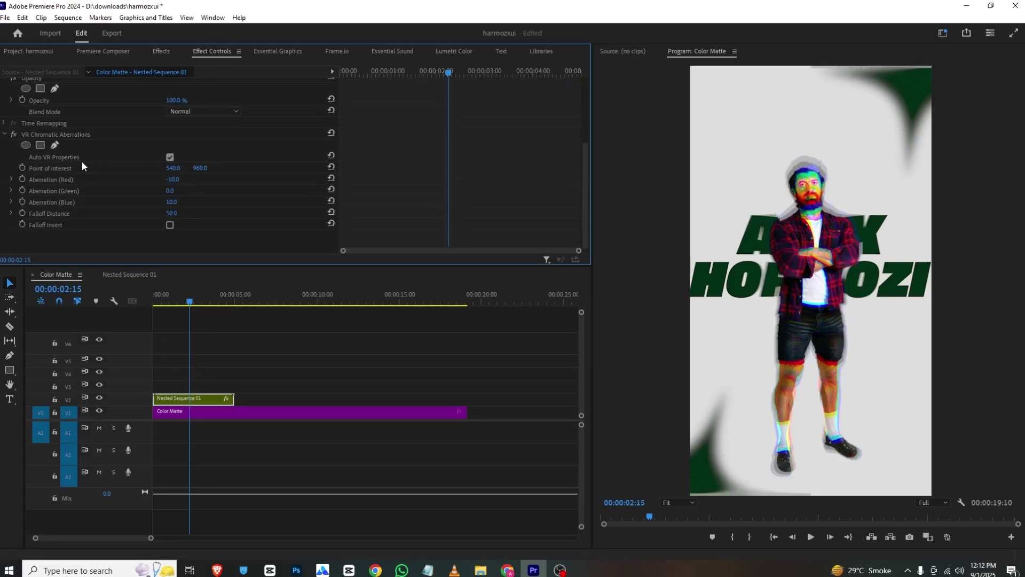
- Try a chromatic aberration point of interest of 540, 514 and red aberration of 1, testing Falloff Invert on and off
drag(202, 167, 167, 182)
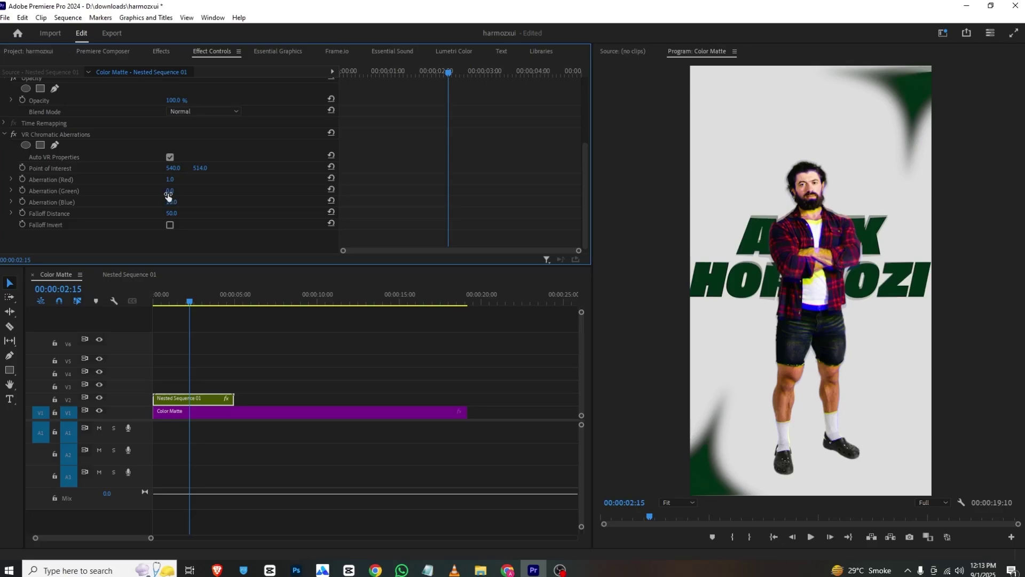
click(171, 223)
click(171, 224)
click(171, 224)
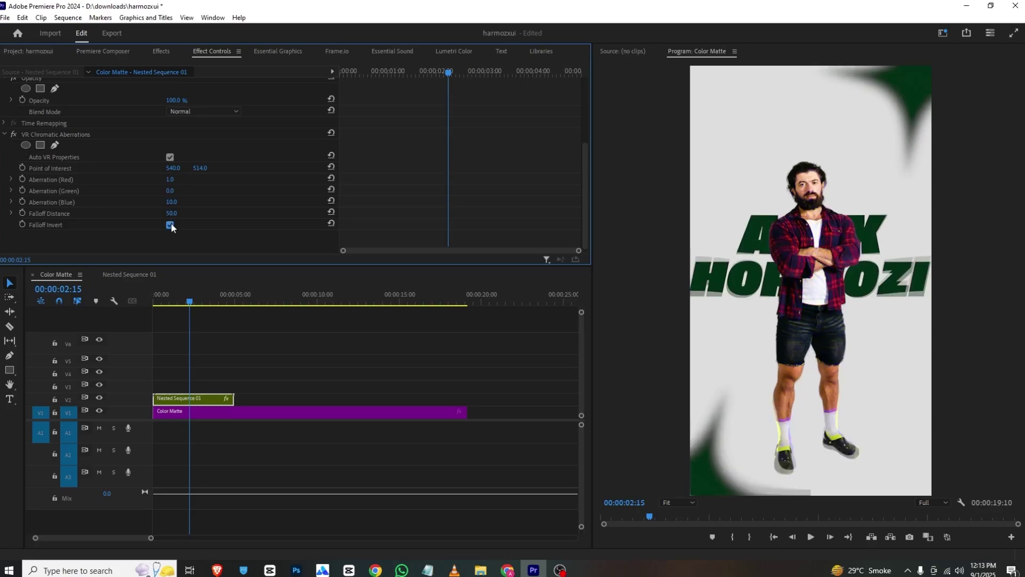
click(170, 225)
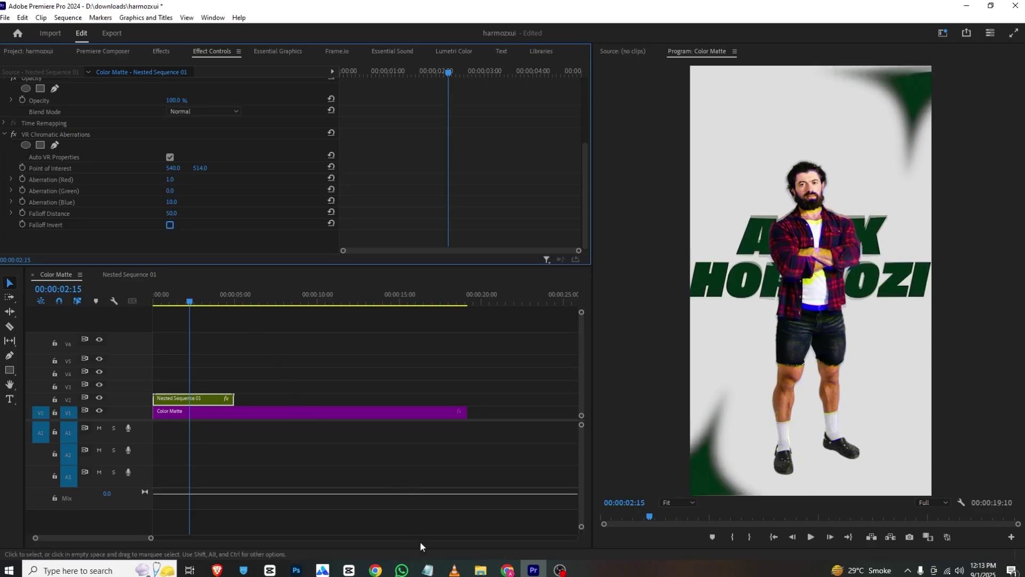
- Switch to VLC and examine the "Broke Gym owner" scene of the reference video get.mp4
click(454, 570)
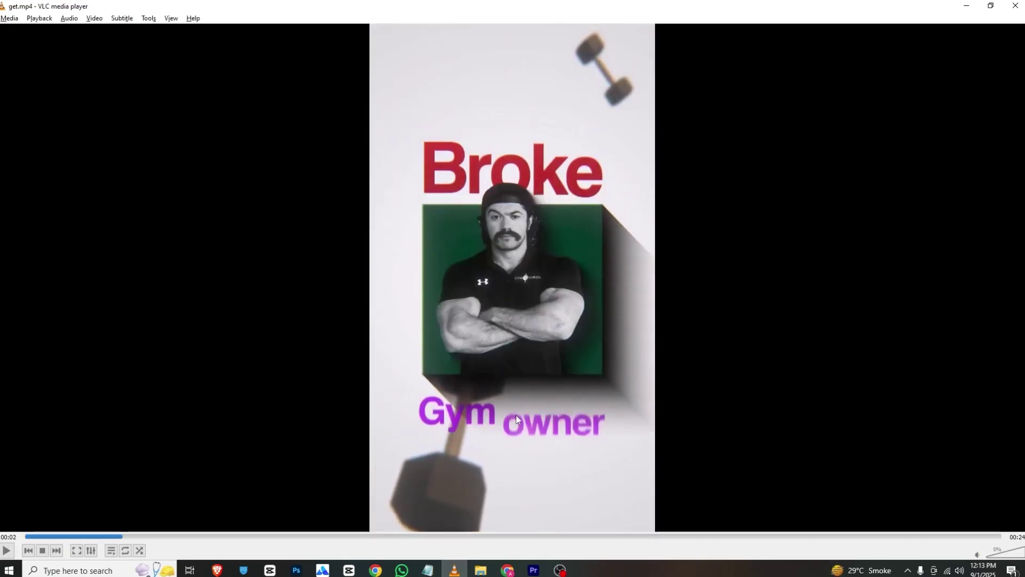
key(space)
key(space)
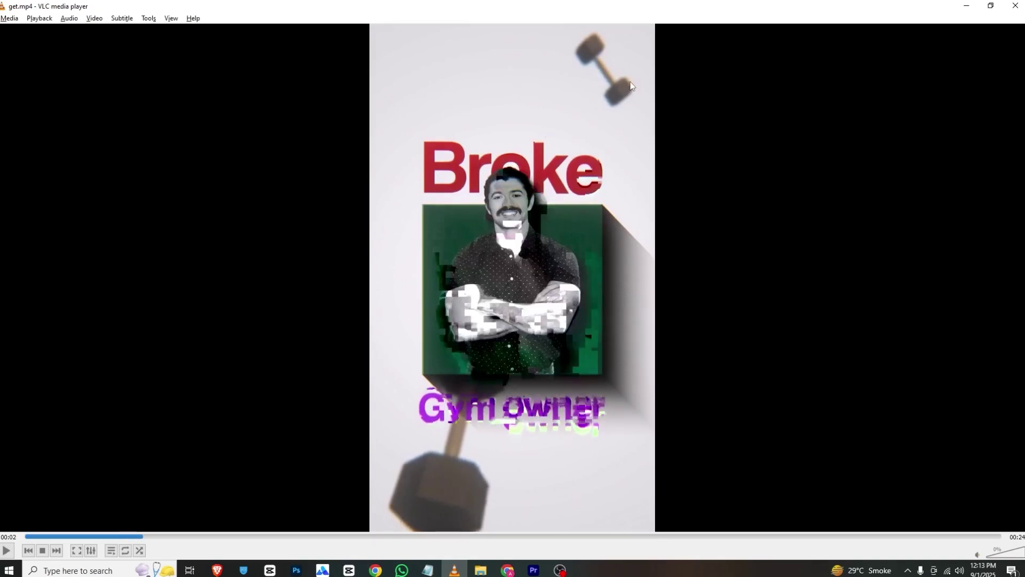
- Return to Premiere Pro and remove the VR Chromatic Aberrations effect from the Nested Sequence 01 clip
click(533, 569)
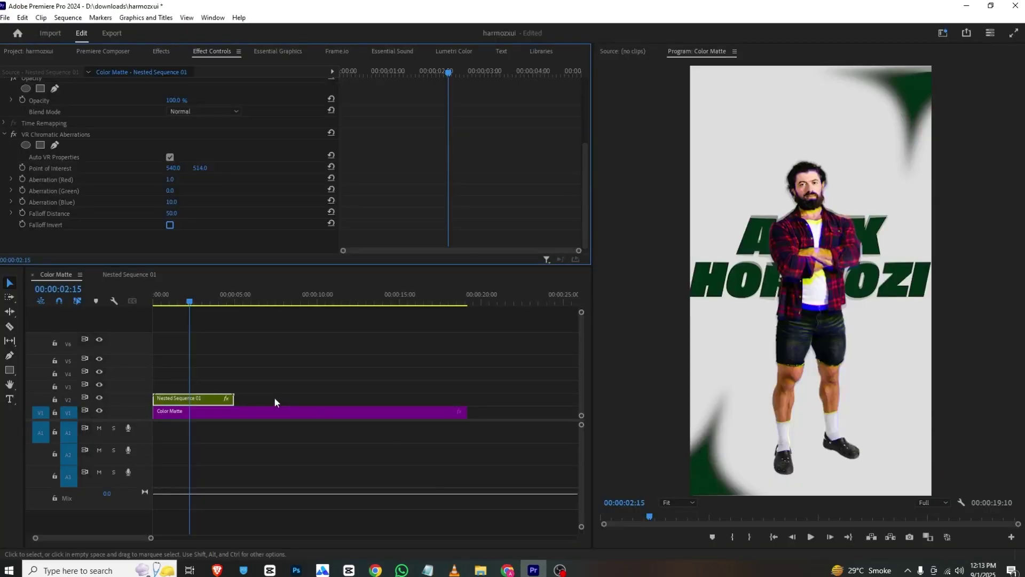
click(64, 137)
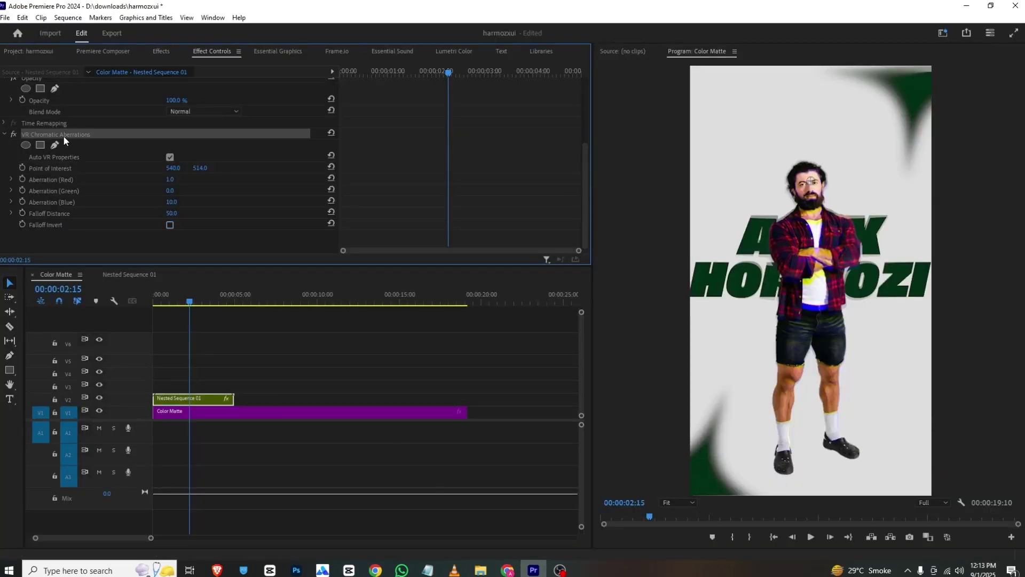
key(Delete)
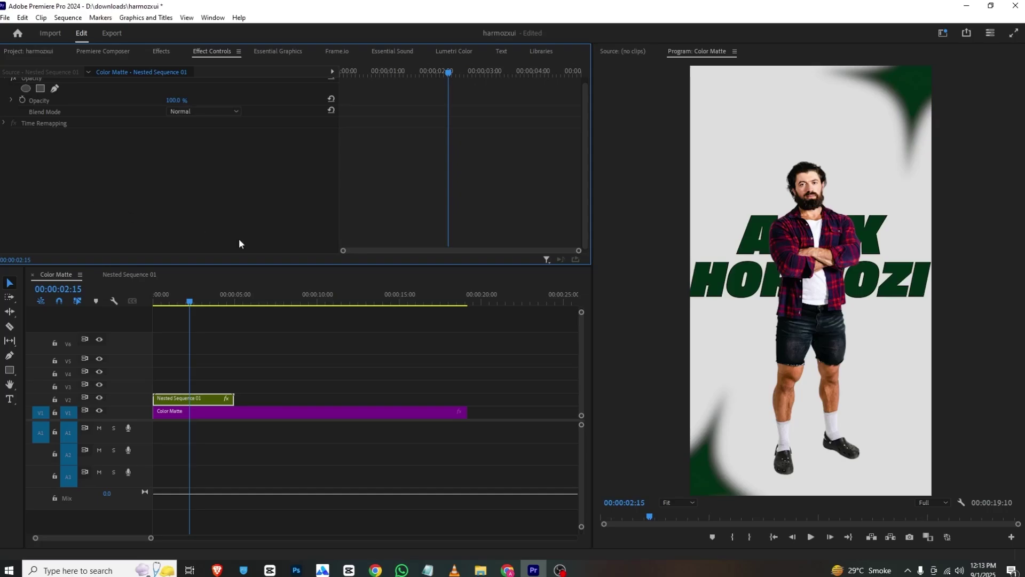
- Create a square color matte 1080 pixels wide in dark green 012F16, sampled from the "hormozi" title
click(38, 51)
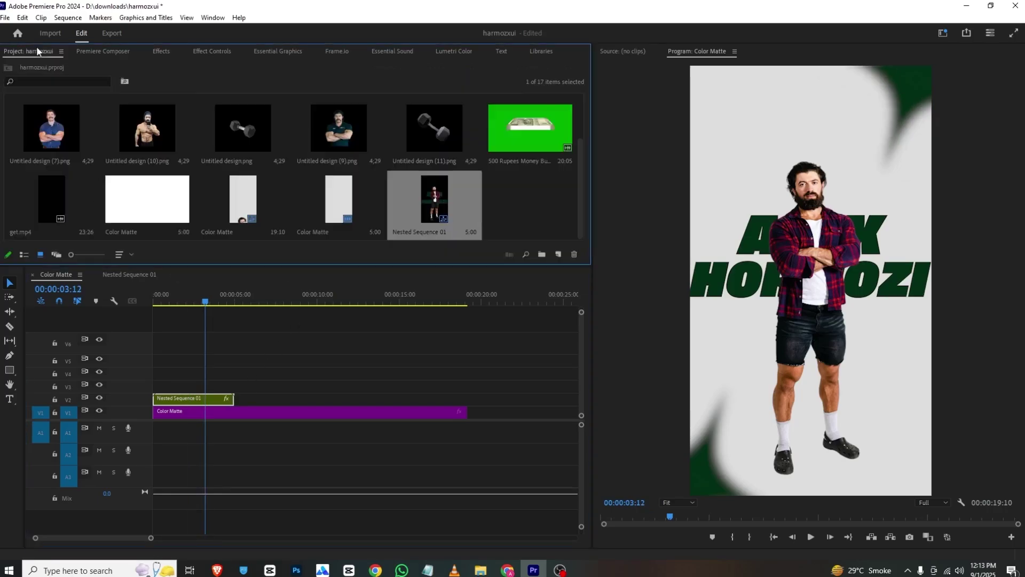
right_click(507, 182)
mouse_move(581, 230)
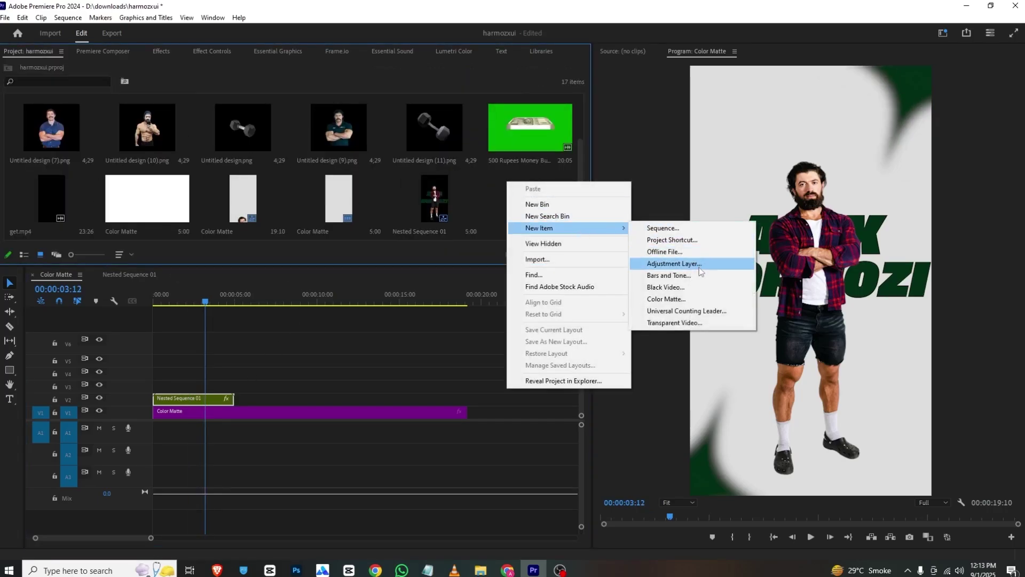
click(666, 298)
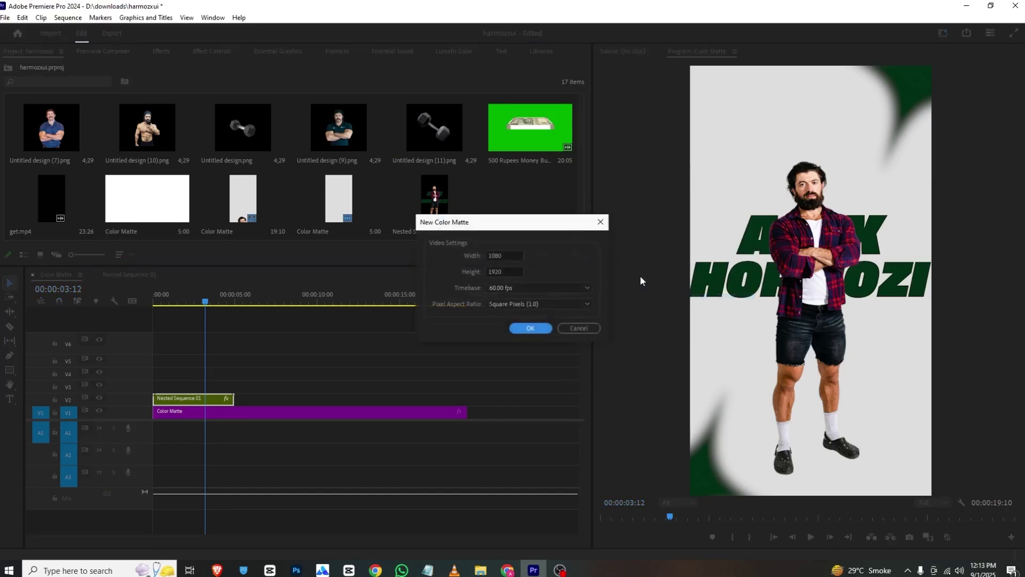
click(513, 270)
key(Return)
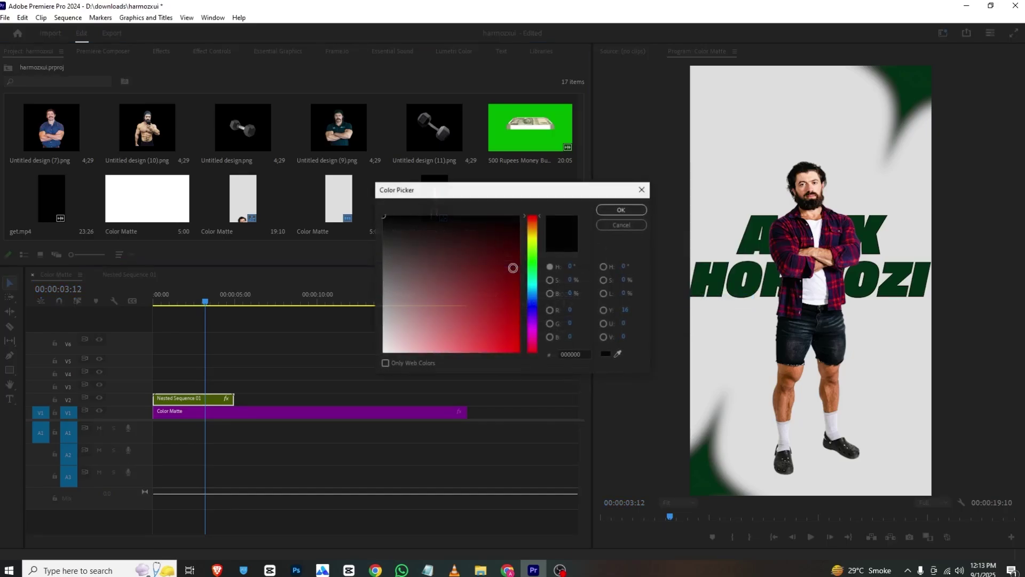
click(617, 352)
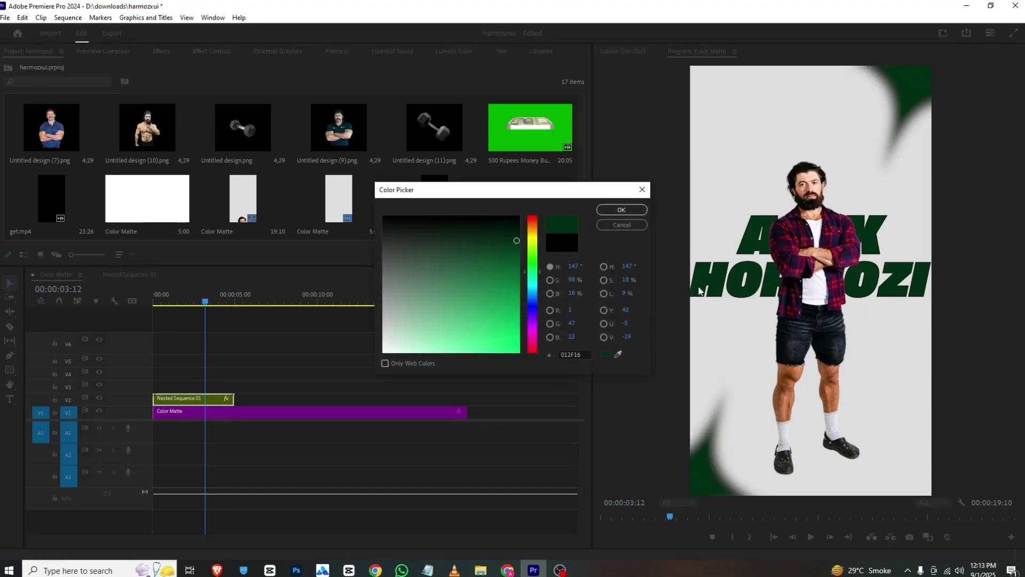
click(622, 210)
click(485, 302)
- Place the green color matte on track V3, starting where the Nested Sequence 01 clip ends at about 5 seconds
drag(496, 197, 238, 386)
click(236, 304)
click(263, 386)
- Turn off uniform scaling for the green matte and give it a scale height of 73 and scale width of 74
click(210, 52)
drag(172, 117, 181, 118)
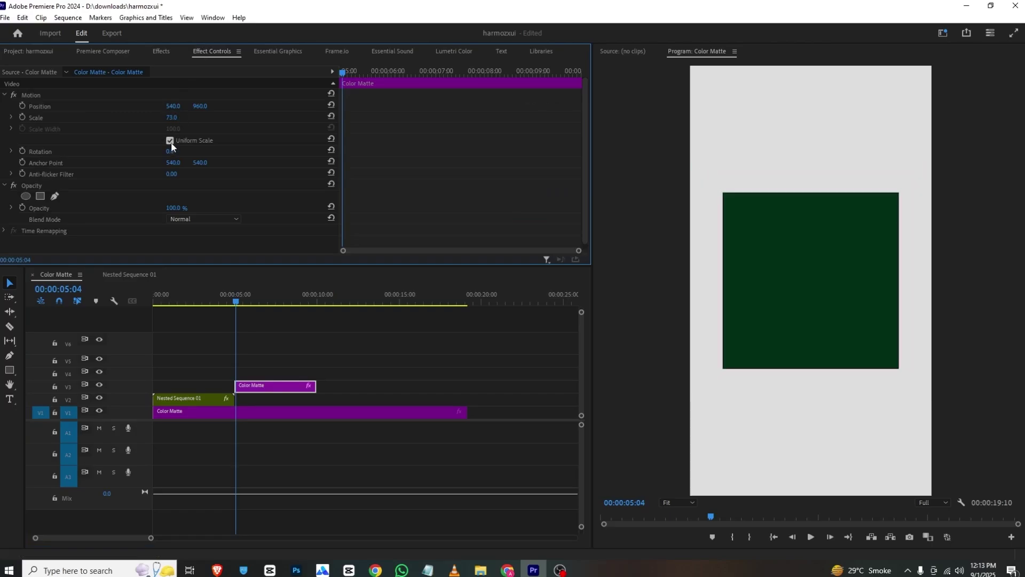
click(169, 141)
drag(177, 117, 91, 123)
key(ctrl+z)
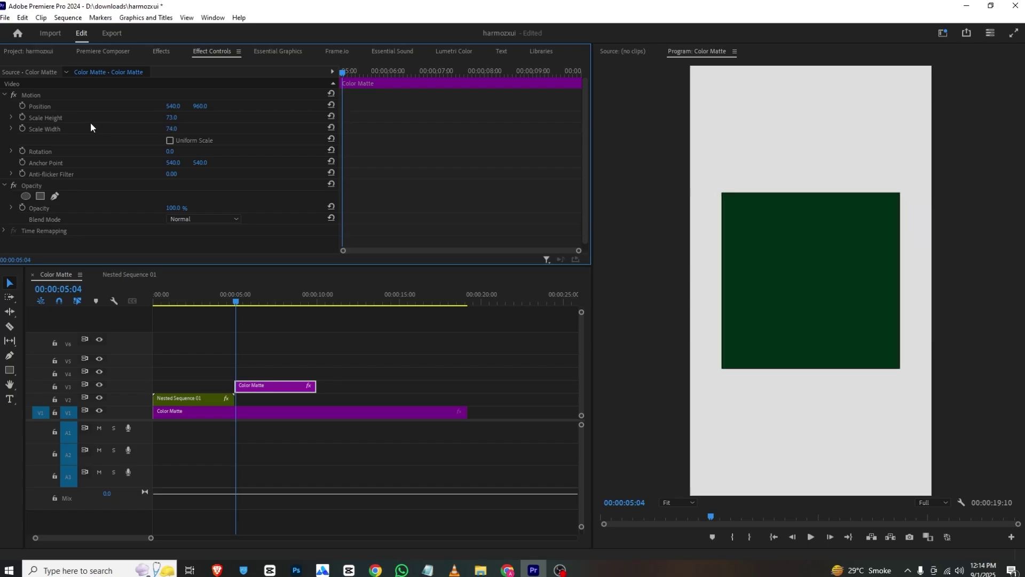
- Keyframe the green matte's position and scale width, rising from Y 466 and width 0 at 5 seconds to its current values at about 7 seconds
click(23, 105)
click(22, 129)
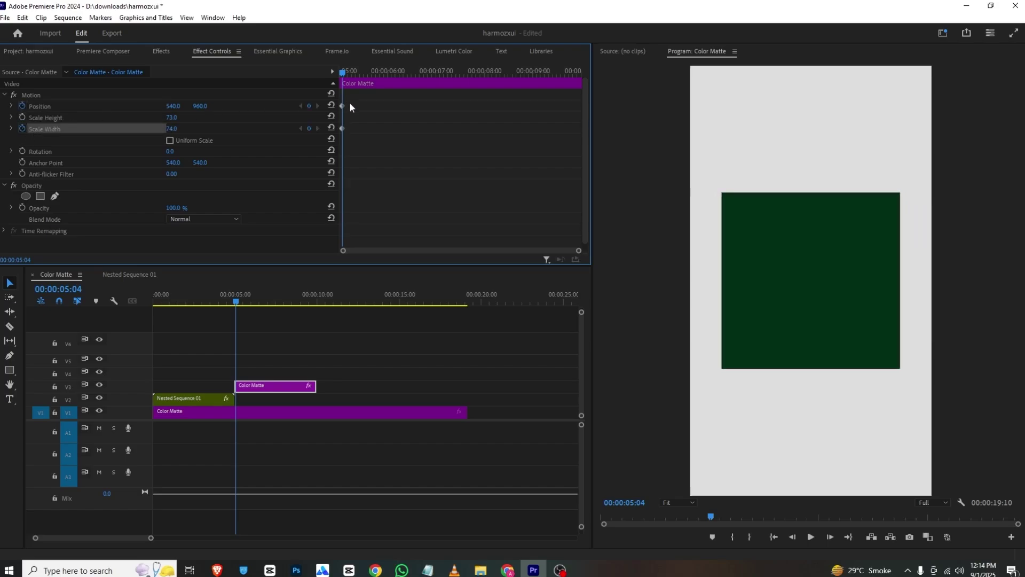
drag(368, 130, 436, 135)
drag(343, 72, 305, 72)
drag(201, 107, 1, 106)
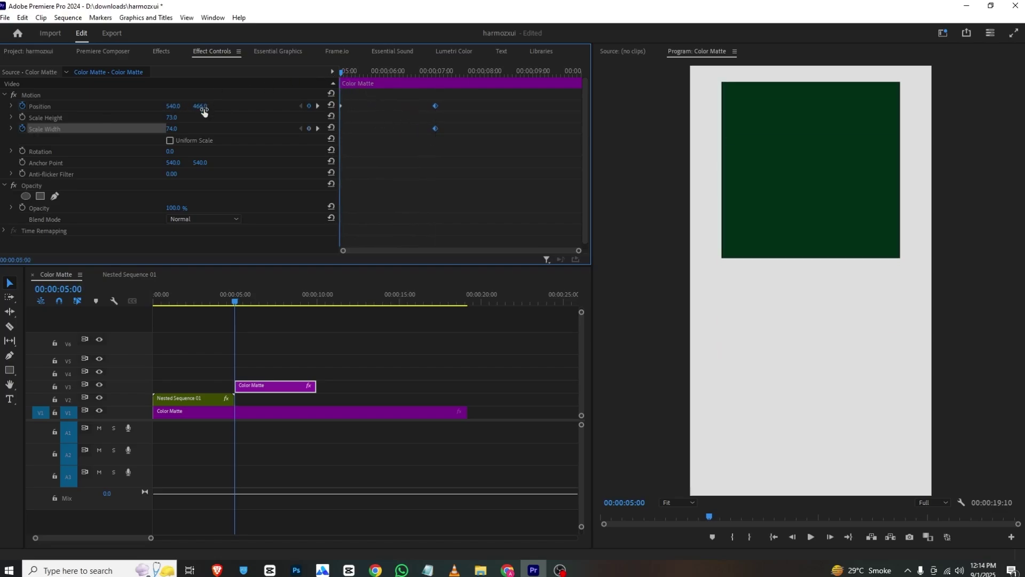
drag(179, 132, 134, 132)
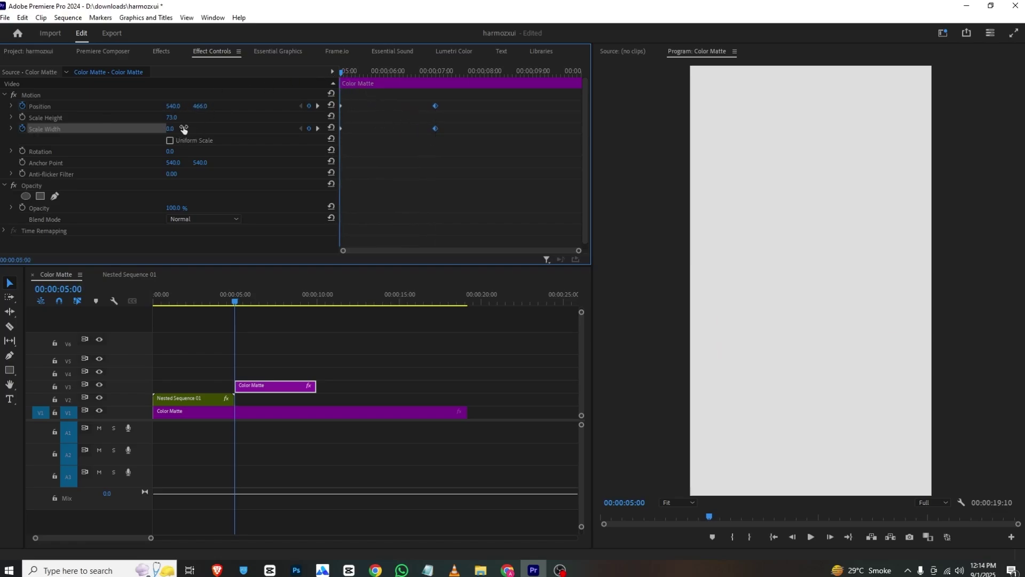
- Smooth the temporal interpolation of all position and scale width keyframes on the green matte, previewing the animation before and after
key(space)
key(space)
drag(473, 101, 295, 158)
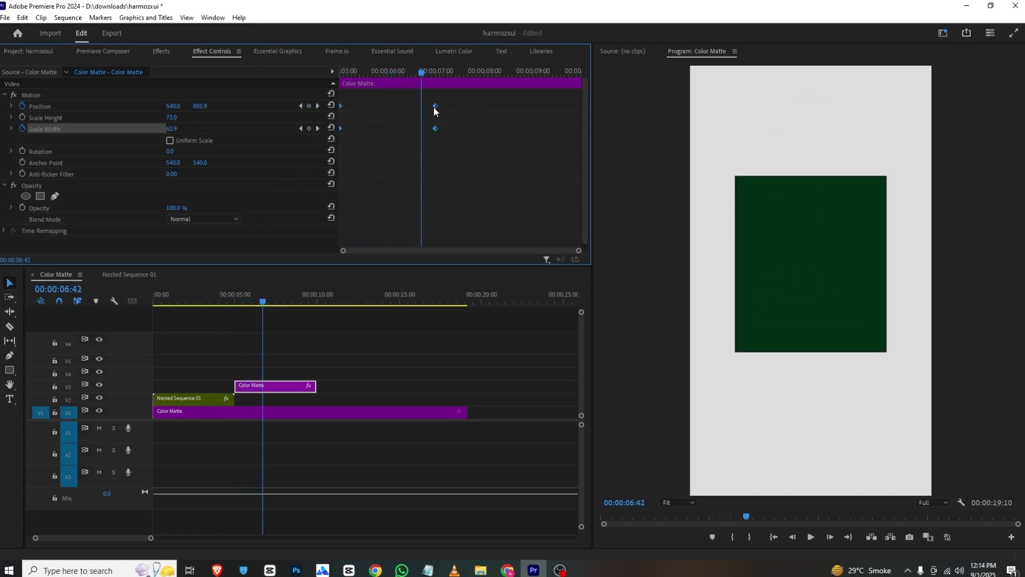
right_click(434, 107)
mouse_move(497, 196)
click(572, 254)
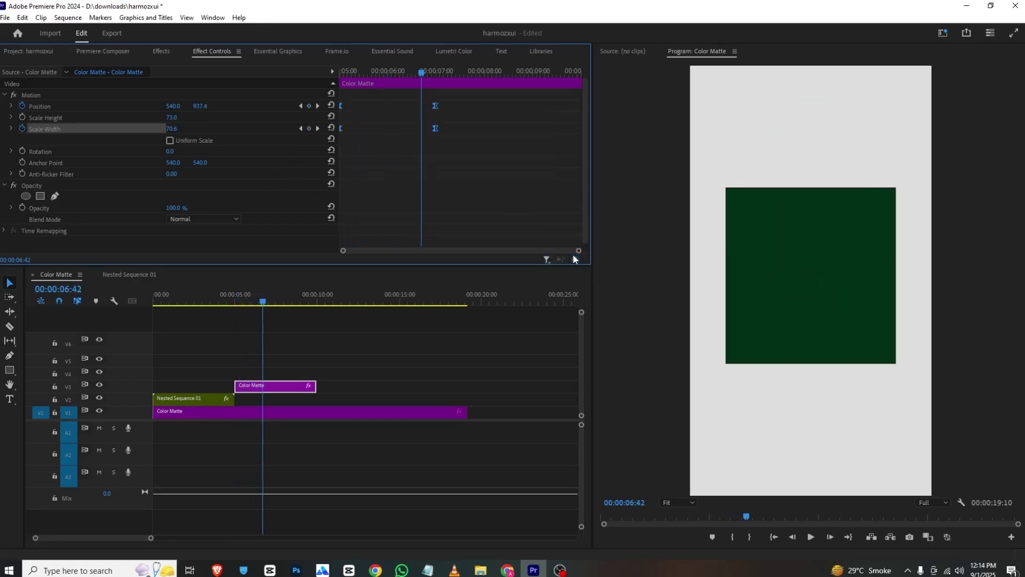
drag(376, 71, 254, 72)
key(space)
key(space)
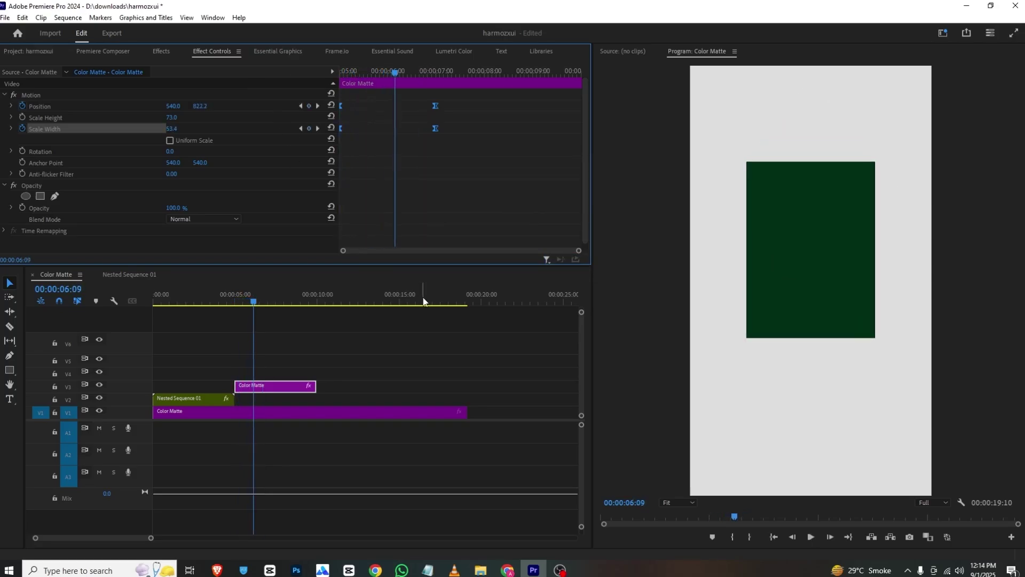
- Check the second scene of get.mp4 in VLC and place the Untitled design (11).png dumbbell on track V4 in Premiere Pro, aligned with the green matte's start
click(454, 569)
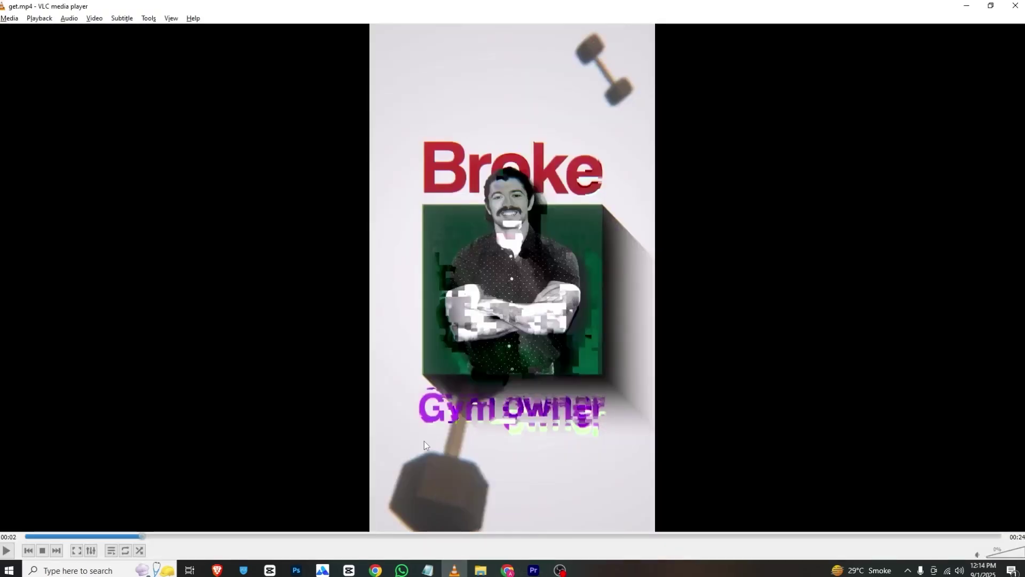
drag(86, 537, 120, 536)
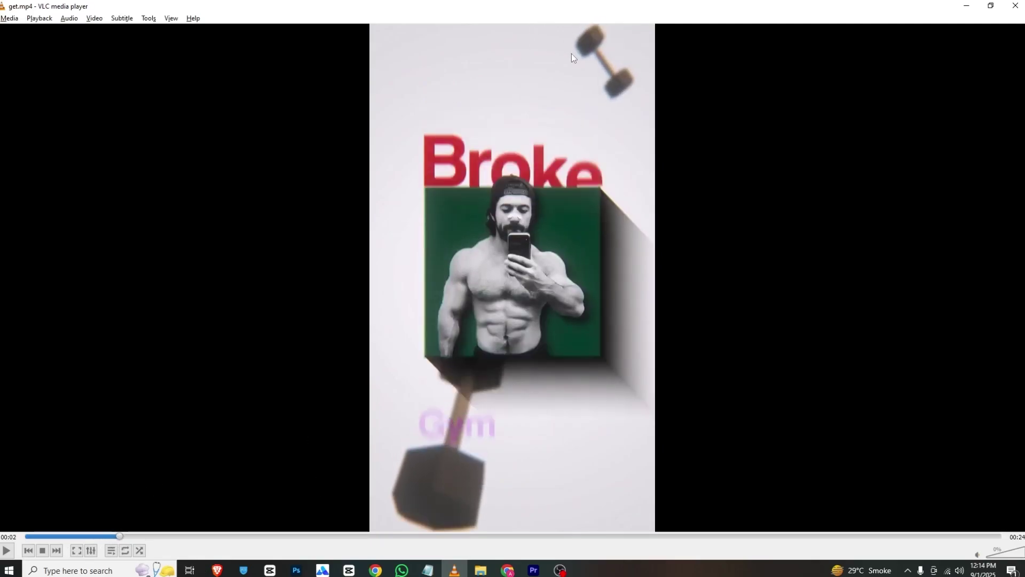
click(533, 570)
click(48, 52)
drag(434, 128, 243, 372)
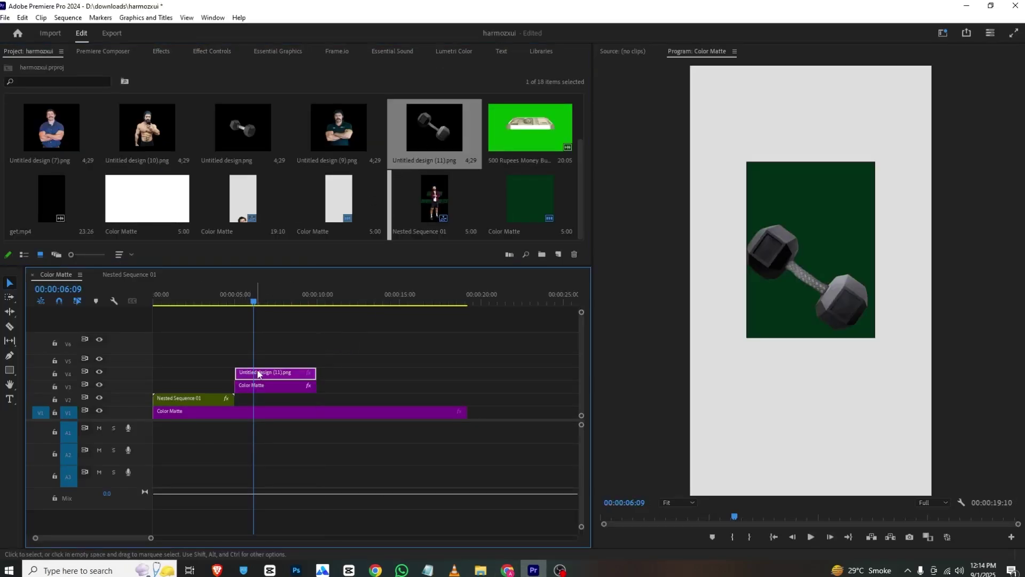
- Scale down the dumbbell image, move it to the upper-right corner of the frame and lower its opacity
click(212, 51)
drag(180, 118, 330, 106)
drag(201, 107, 176, 106)
drag(172, 207, 165, 209)
- Duplicate the dumbbell clip onto track V5 and move the copy to the lower-left area of the frame
drag(270, 372, 270, 367)
drag(200, 105, 48, 50)
click(46, 50)
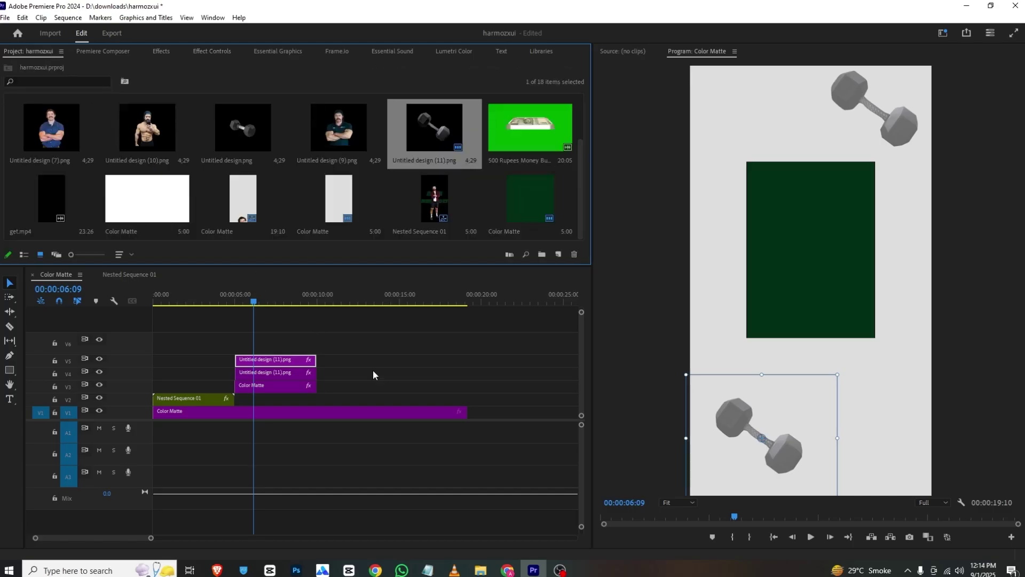
- Examine which photos of the man appear in the "Broke Gym owner" scene of get.mp4 in VLC and return to Premiere Pro
click(454, 569)
click(107, 537)
drag(107, 538, 159, 539)
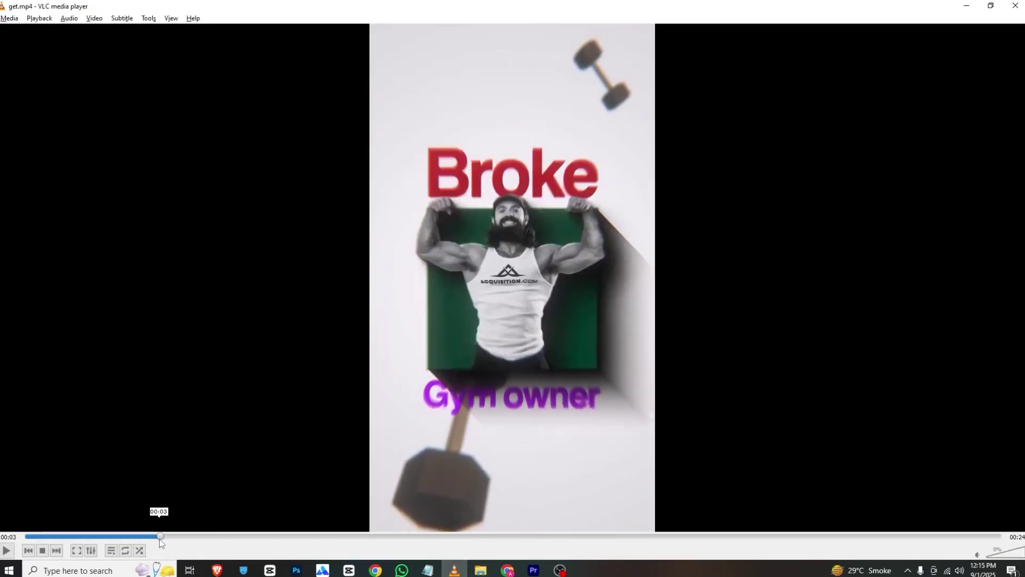
key(alt+Tab)
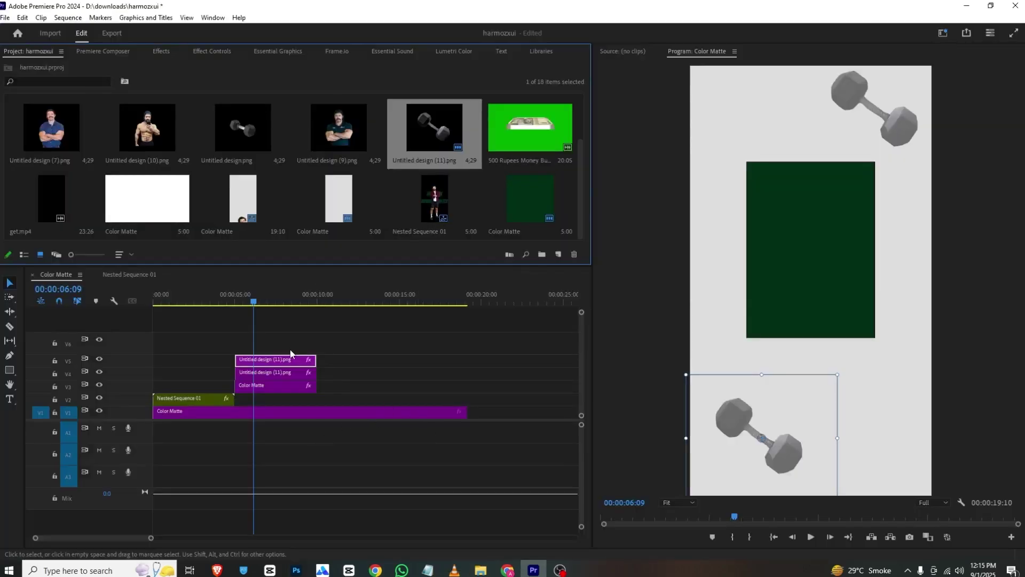
scroll(230, 123, up, 2)
key(alt+Tab)
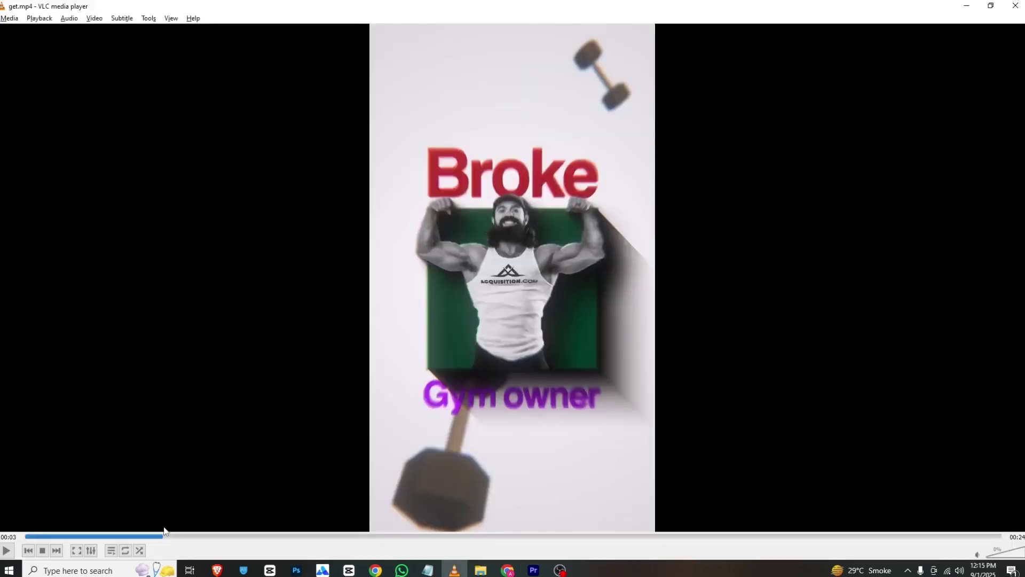
click(126, 541)
key(alt+Tab)
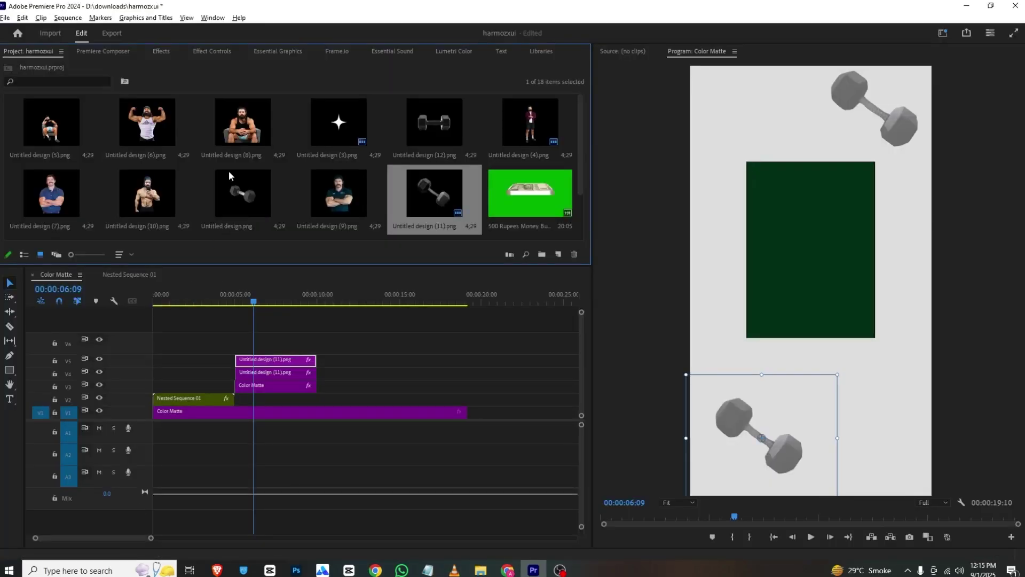
- Place Untitled design (10).png on track V6 starting at 00:00:06:56 and extend the green matte and both dumbbell clips to its end
drag(159, 195, 246, 342)
click(253, 302)
drag(257, 302, 302, 336)
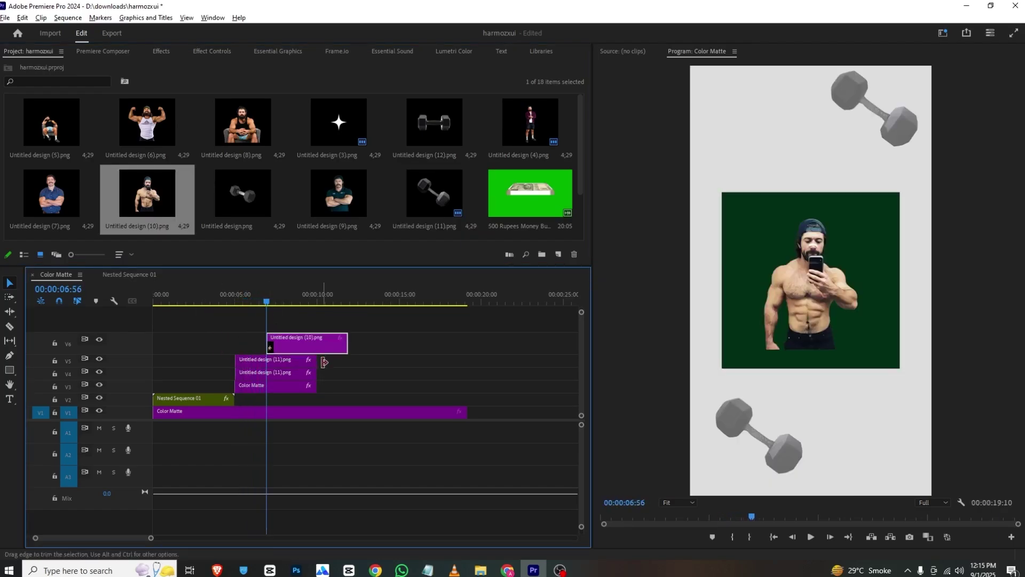
drag(314, 389, 347, 373)
- Scale the Untitled design (10).png photo up to 209
click(211, 51)
drag(172, 117, 188, 117)
drag(174, 117, 193, 118)
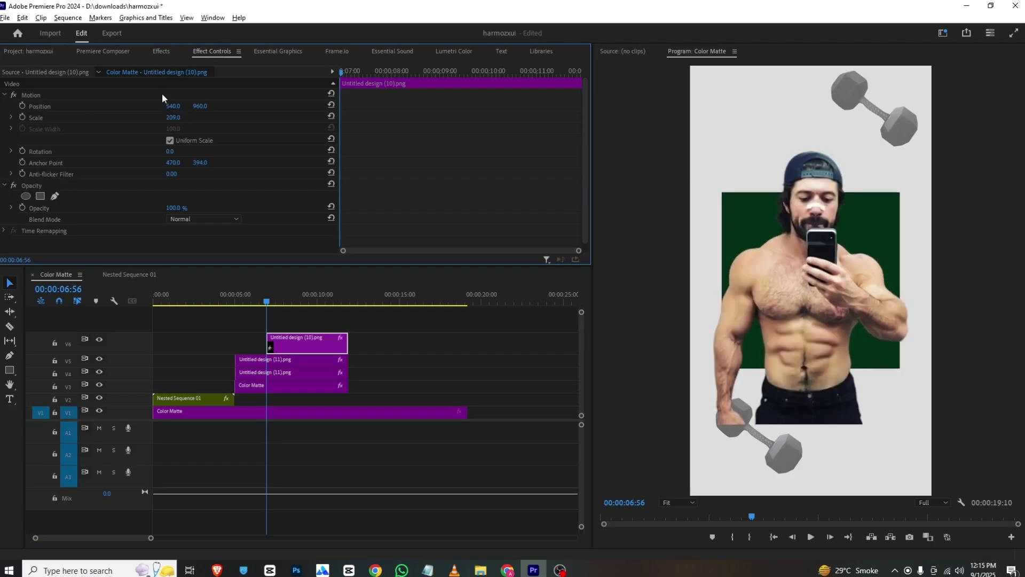
- Add the Crop effect to the Untitled design (10).png clip and crop its bottom up to the green square's lower edge
click(160, 51)
click(69, 65)
text(crop0)
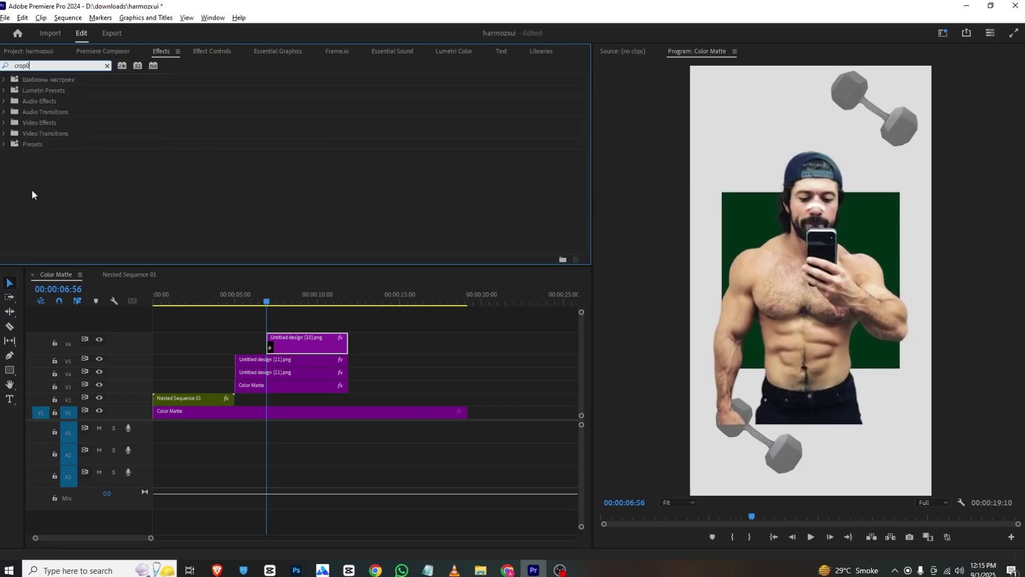
key(BackSpace)
click(60, 133)
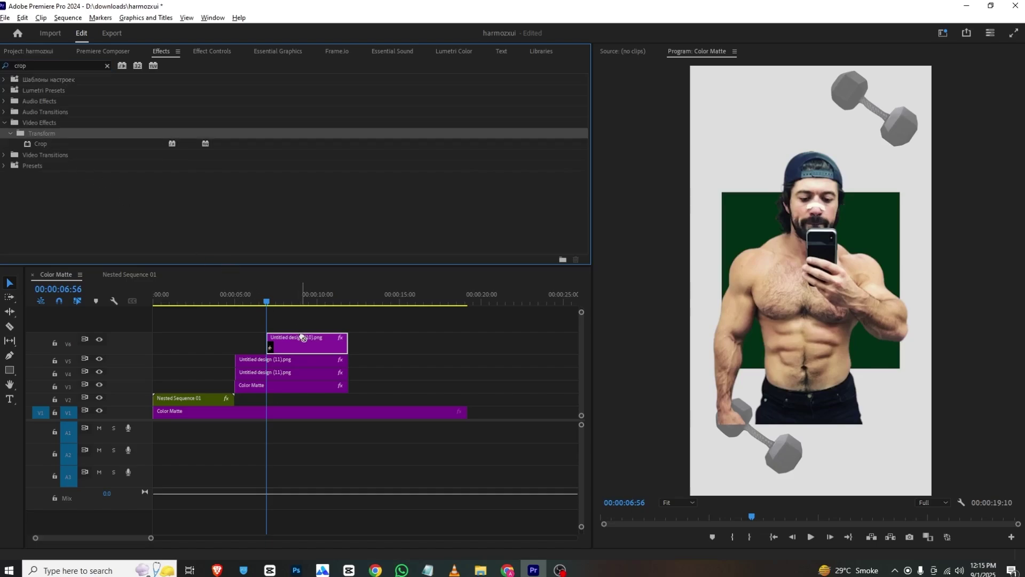
double_click(65, 144)
click(210, 51)
scroll(53, 184, down, 3)
click(31, 167)
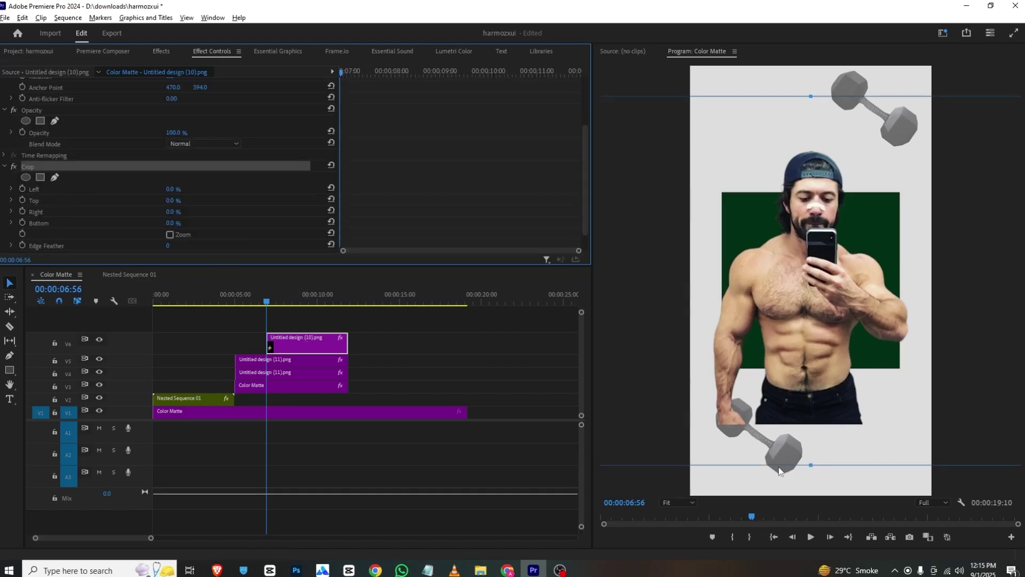
drag(810, 463, 816, 366)
- Set the cropped photo's scale to 197 and its position to 571, 996, so its base lines up with the green square
click(160, 51)
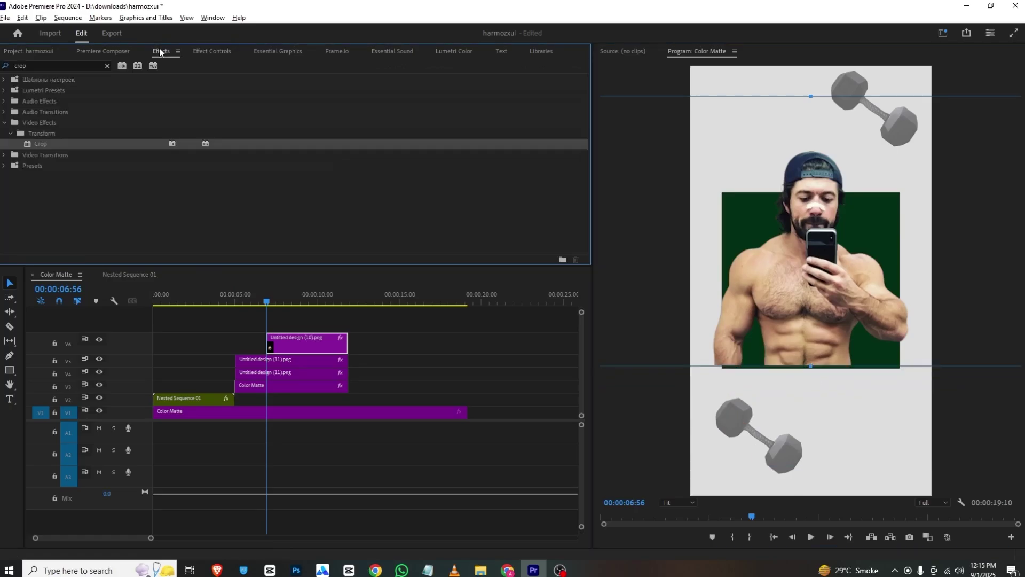
click(219, 53)
scroll(204, 119, up, 3)
drag(178, 117, 216, 106)
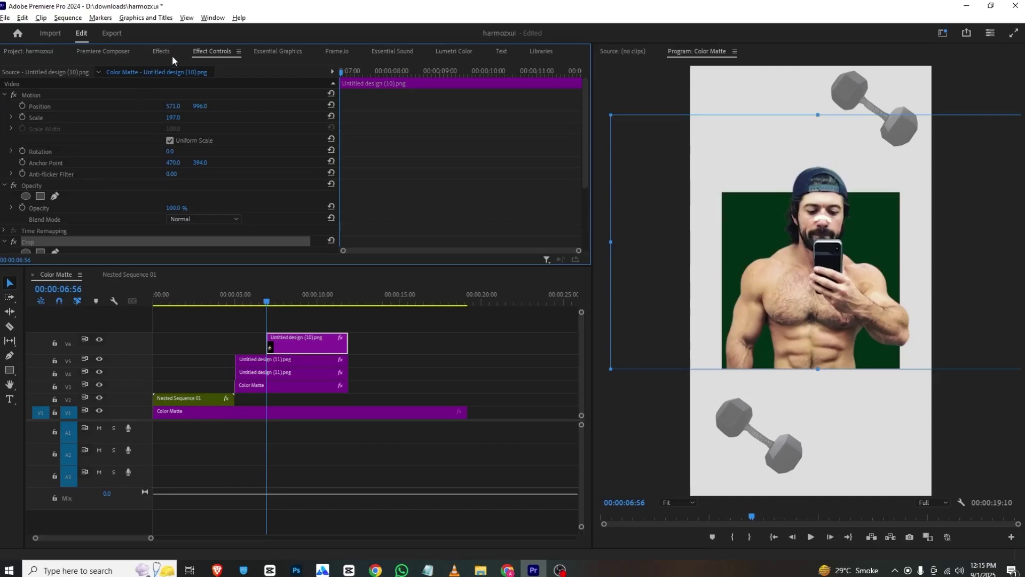
- Apply the Black & White effect to the Untitled design (10).png clip and compare the look with get.mp4 in VLC
click(173, 55)
click(108, 66)
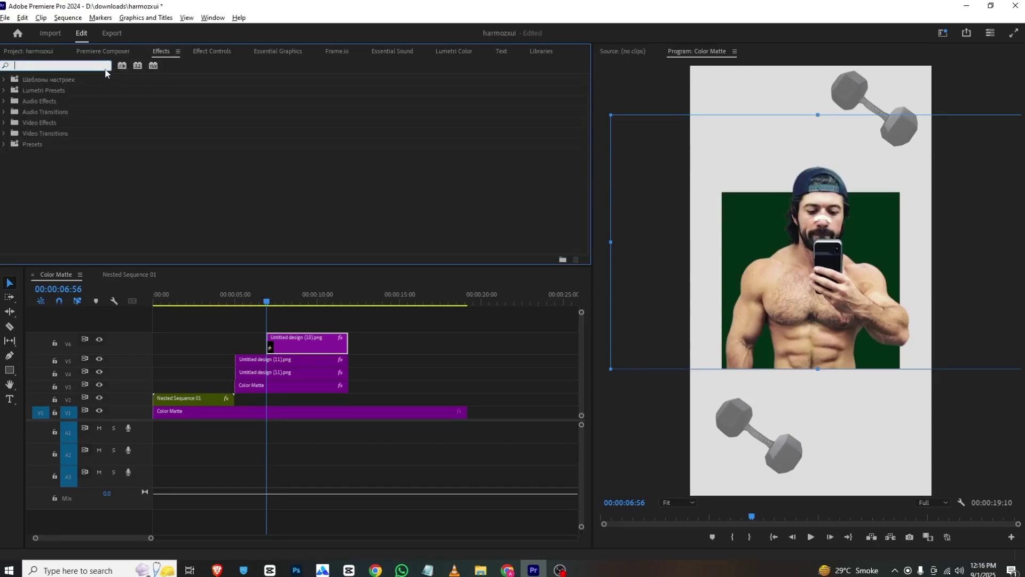
text(black)
drag(53, 206, 289, 350)
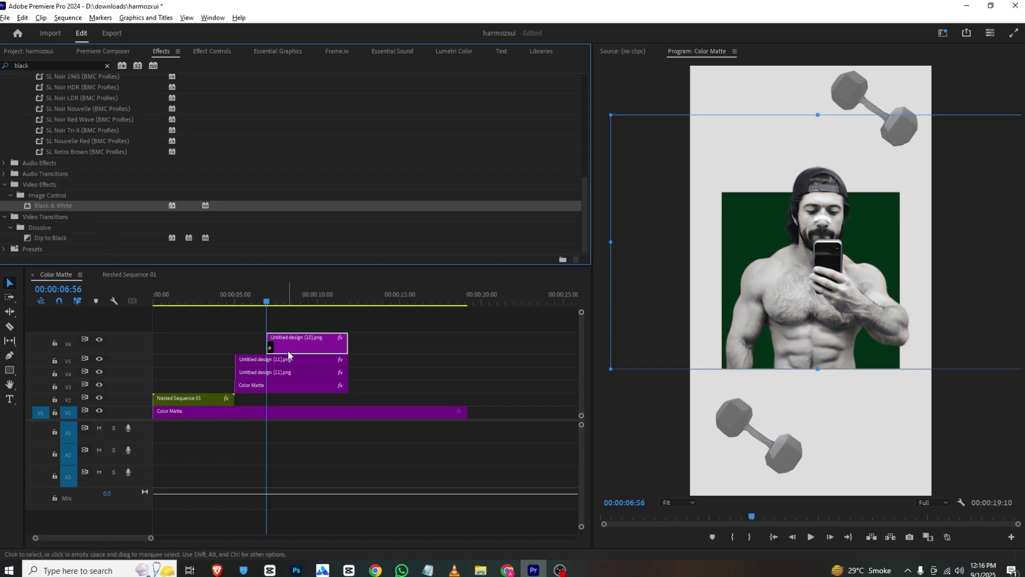
click(454, 570)
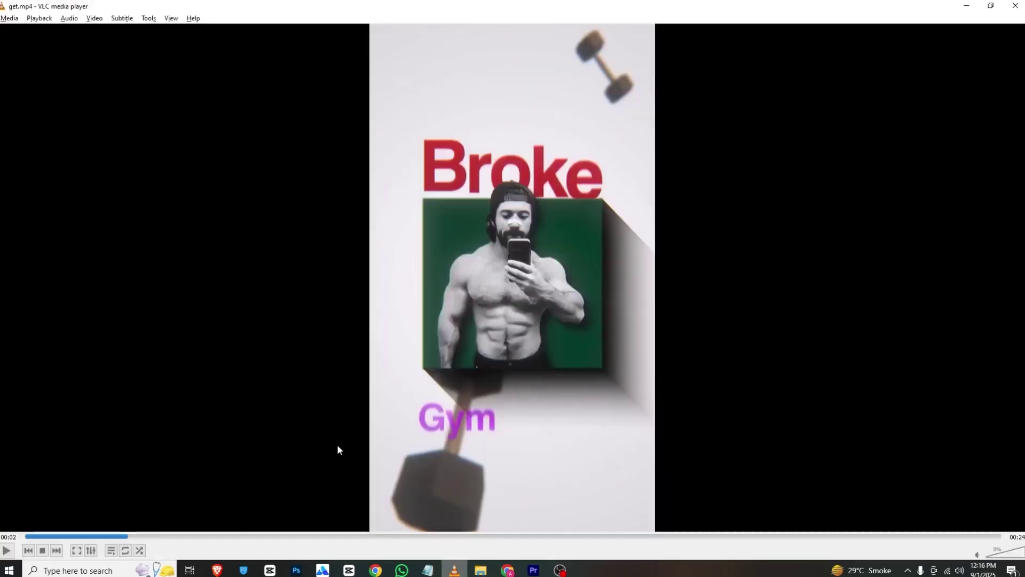
click(533, 570)
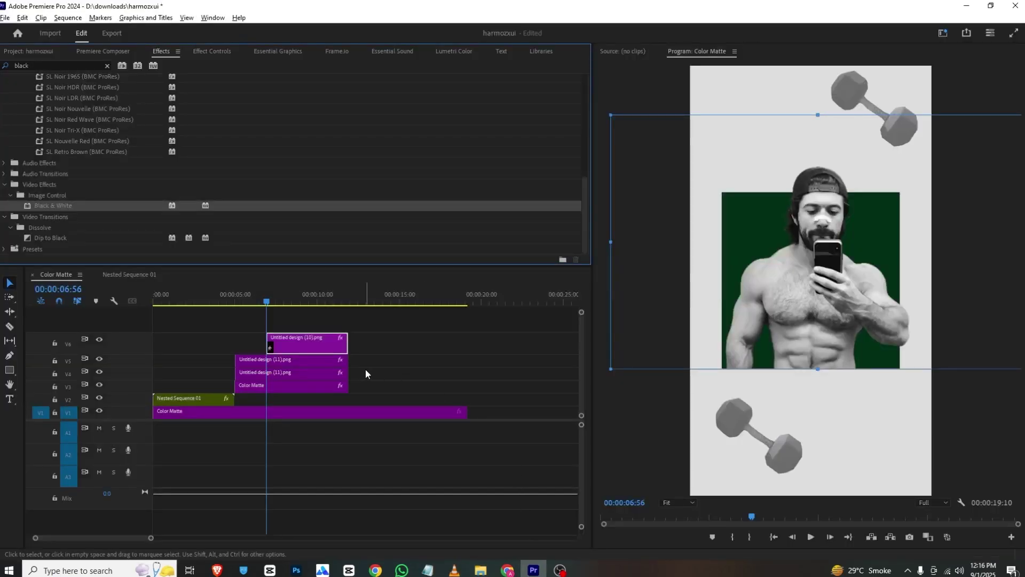
- Shorten the photo clip on track V6 by cutting it at 00:00:08:16 and deleting the remainder
drag(259, 294, 286, 299)
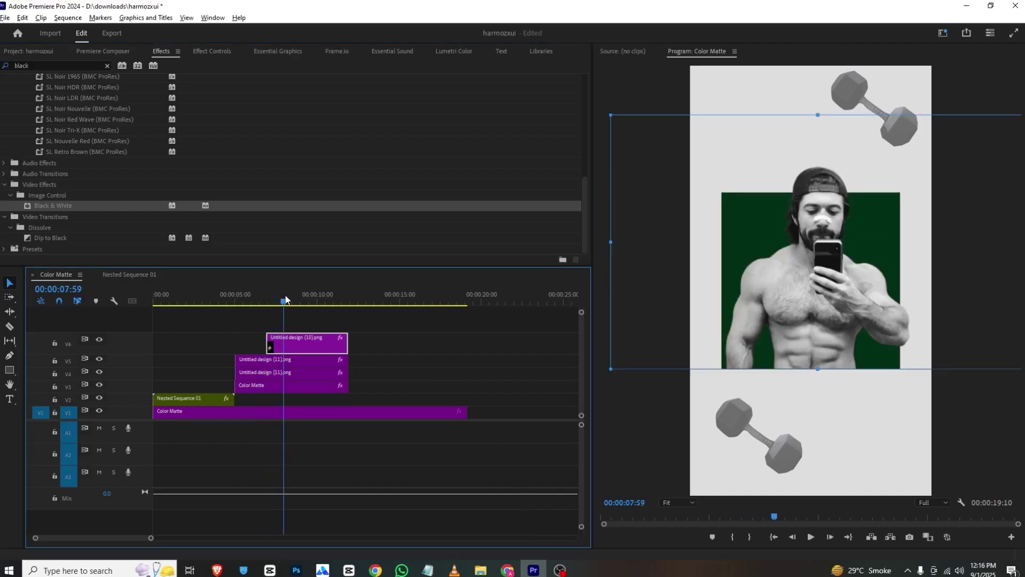
drag(347, 341, 287, 343)
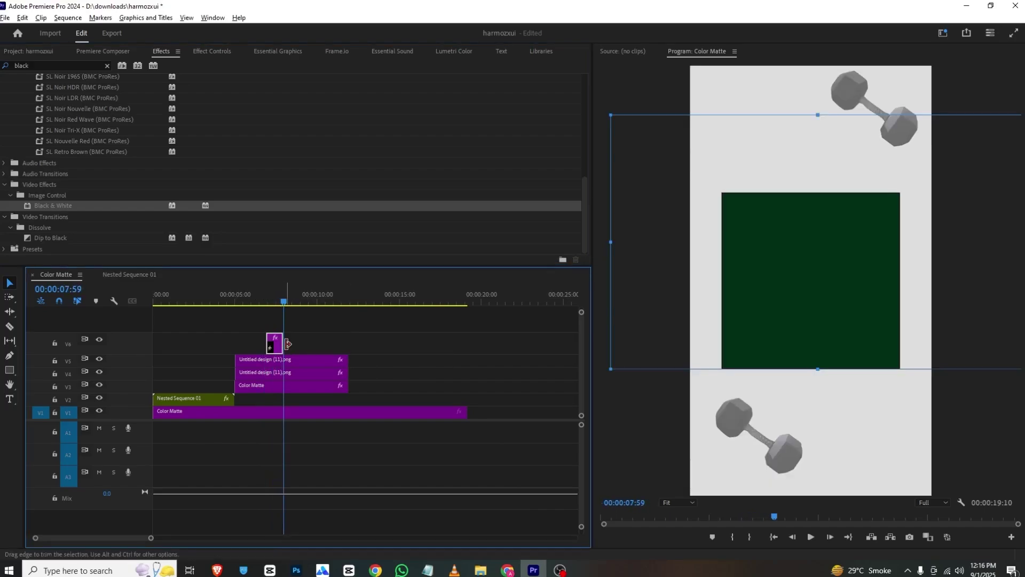
click(283, 322)
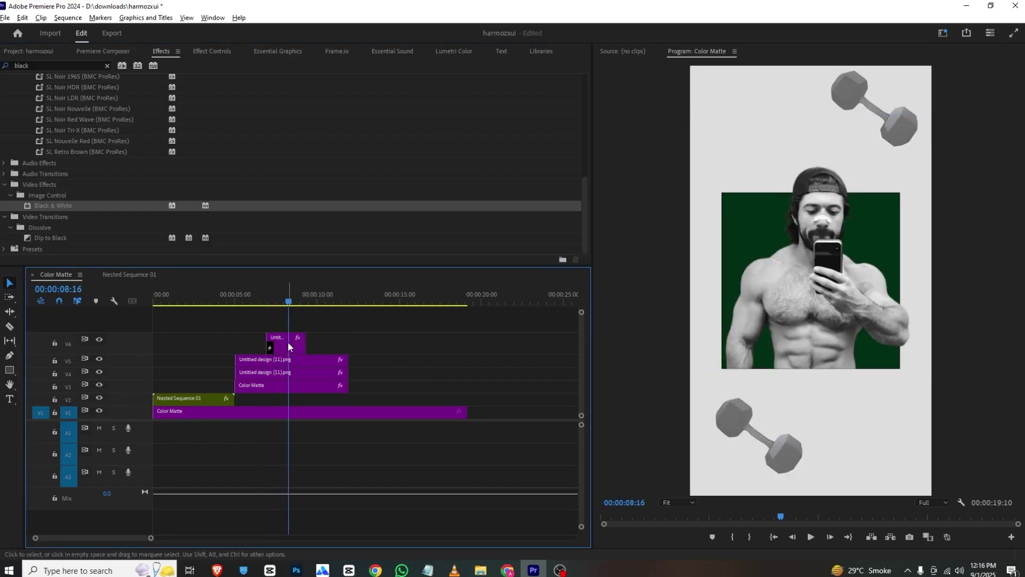
key(c)
click(289, 342)
key(v)
click(295, 347)
key(Delete)
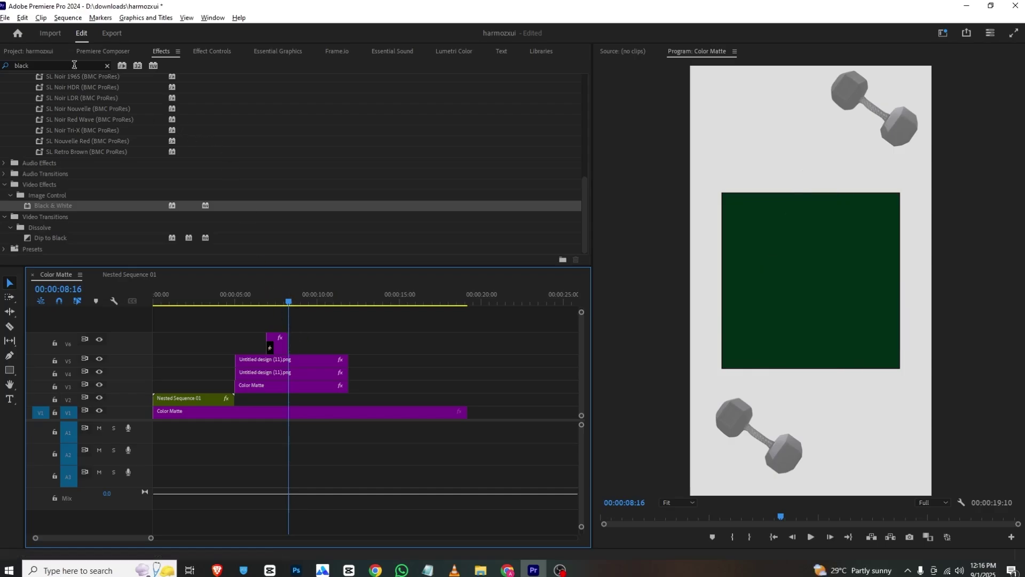
- Place Untitled design (9).png on track V7 above the first photo, cut it at 00:00:08:16 and delete the remainder
click(45, 50)
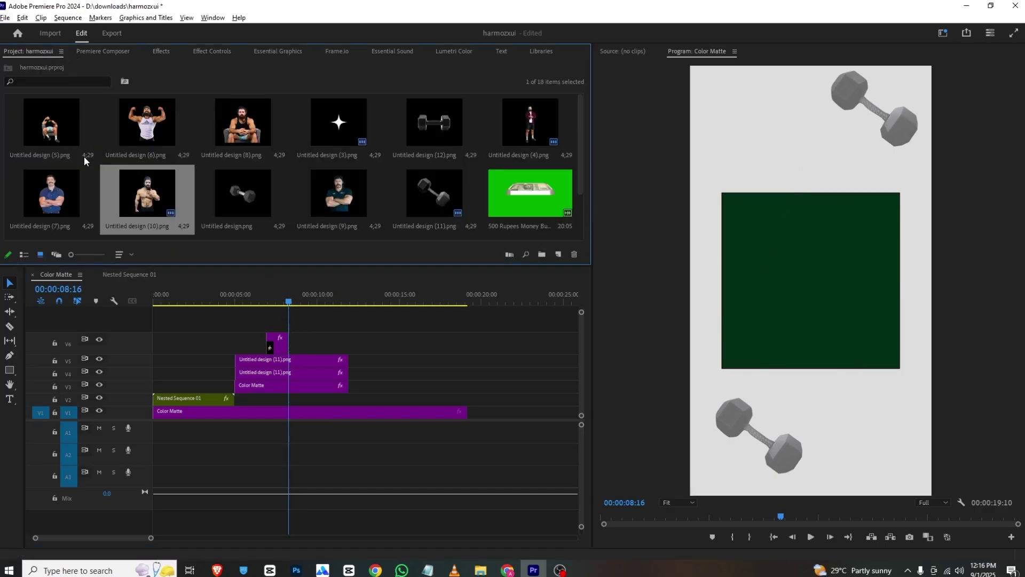
drag(339, 193, 294, 323)
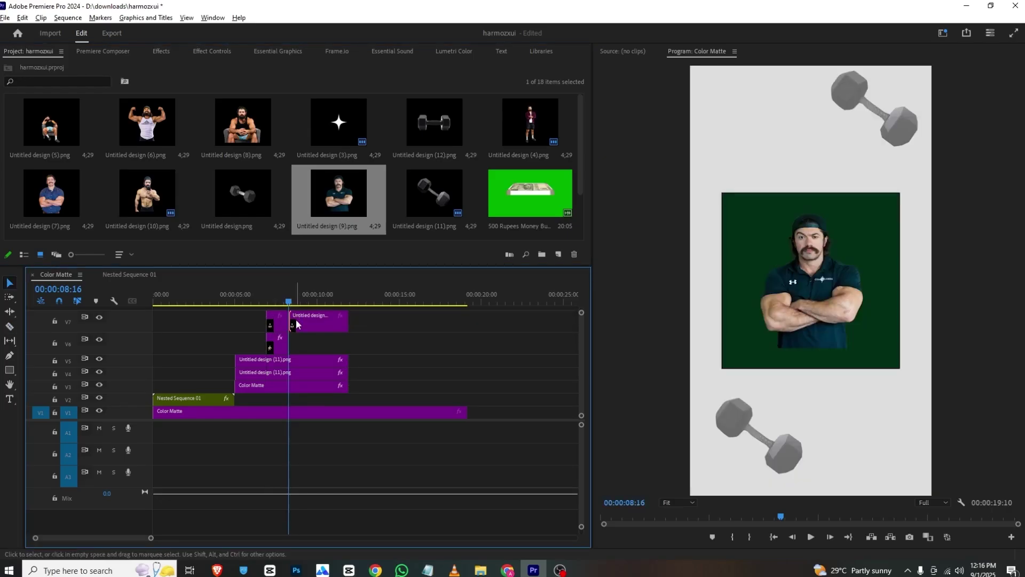
key(Delete)
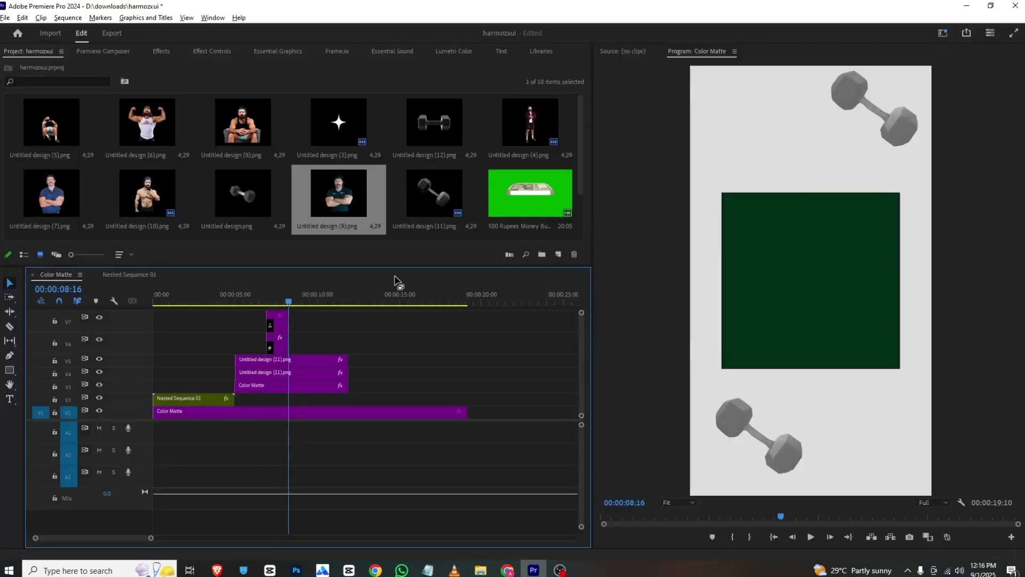
- Place the seated-man photo Untitled design (5).png on track V7, starting at 00:00:08:16
drag(49, 128, 303, 322)
click(299, 323)
click(209, 52)
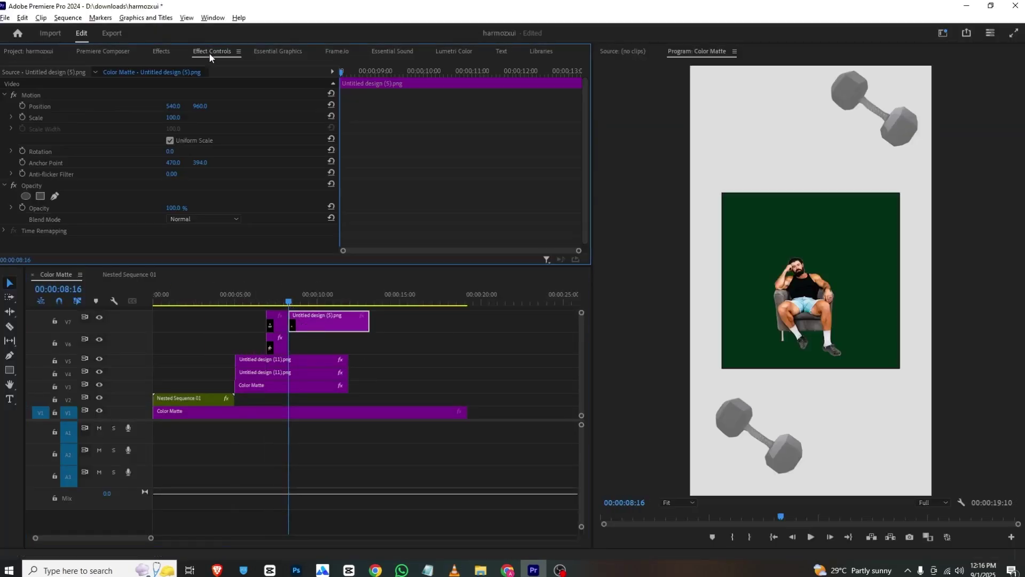
- Add the Crop effect to the Untitled design (5).png clip
click(160, 51)
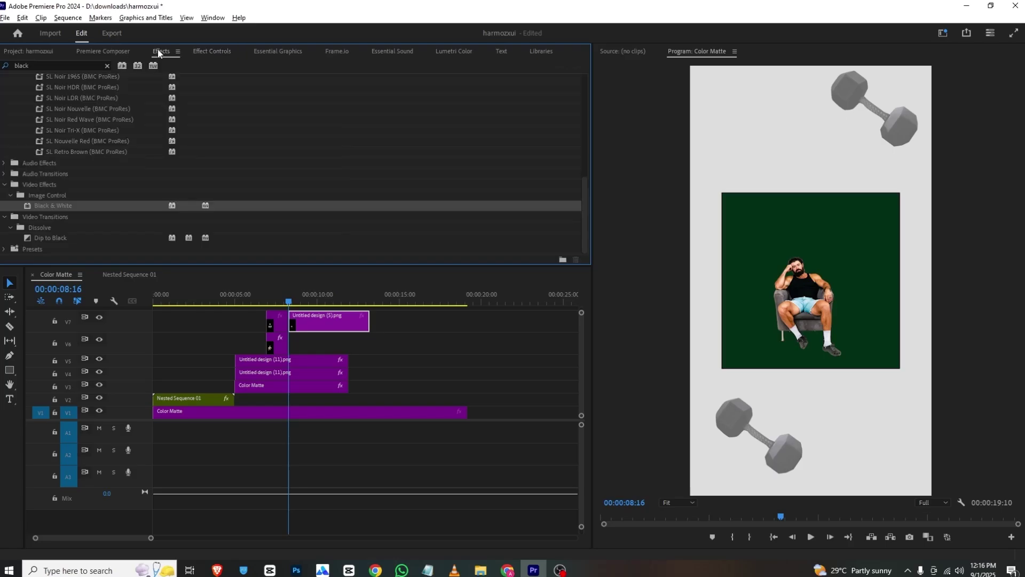
double_click(77, 66)
text(cr)
drag(38, 144, 322, 328)
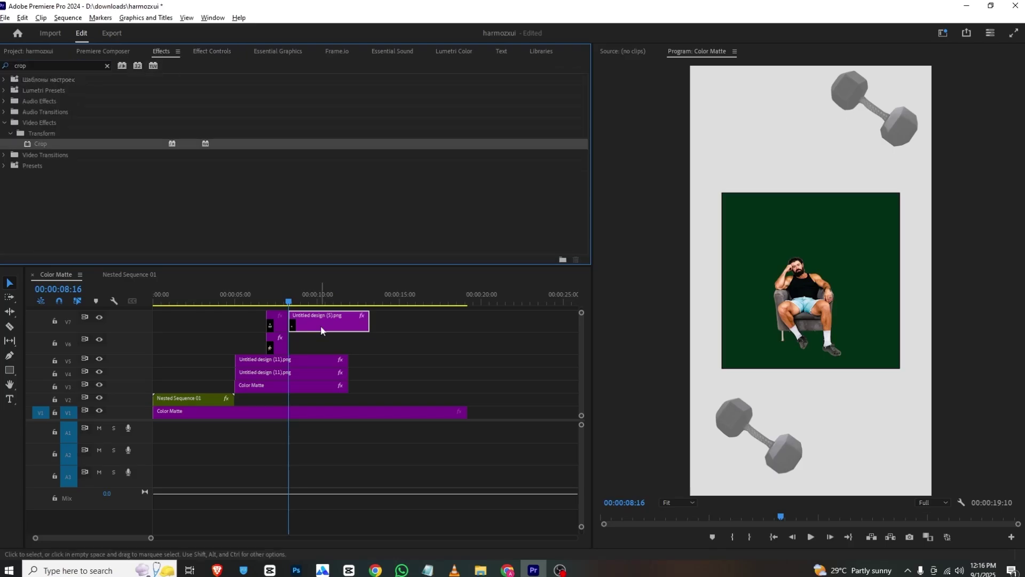
- Crop the seated-man photo Untitled design (5).png on all four sides, trimming its lower part below the knees
click(204, 53)
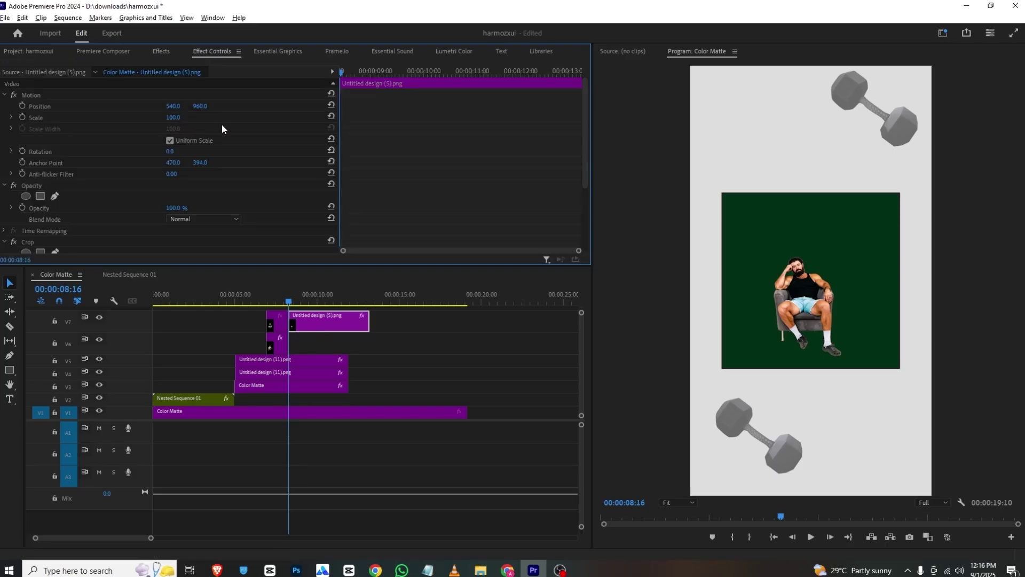
scroll(263, 135, down, 3)
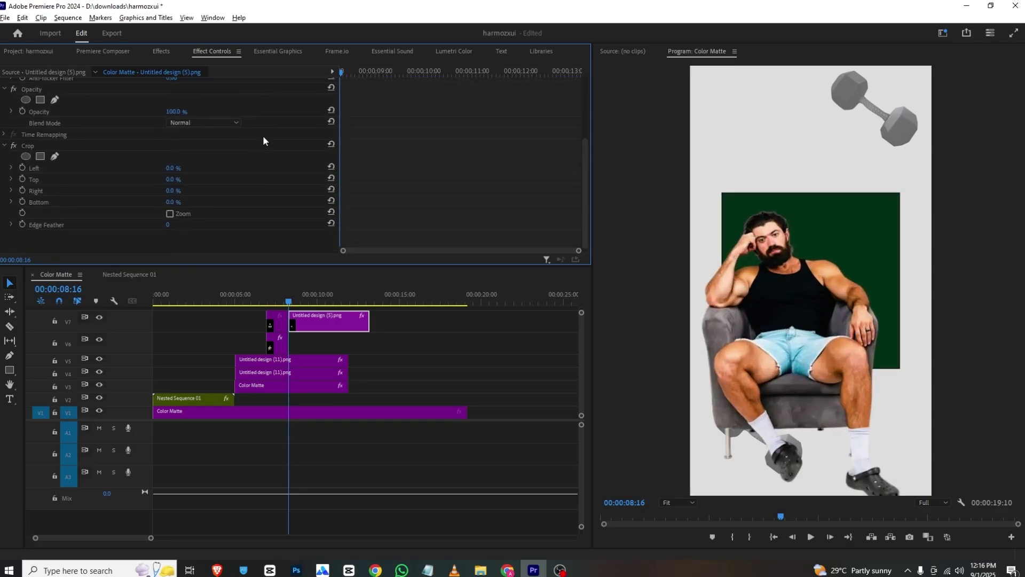
click(33, 147)
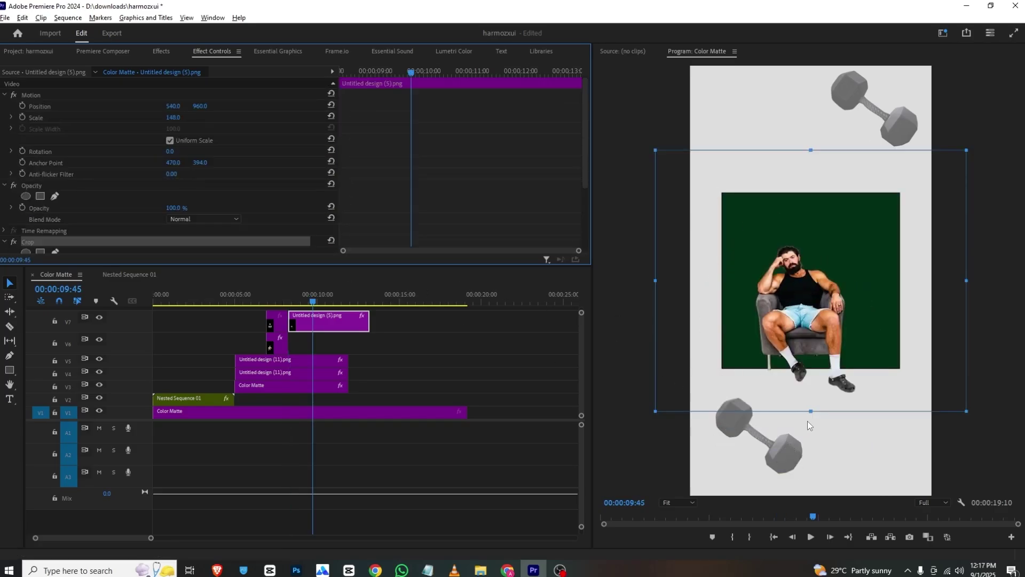
drag(811, 411, 811, 343)
drag(654, 243, 750, 253)
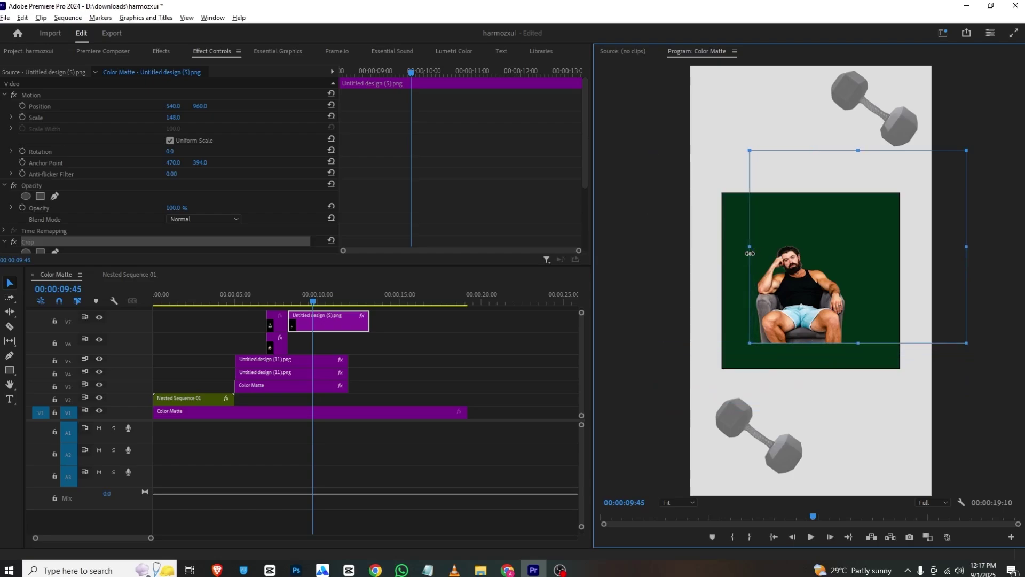
drag(967, 246, 860, 246)
drag(808, 149, 809, 216)
- Set the seated-man photo's scale to 269 and its position to 645, 845 so it fills the green square
drag(169, 118, 233, 118)
drag(778, 342, 807, 325)
key(ctrl+z)
mouse_move(178, 107)
mouse_down()
mouse_move(218, 107)
mouse_move(99, 106)
mouse_move(197, 109)
mouse_up()
- Move the seated-man clip to track V8 above the first photos, cut it at their end and delete the remainder
drag(581, 313, 581, 311)
drag(323, 339, 295, 324)
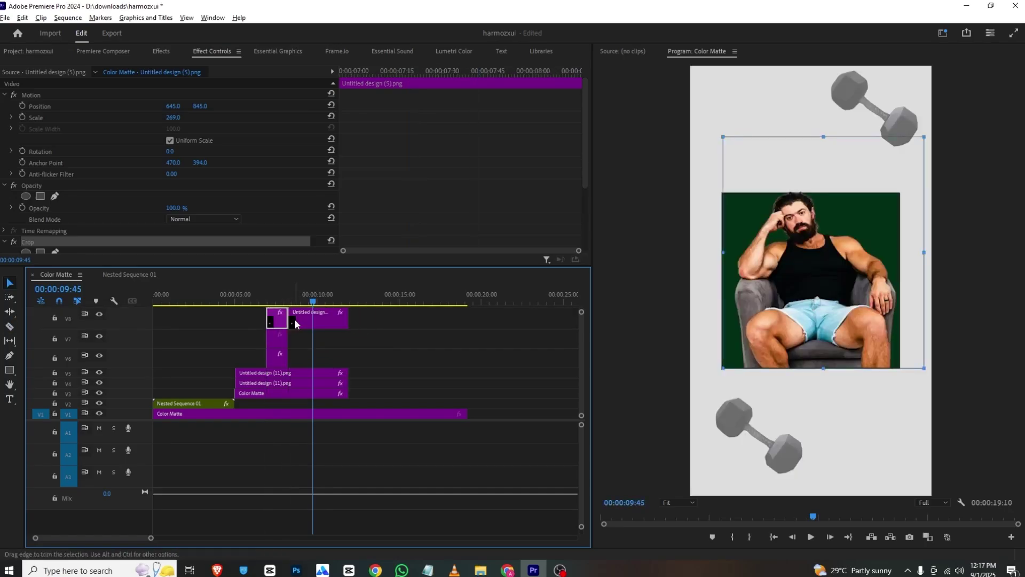
key(Delete)
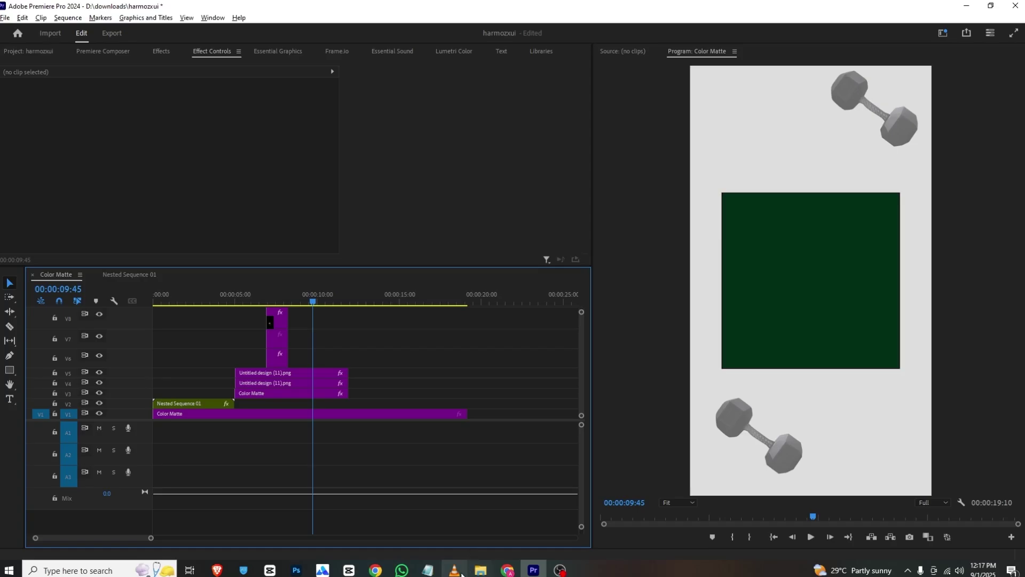
- Check the reference reel in VLC, then return to Premiere Pro and show the project's media
click(454, 571)
key(space)
key(space)
key(alt+Tab)
click(415, 385)
click(27, 51)
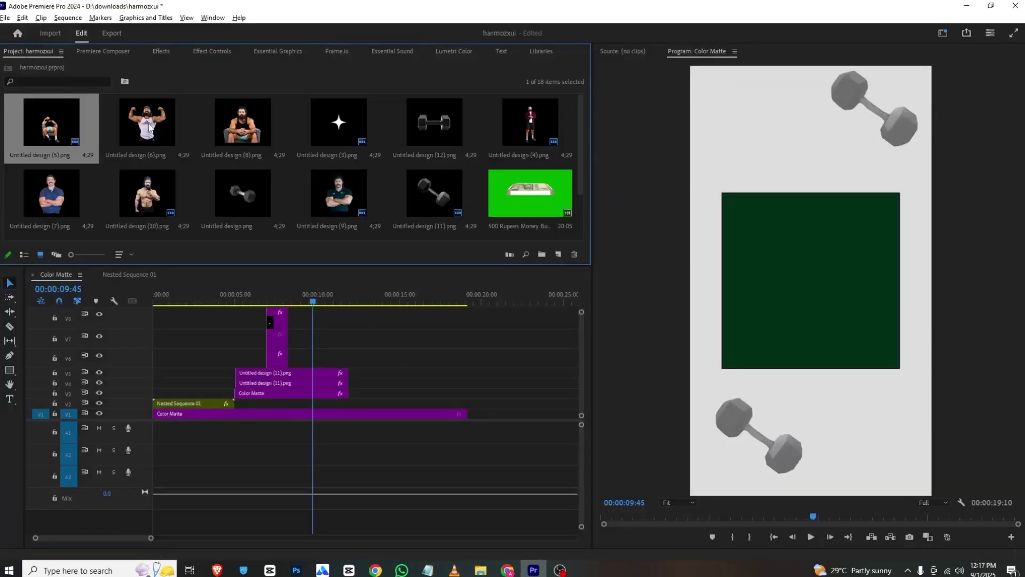
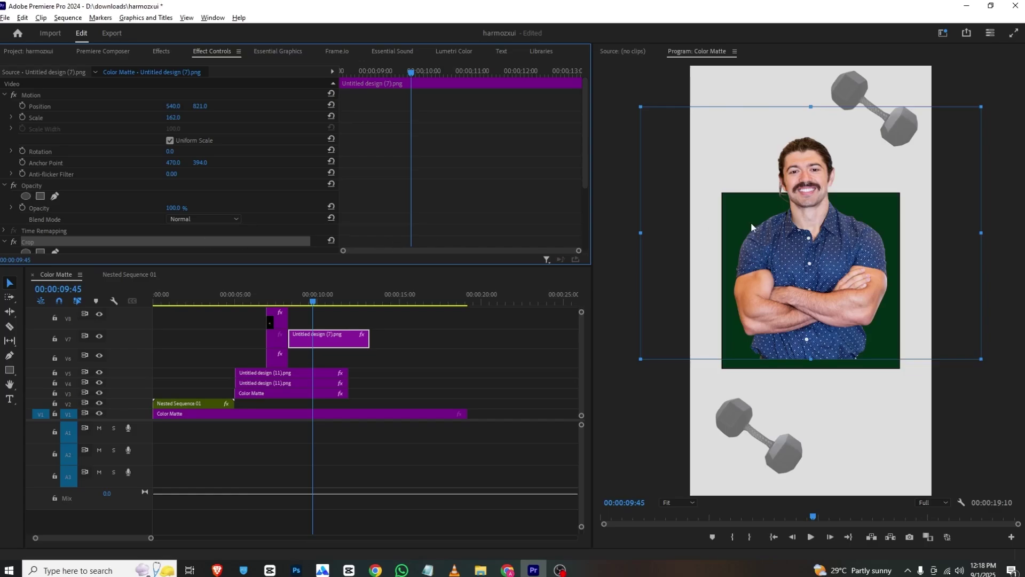
- Crop Untitled design (7).png to the green square's lower edge and set its position to 540, 931
drag(854, 217, 853, 225)
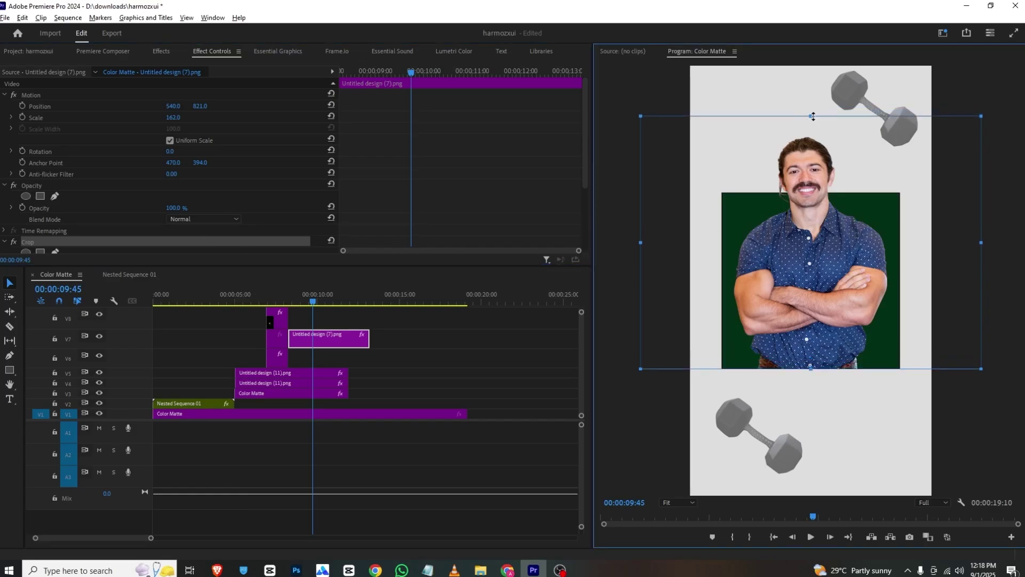
drag(813, 116, 812, 131)
drag(199, 106, 205, 106)
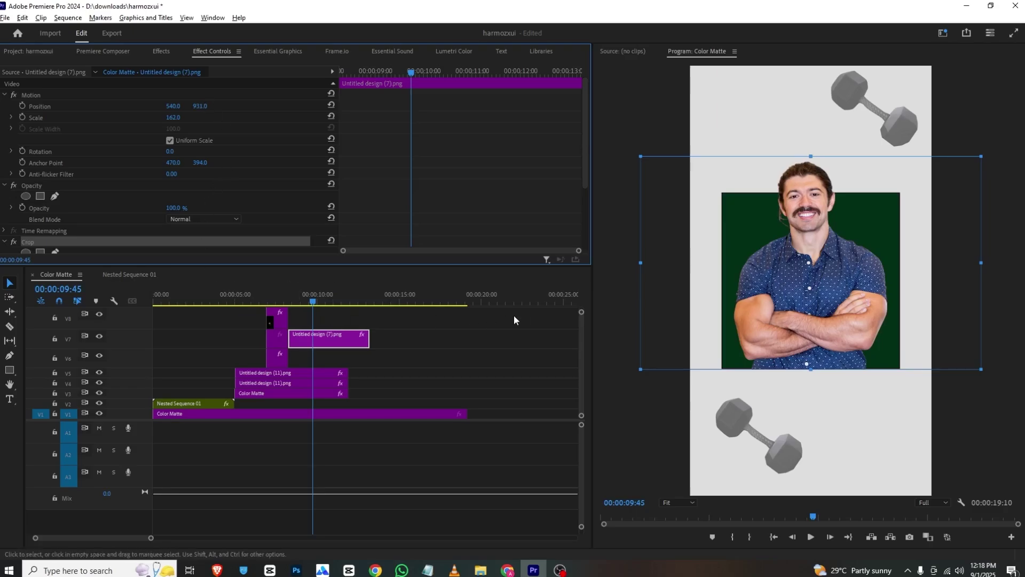
- Move the Untitled design (7).png clip to track V9 above the other photos, cut it at their end and delete the remainder
drag(582, 314, 583, 299)
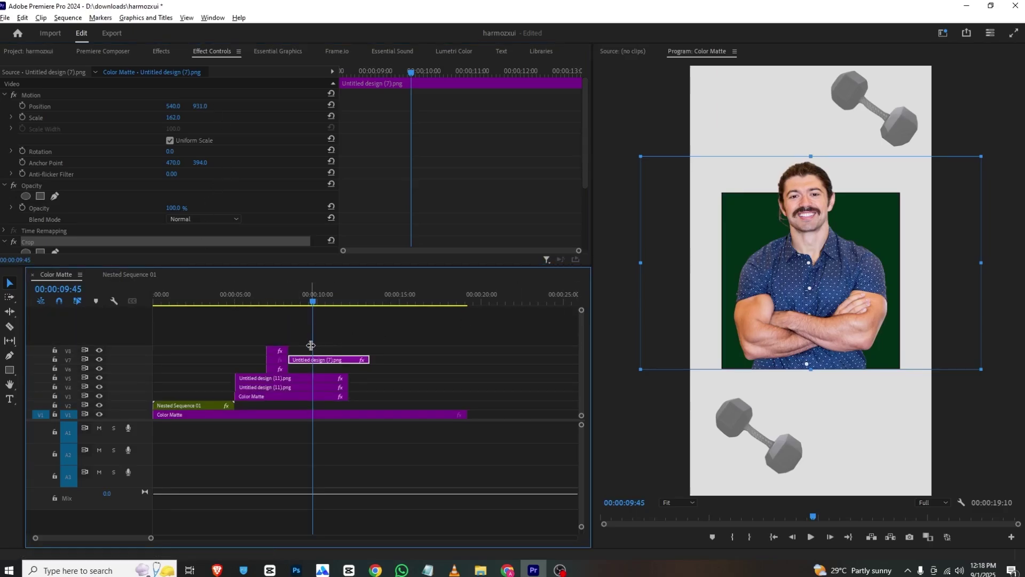
drag(317, 360, 293, 337)
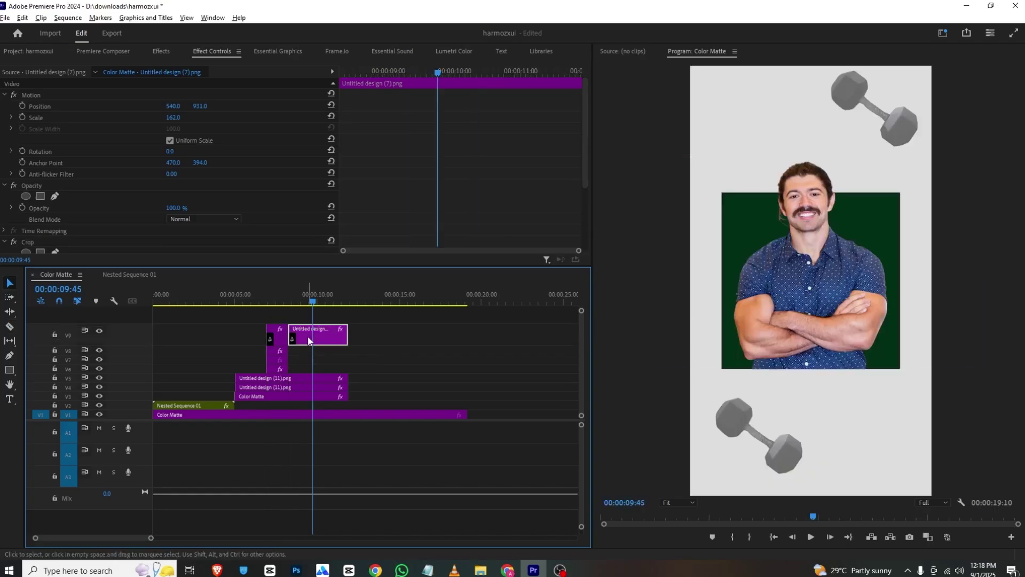
key(Delete)
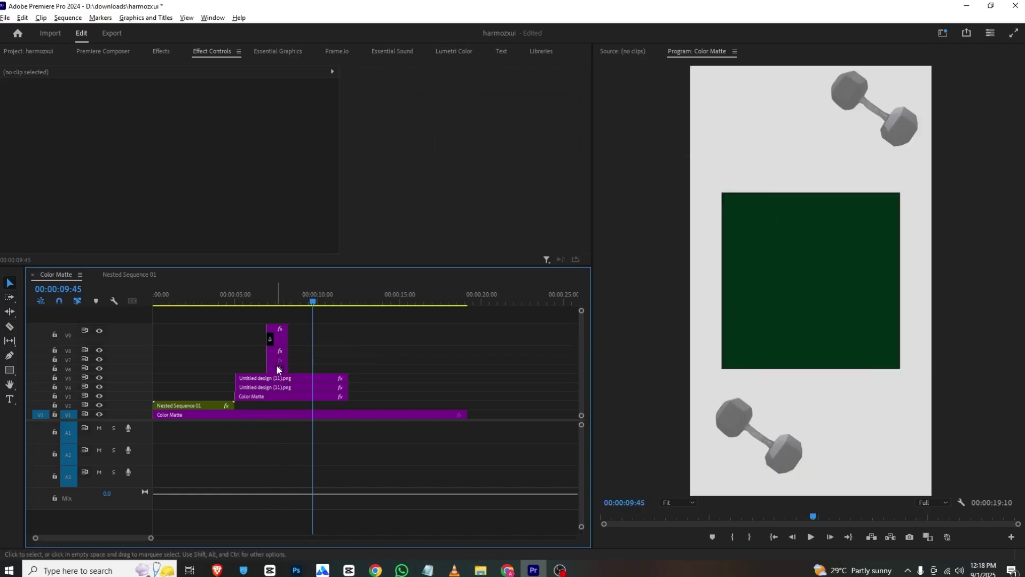
- Arrange the four photo clips back to back on track V6 and play the sequence from 00:00:06:43
drag(279, 370, 326, 358)
drag(275, 337, 344, 359)
drag(358, 350, 302, 368)
click(263, 303)
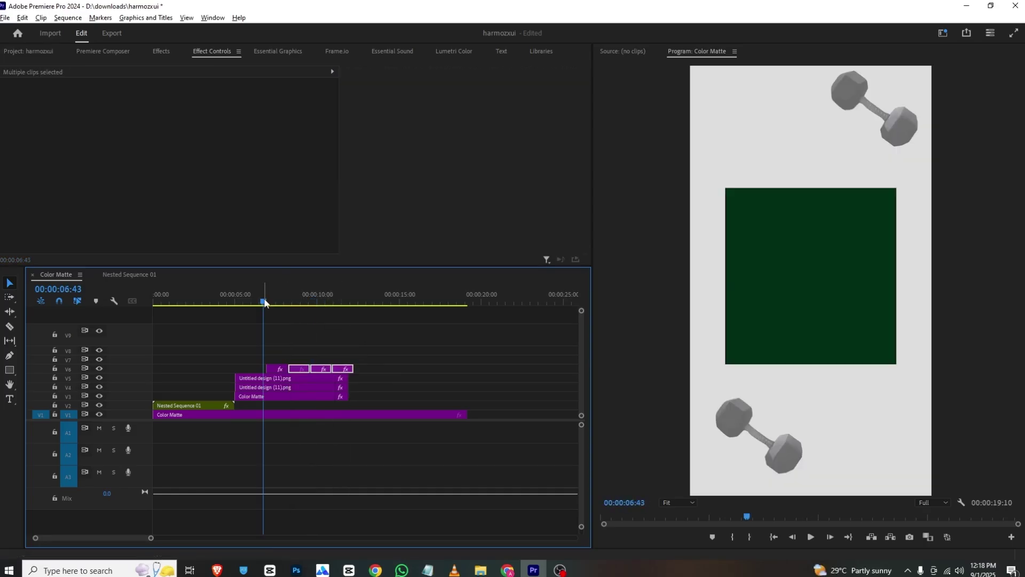
key(space)
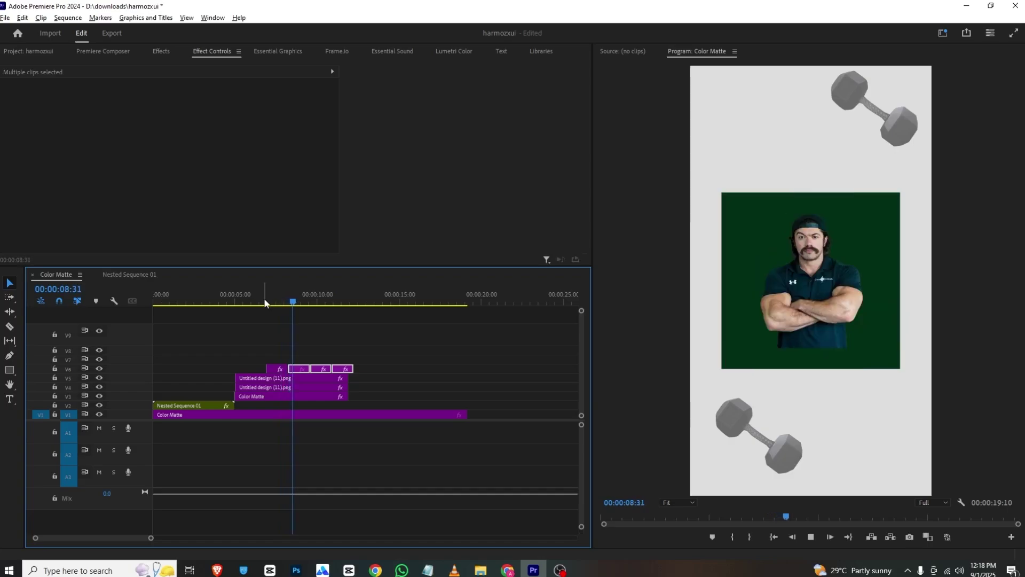
click(294, 303)
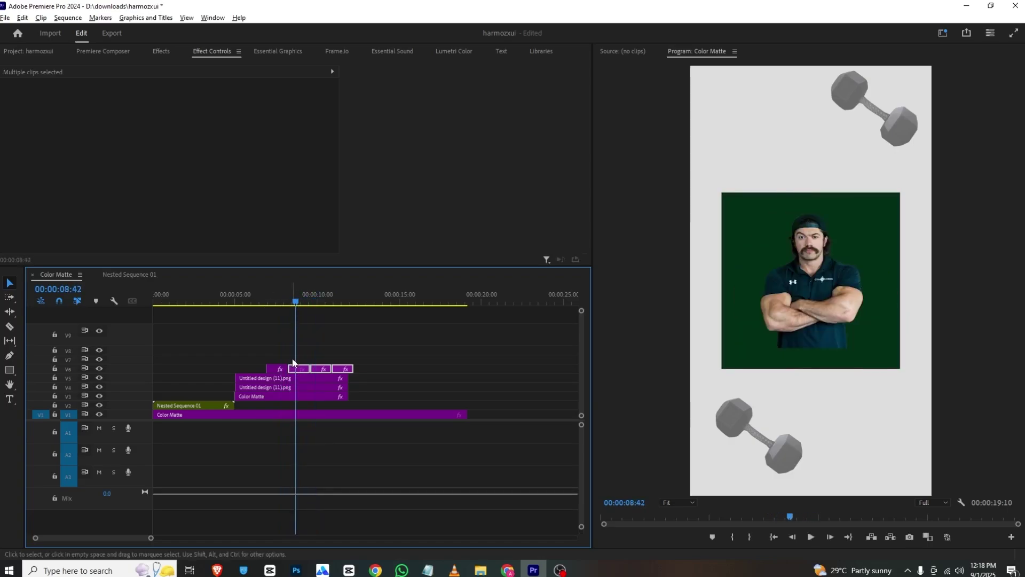
- Set Untitled design (9).png to scale 150 and position 540, 896, then preview the following photos
click(299, 369)
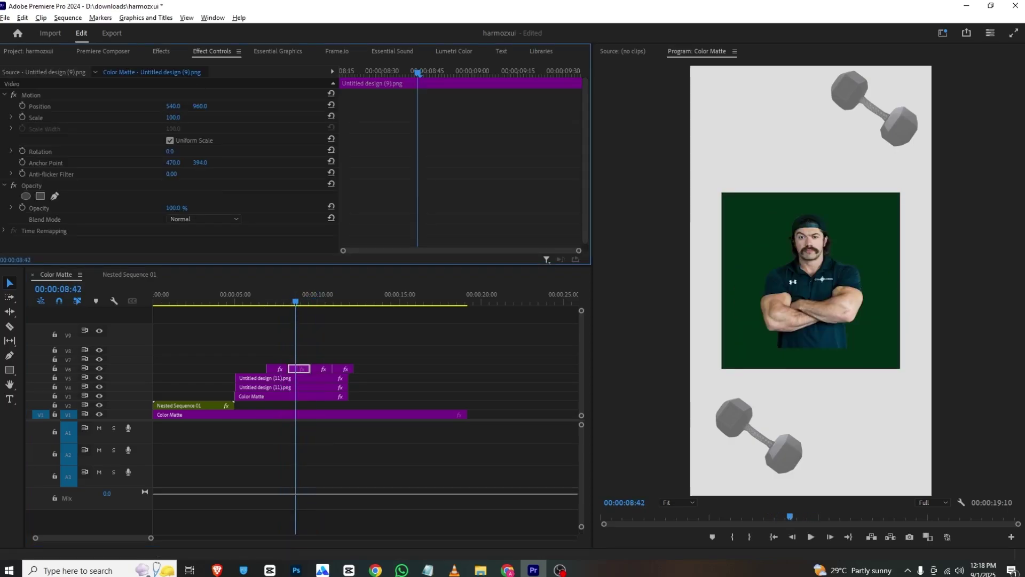
mouse_move(173, 117)
mouse_down()
mouse_move(197, 116)
mouse_move(165, 106)
mouse_up()
drag(290, 306, 332, 309)
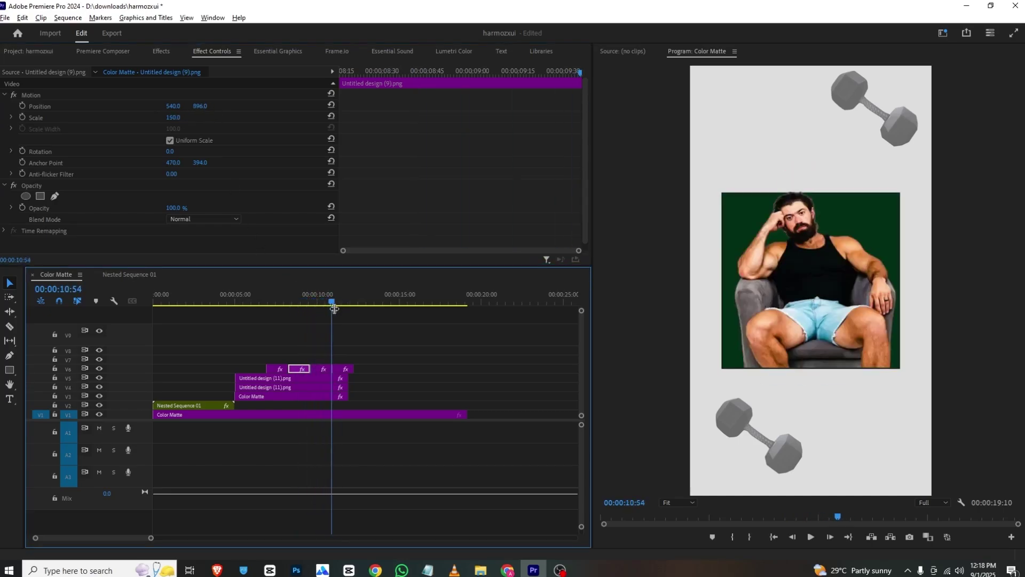
- Copy the Black & White effect from Untitled design (10).png to the other three photo clips on V6
click(278, 368)
scroll(109, 104, down, 3)
scroll(110, 109, down, 2)
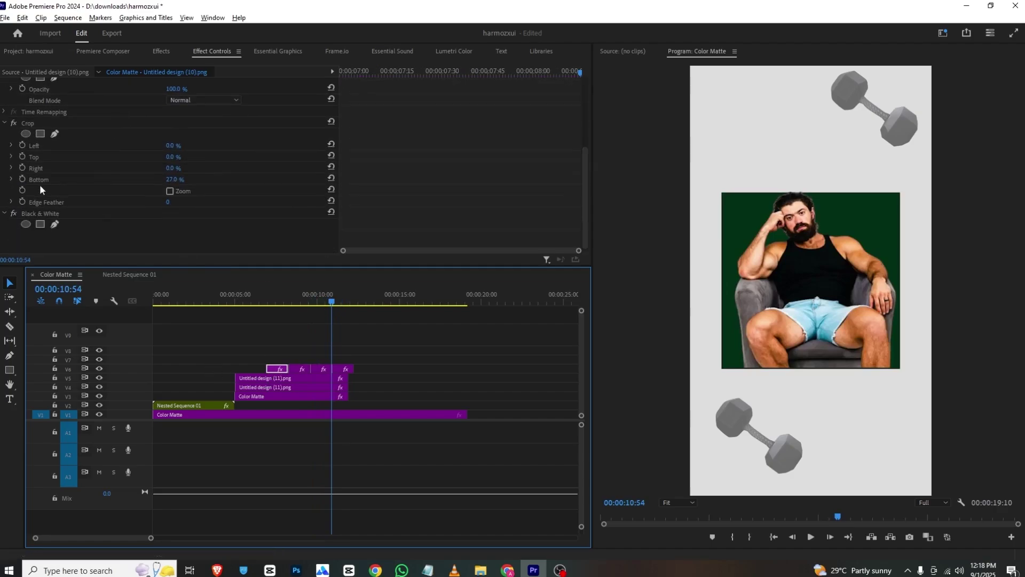
click(53, 215)
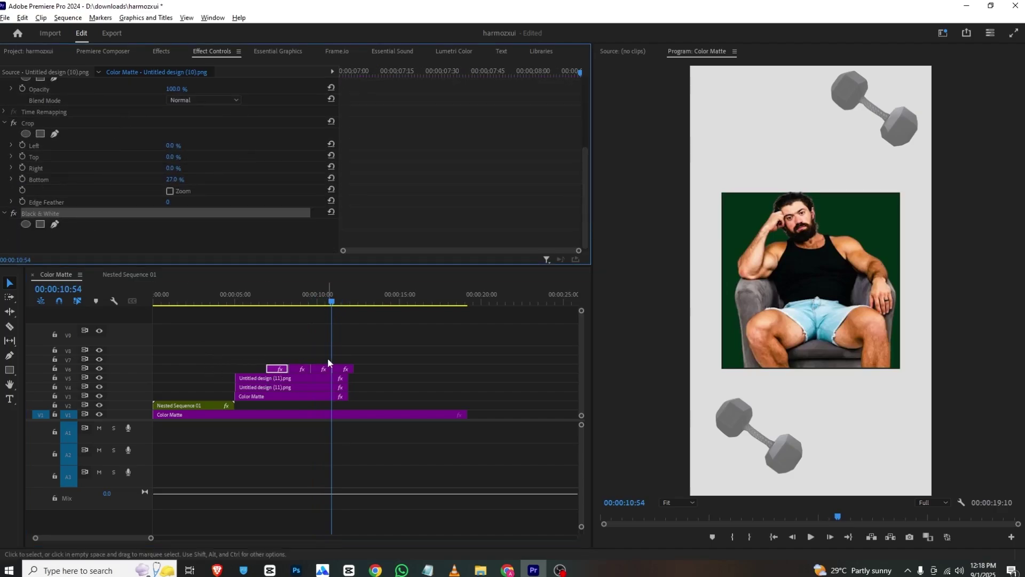
click(299, 368)
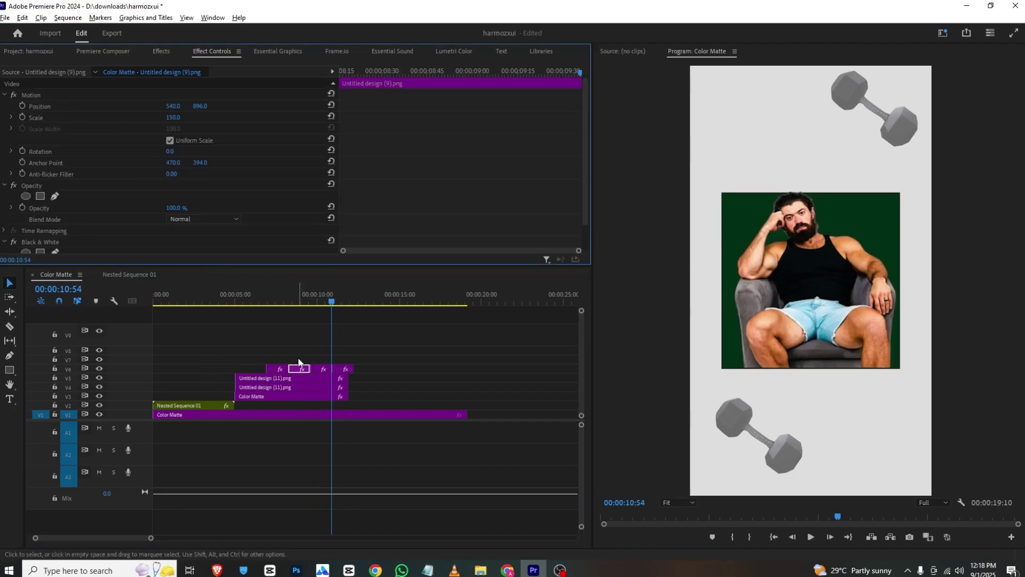
click(324, 369)
click(342, 369)
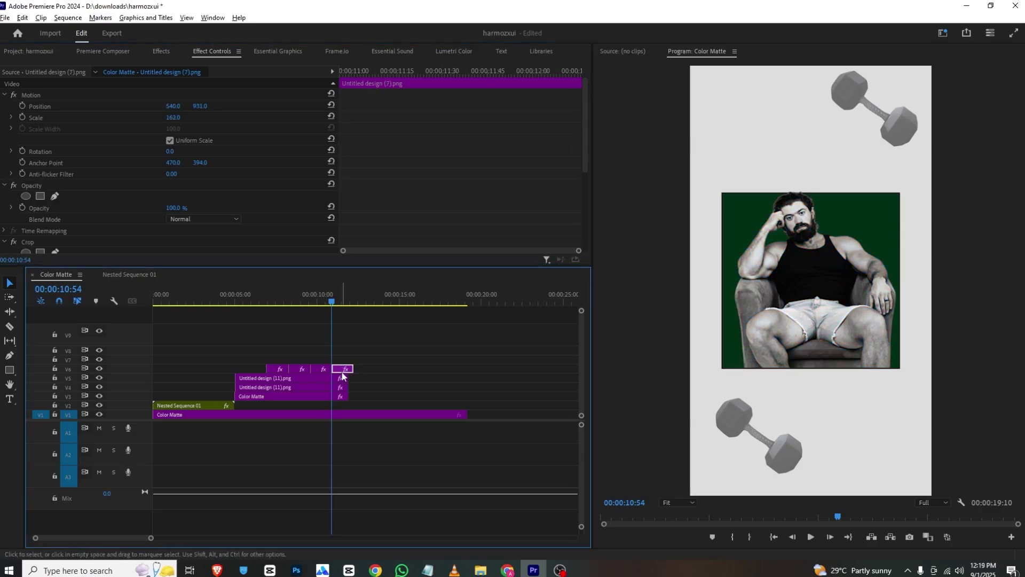
click(311, 297)
mouse_move(317, 294)
mouse_down()
mouse_move(352, 277)
mouse_move(303, 285)
mouse_up()
- Shorten all four photo clips on V6 to about one second each and play them from 00:00:06:54
click(266, 297)
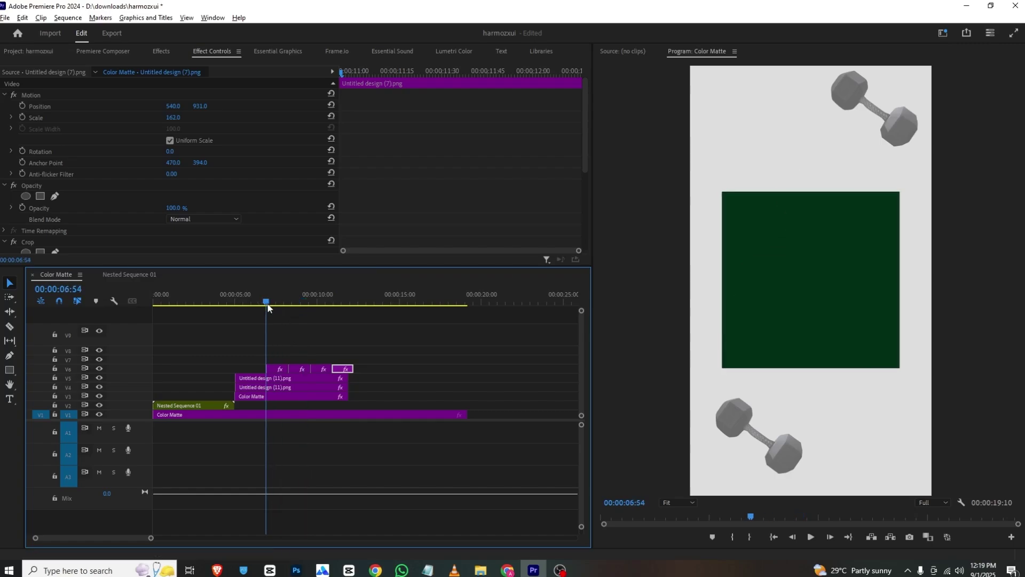
drag(252, 349, 352, 367)
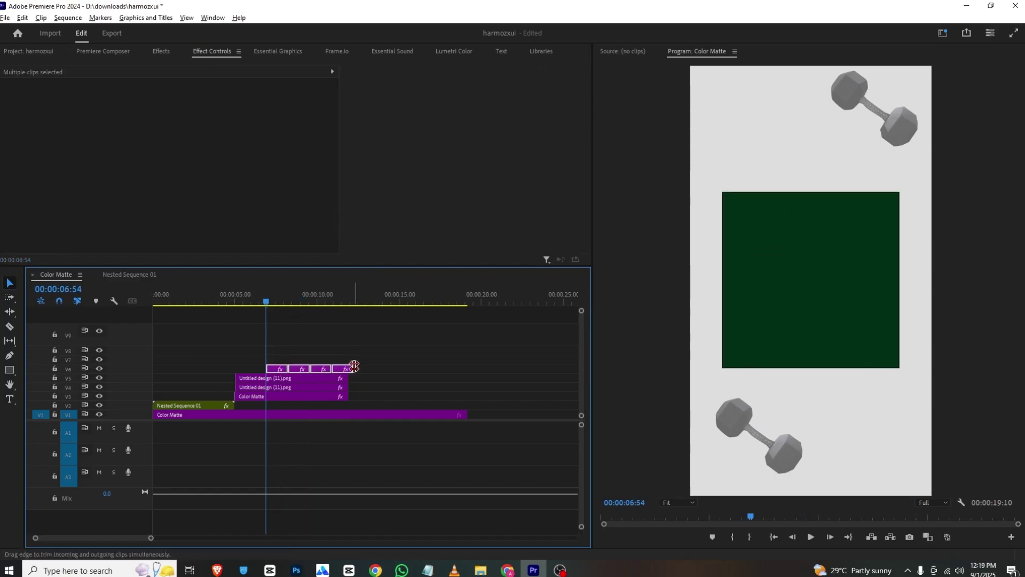
key(ctrl+r)
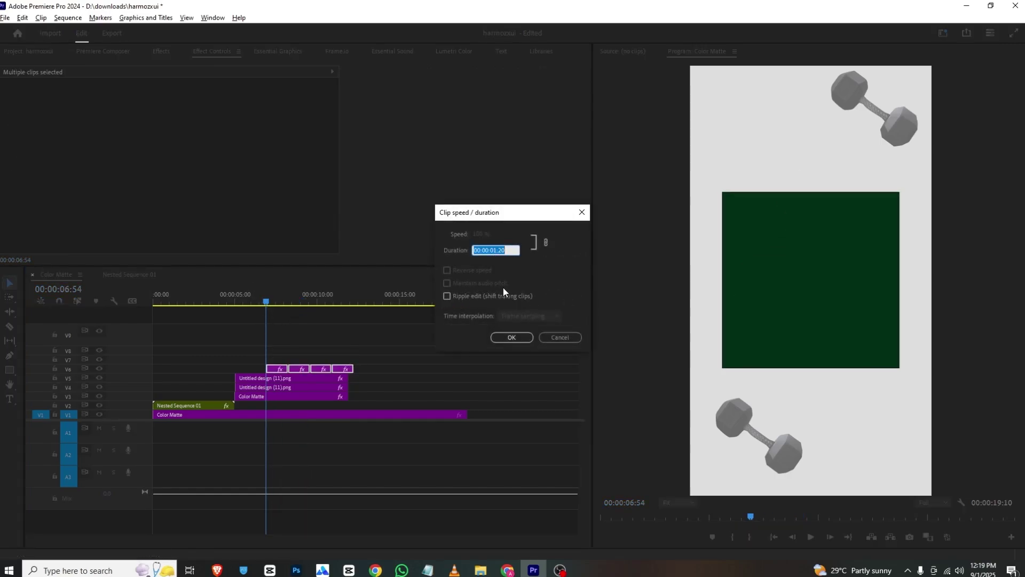
click(495, 250)
key(Return)
key(space)
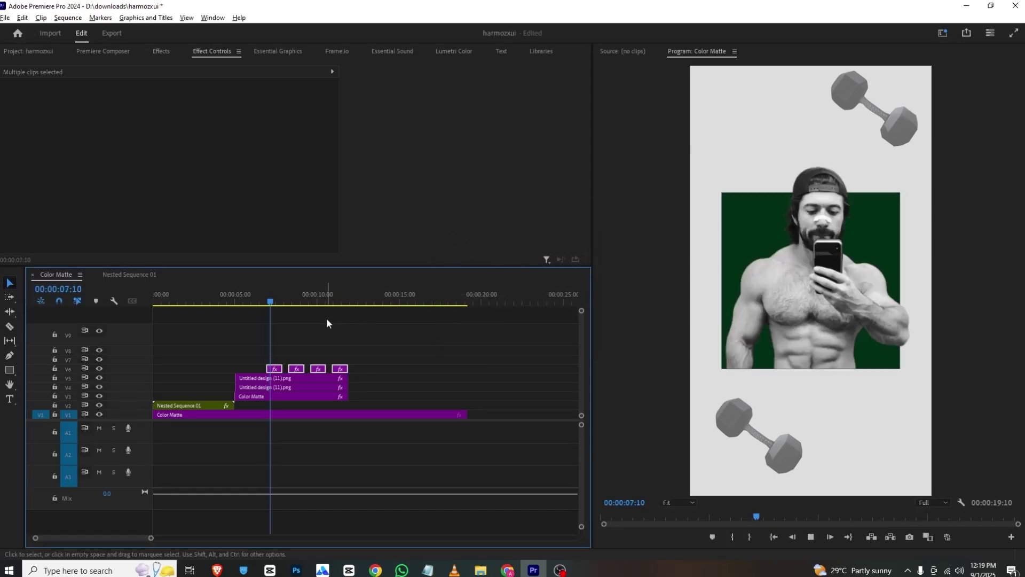
click(281, 354)
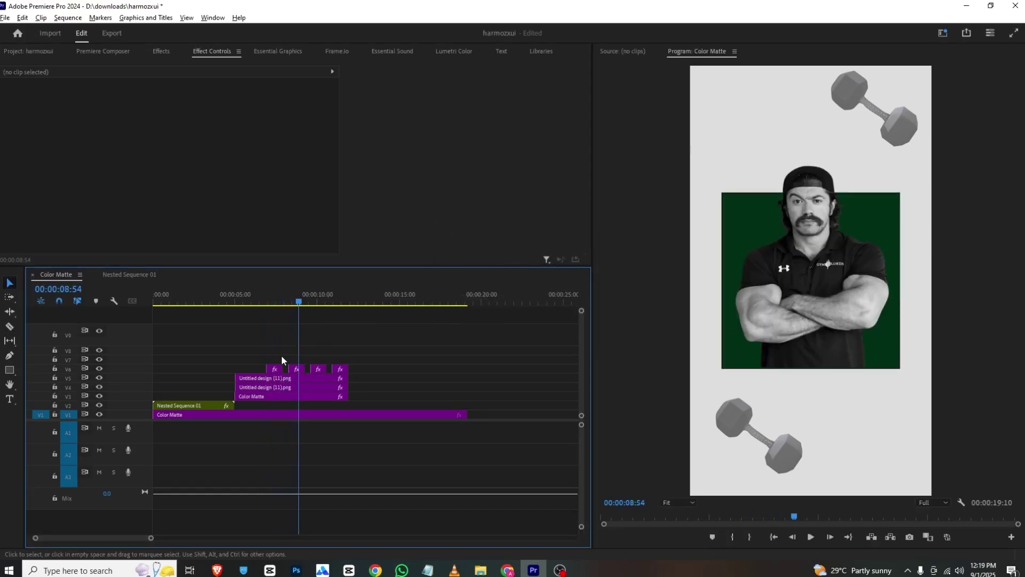
- Close the gaps between the shortened photo clips on V6 and play back the result
drag(296, 370, 291, 368)
mouse_move(320, 371)
mouse_down()
mouse_move(309, 371)
mouse_move(322, 369)
mouse_up()
click(253, 301)
key(space)
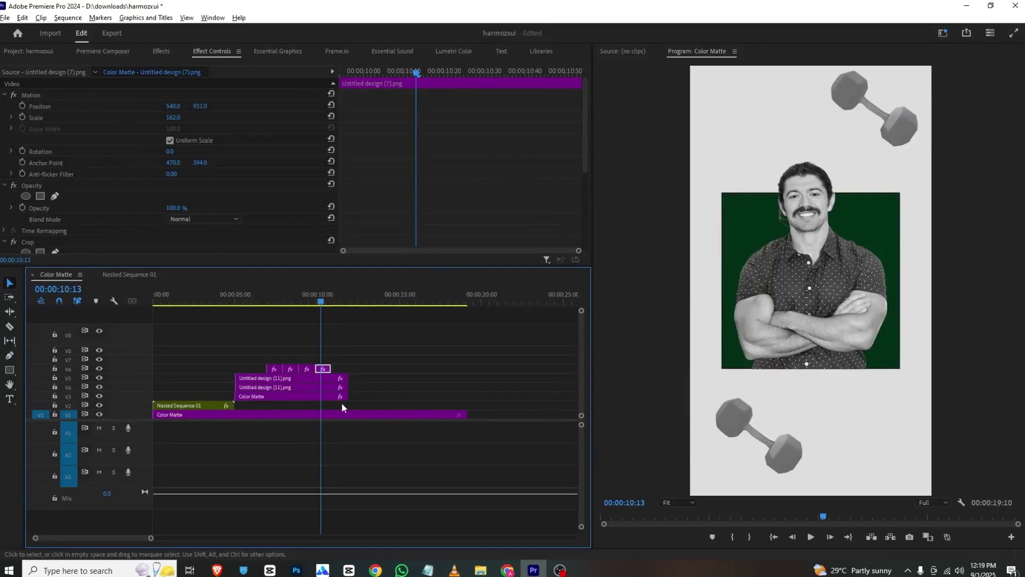
- Apply the Drop Shadow effect to the green Color Matte clip on track V3
click(292, 395)
click(151, 51)
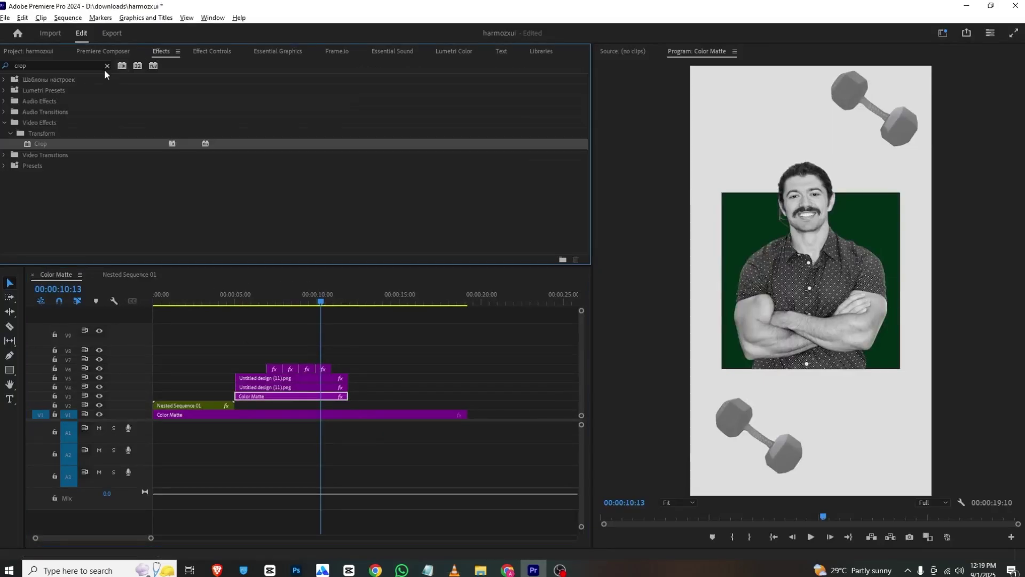
click(95, 67)
text(dro)
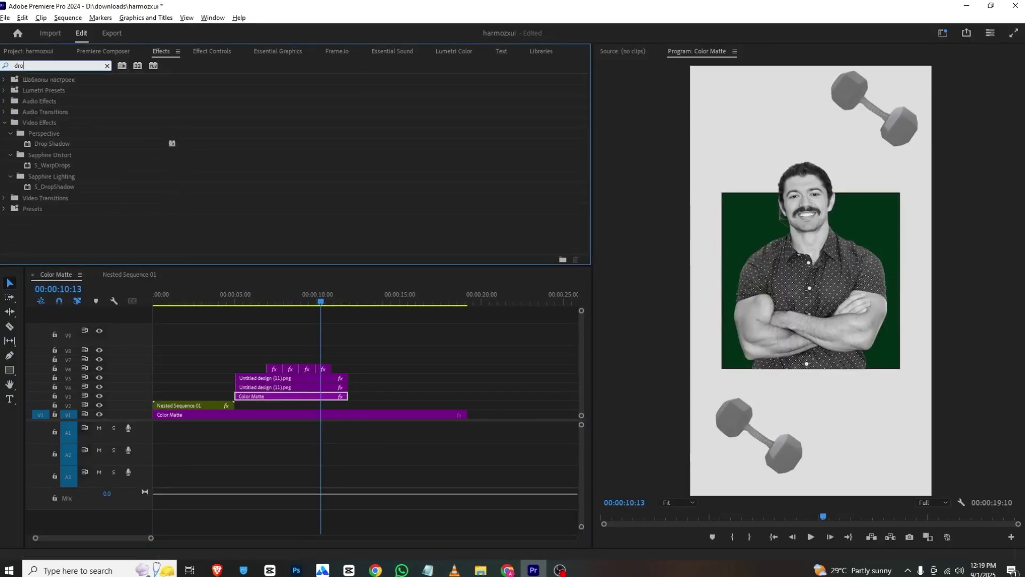
drag(49, 144, 322, 399)
- Set the green square's drop shadow to opacity 100%, direction 1x127.0°, distance 72 and softness 103
click(195, 51)
scroll(162, 181, down, 3)
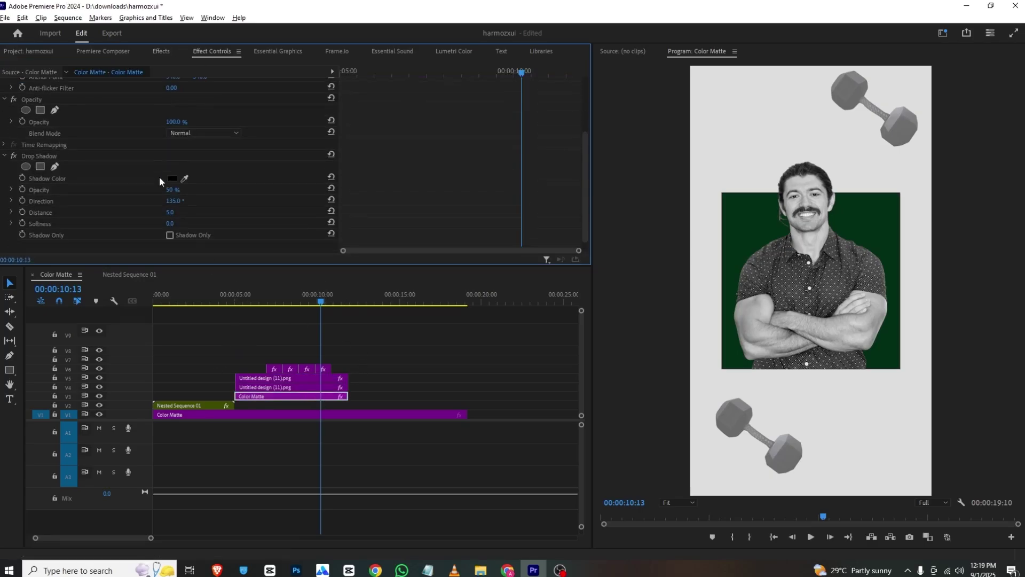
drag(167, 181, 357, 191)
drag(170, 202, 205, 213)
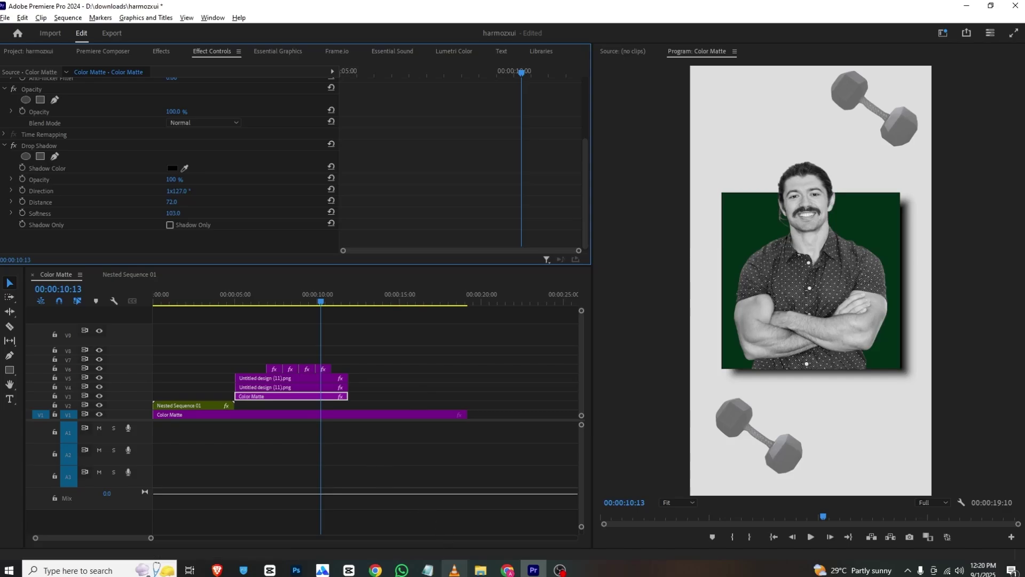
- Switch to VLC and review the seated-man "$100 MILLION" scene around 00:03 in the reference reel get.mp4
click(454, 570)
key(space)
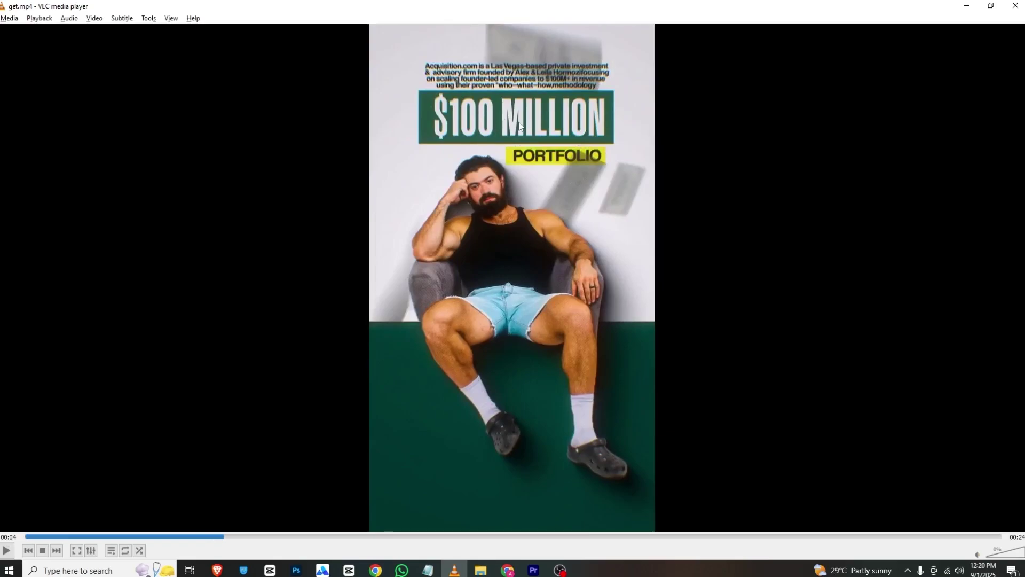
drag(224, 536, 181, 536)
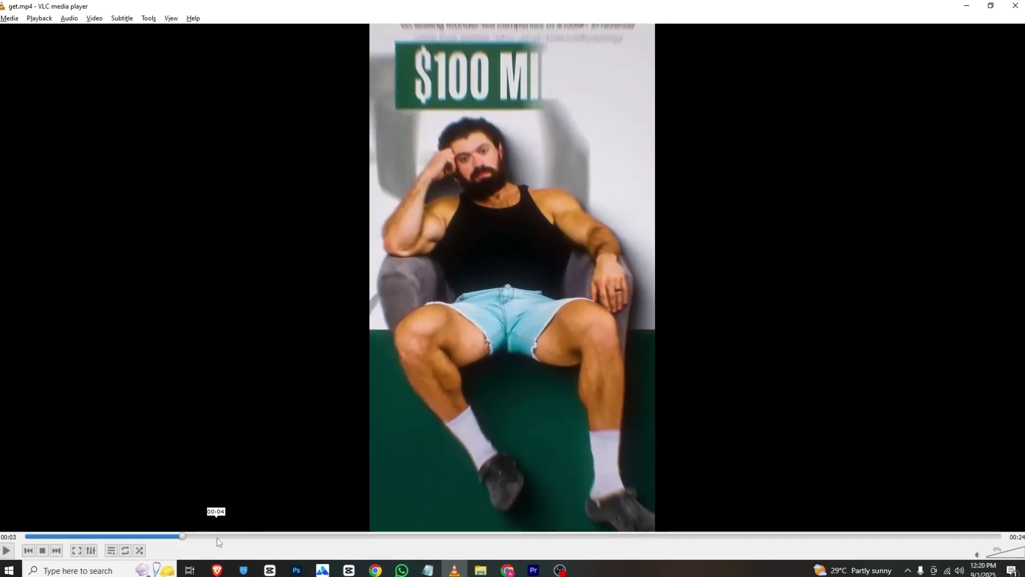
mouse_move(534, 570)
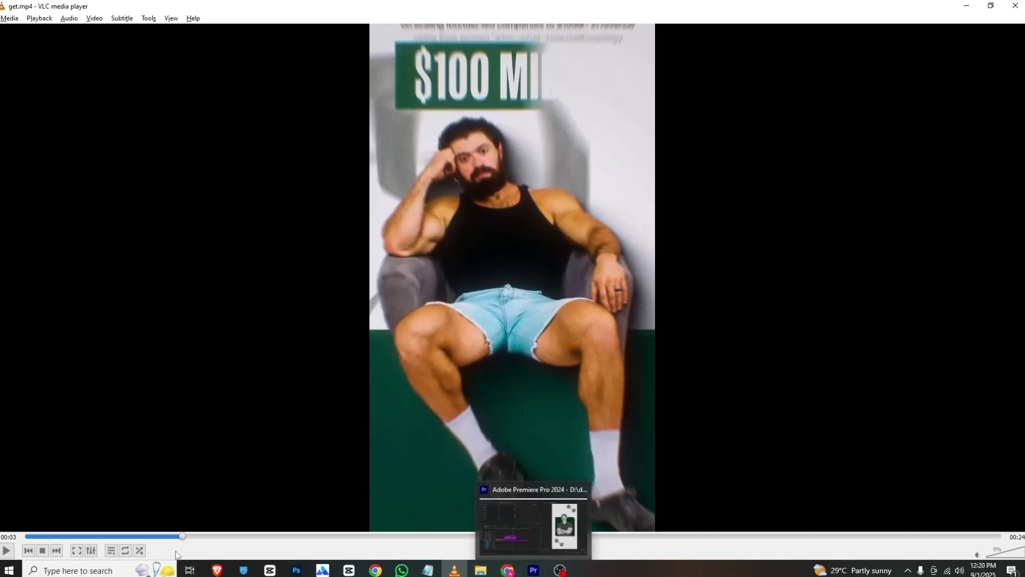
- Advance the reference reel to 00:04 to check the full "$100 MILLION" layout, and return to Premiere Pro
drag(180, 536, 199, 536)
click(525, 574)
click(530, 570)
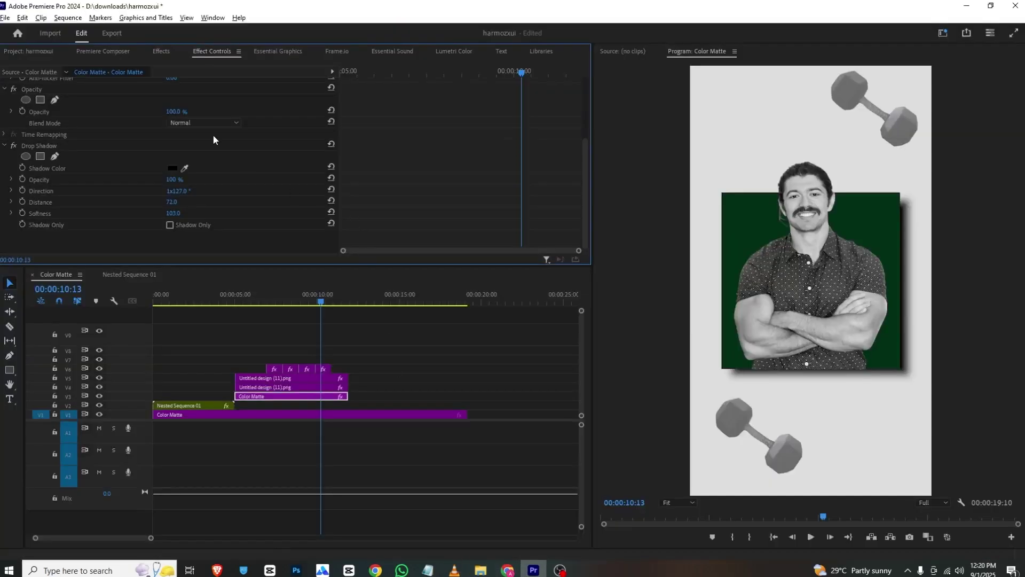
- Place the dark green Color Matte on V3 at 00:00:11:55 and set its vertical position to 1538
click(43, 51)
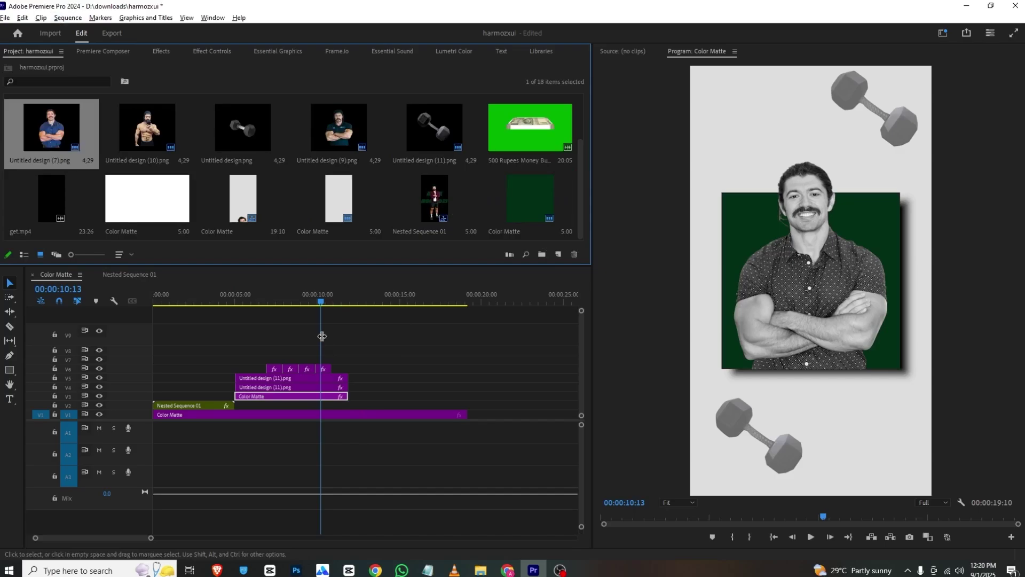
click(348, 301)
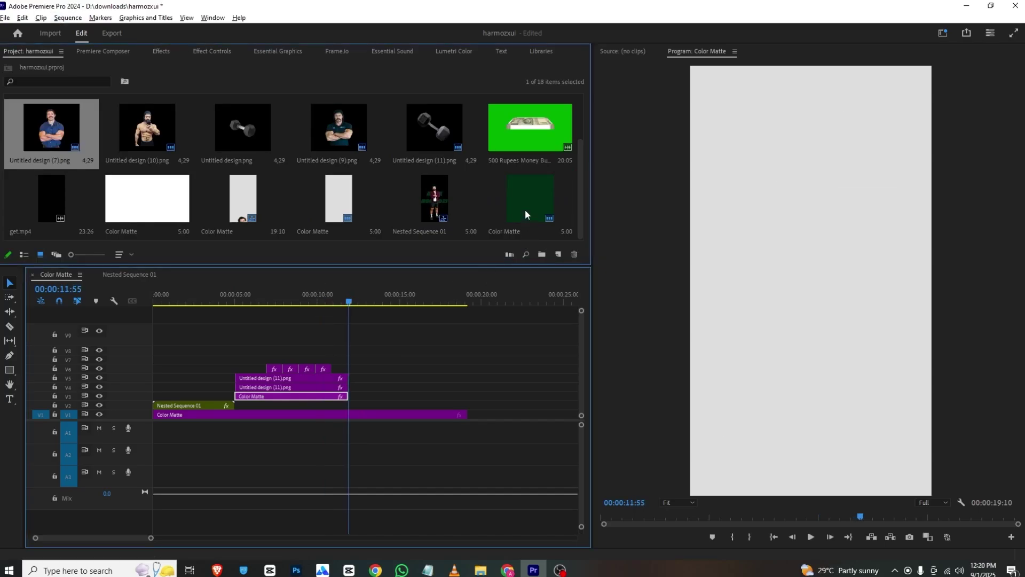
drag(528, 211, 360, 403)
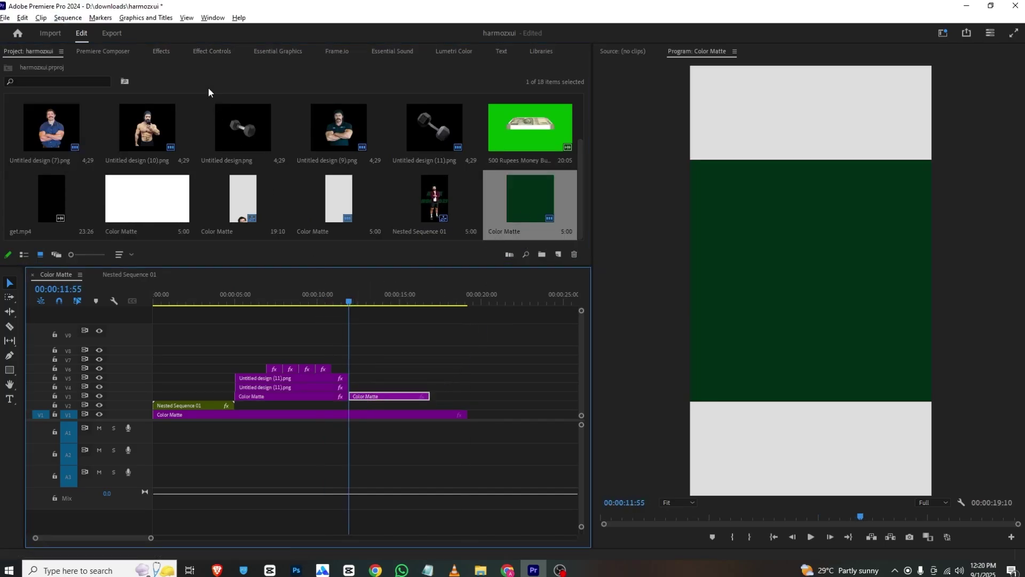
click(208, 50)
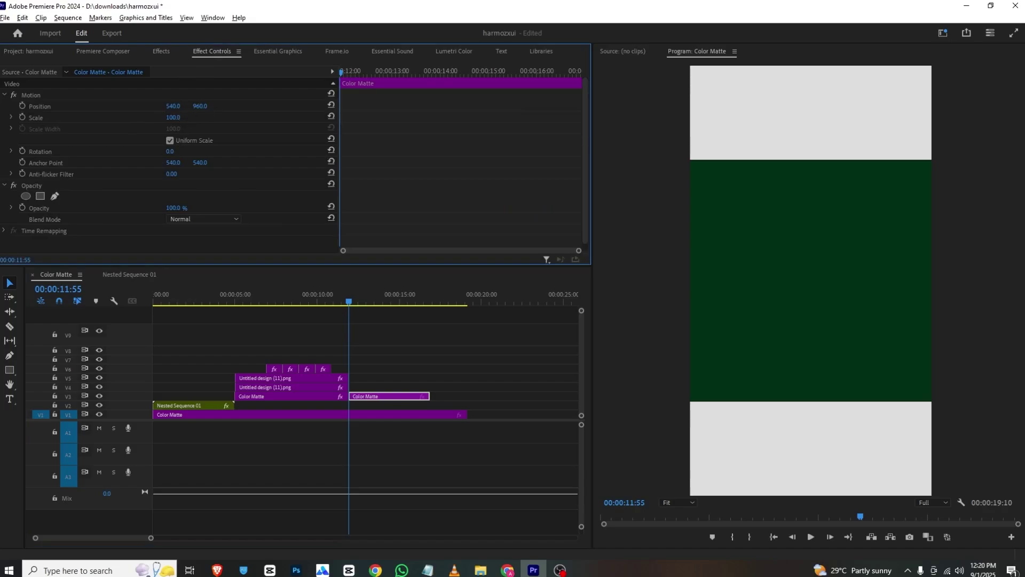
drag(199, 105, 508, 106)
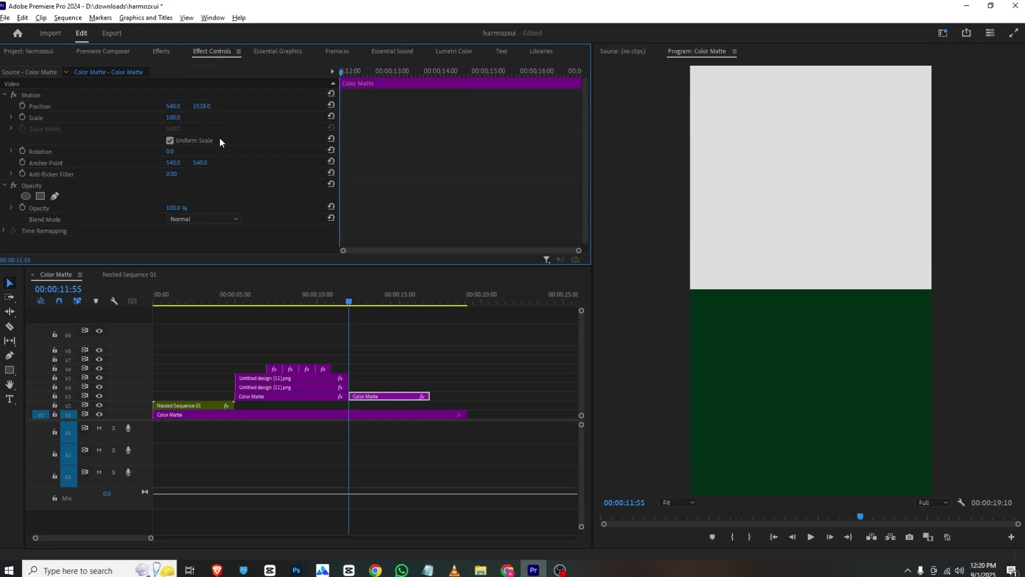
- Place Untitled design (5).png on V4 above the new green matte, with scale 331 and position 642, 779
click(41, 38)
click(43, 50)
click(81, 33)
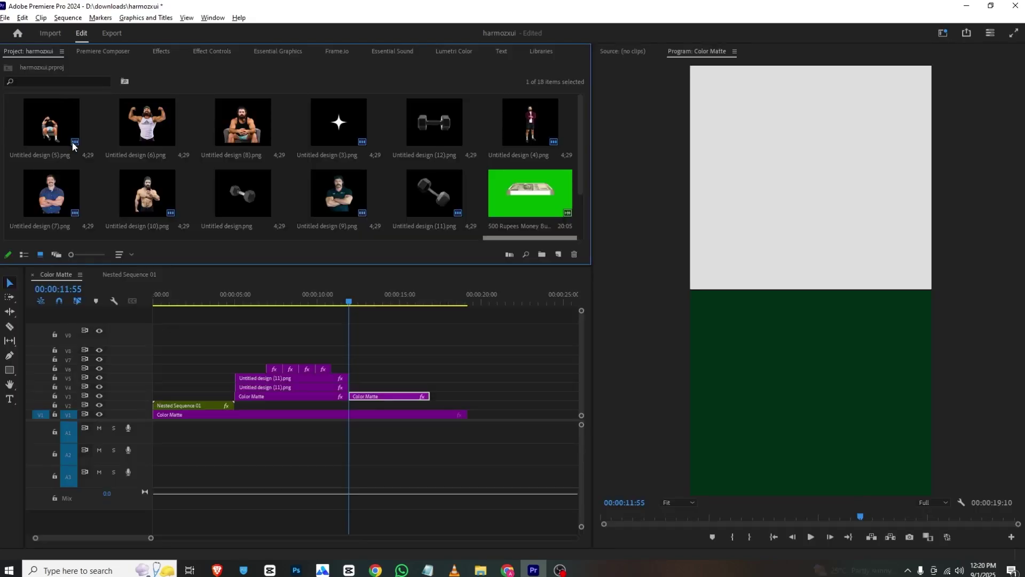
drag(73, 142, 391, 389)
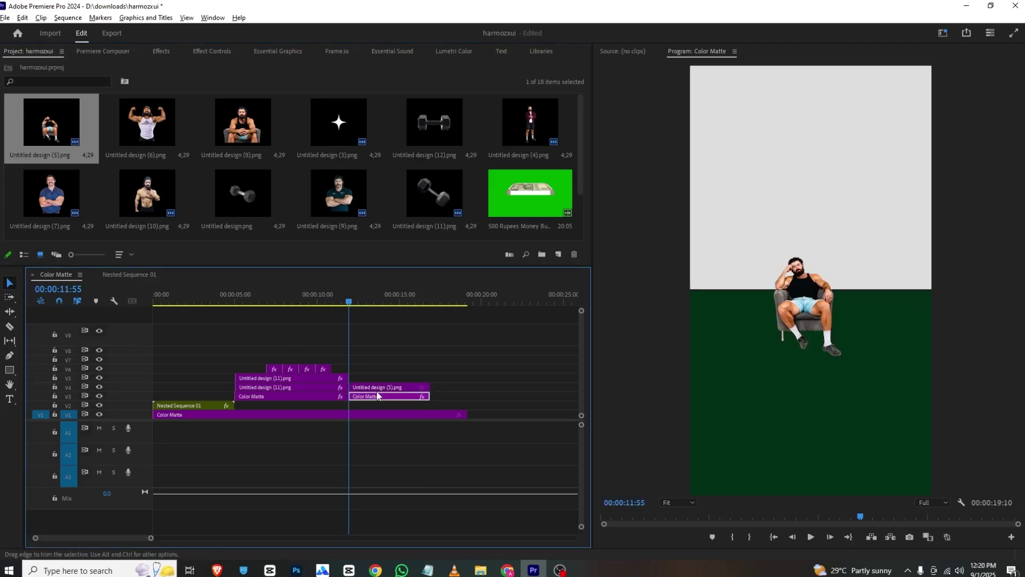
click(163, 51)
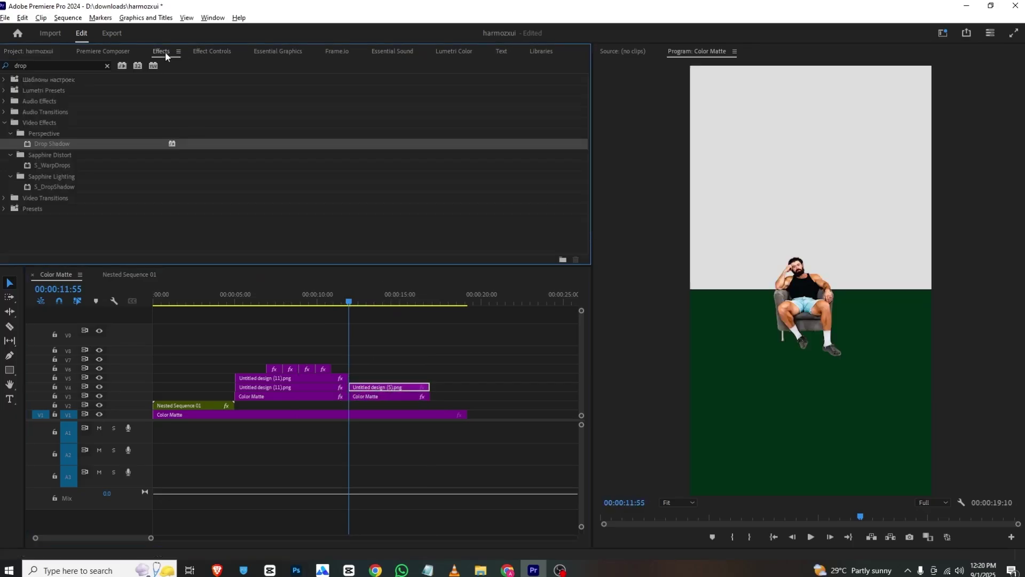
click(212, 51)
drag(173, 118, 236, 106)
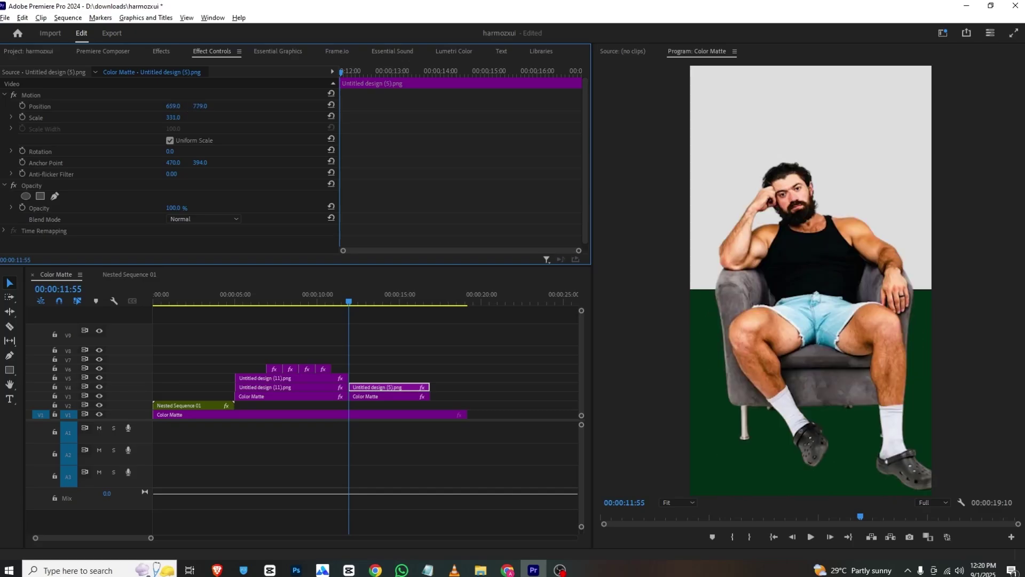
mouse_move(172, 106)
mouse_down()
mouse_move(142, 107)
mouse_move(158, 106)
mouse_up()
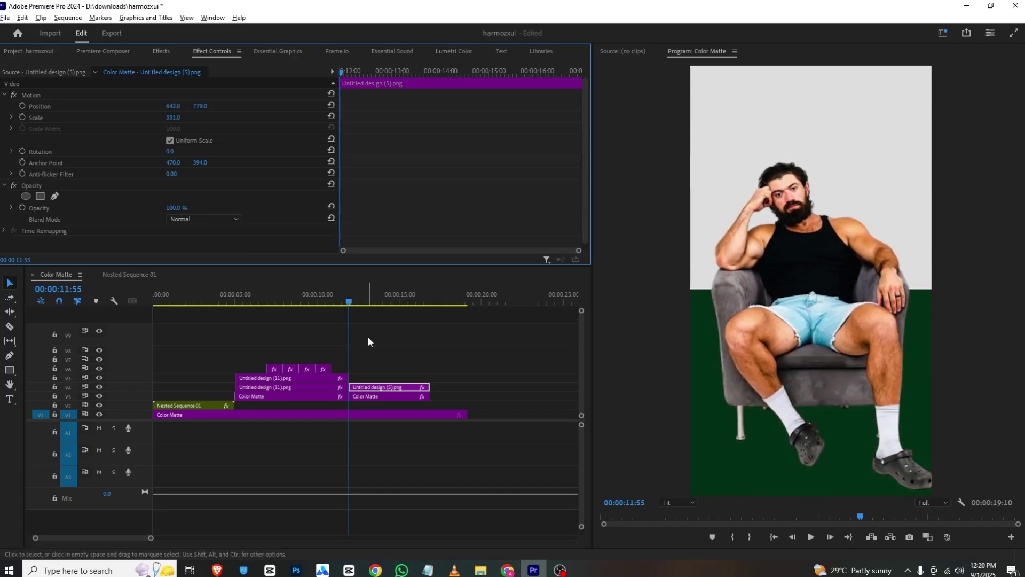
- Compare the seated-man layout with the reference reel in VLC, and play back the start of the sequence in Premiere Pro
key(alt+Tab)
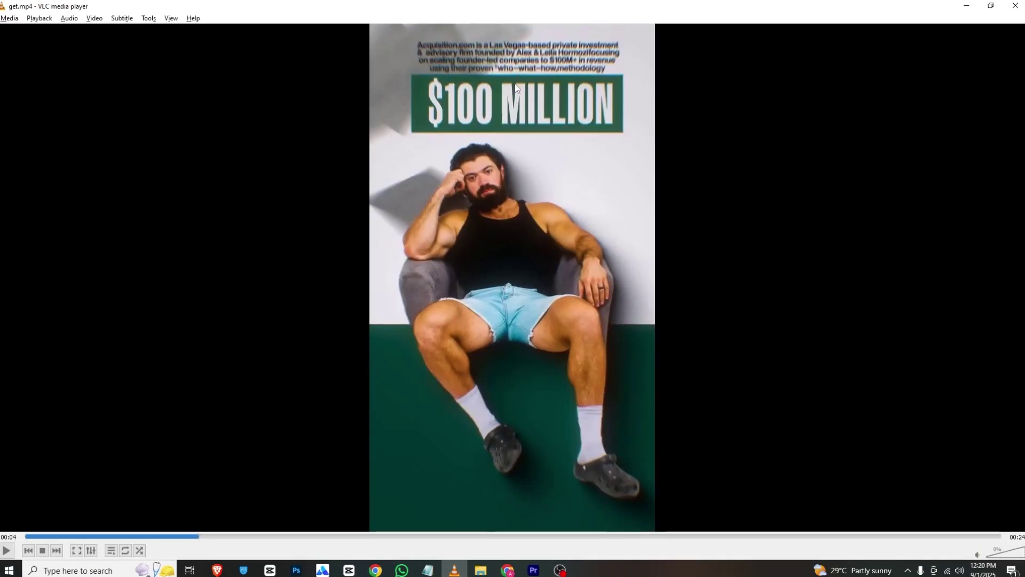
key(alt+Tab)
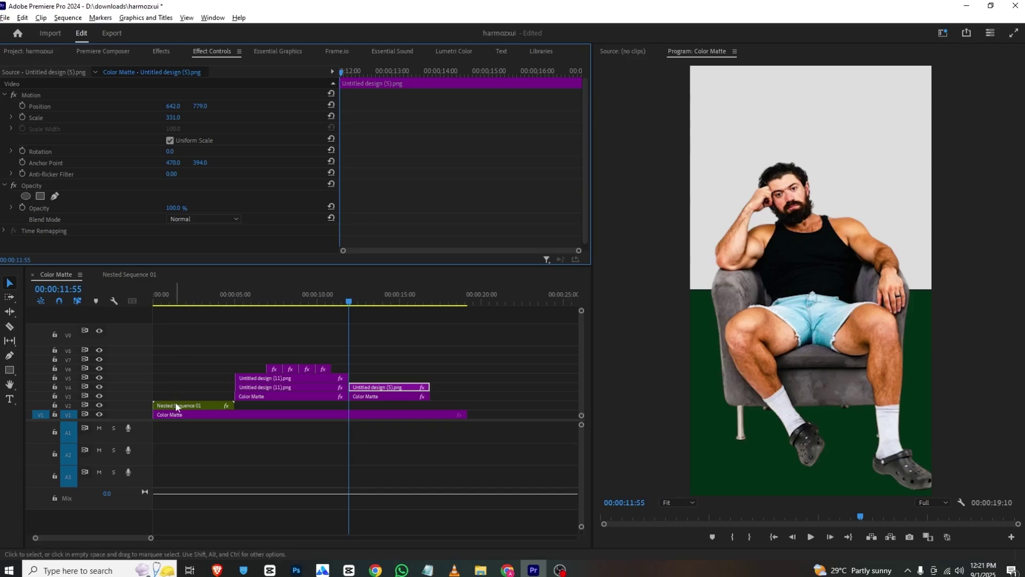
click(152, 303)
key(space)
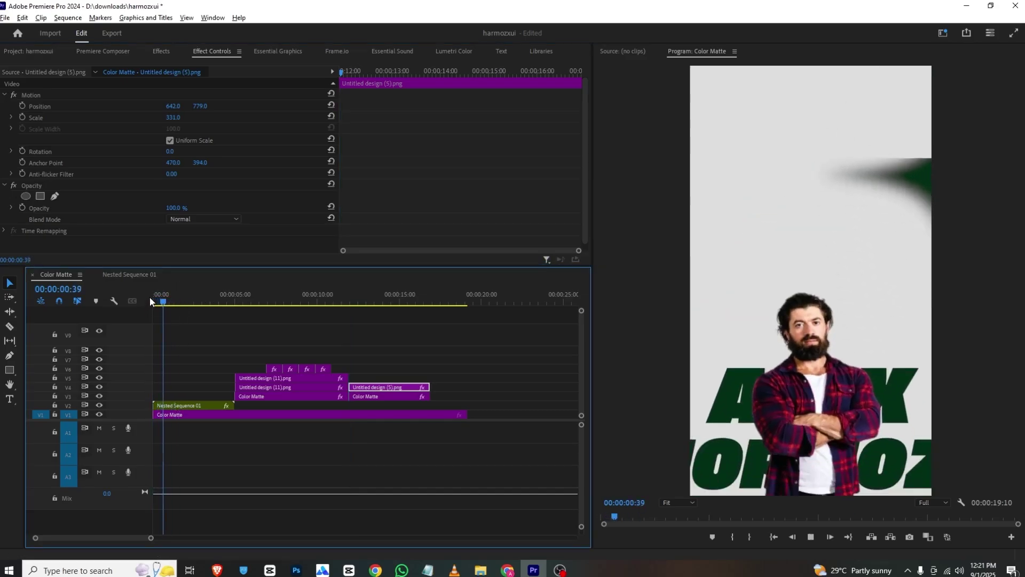
key(space)
- Add the text "$100 millon" above the seated man's head at 00:00:12:05
click(351, 296)
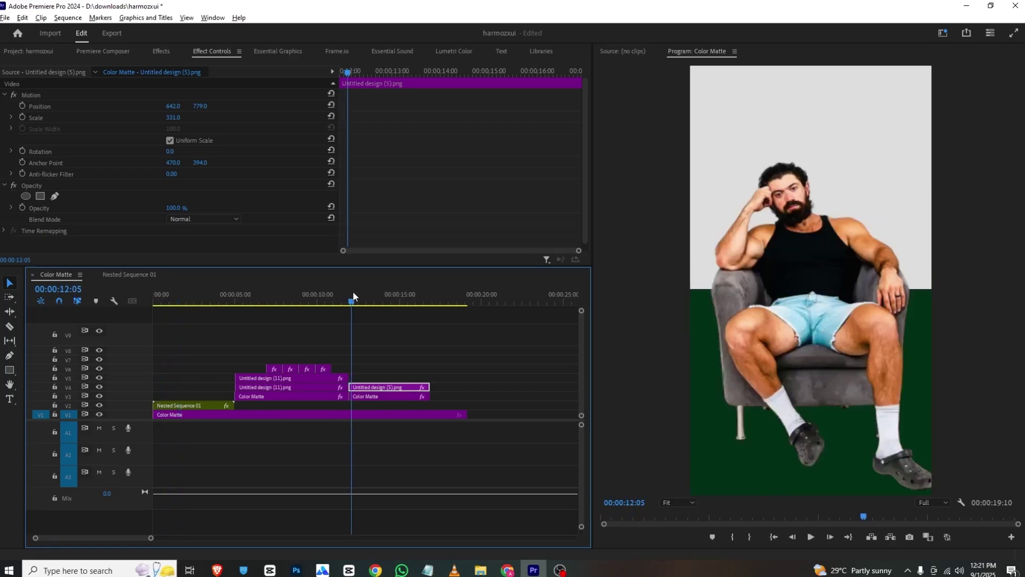
click(389, 403)
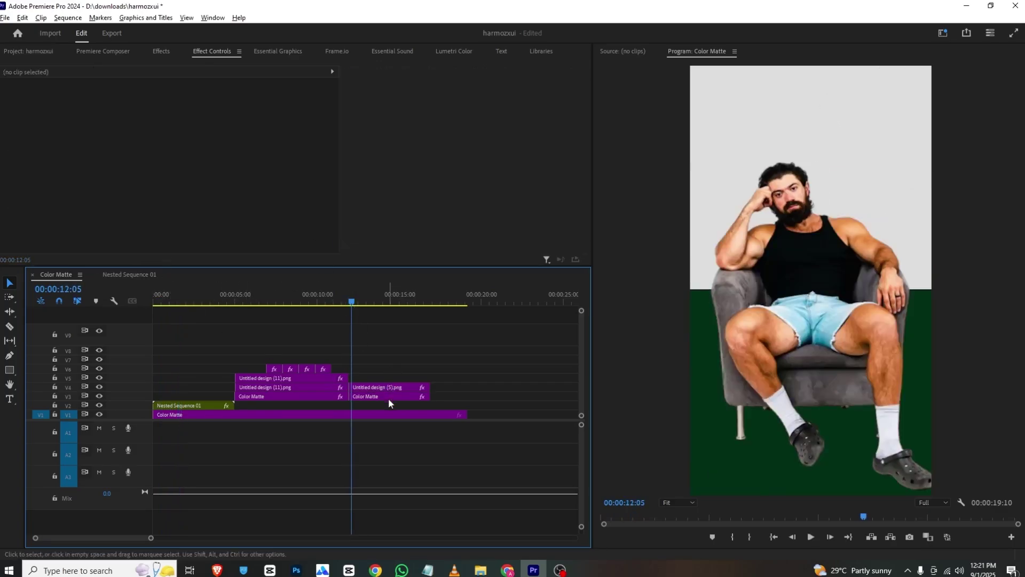
click(9, 398)
click(713, 127)
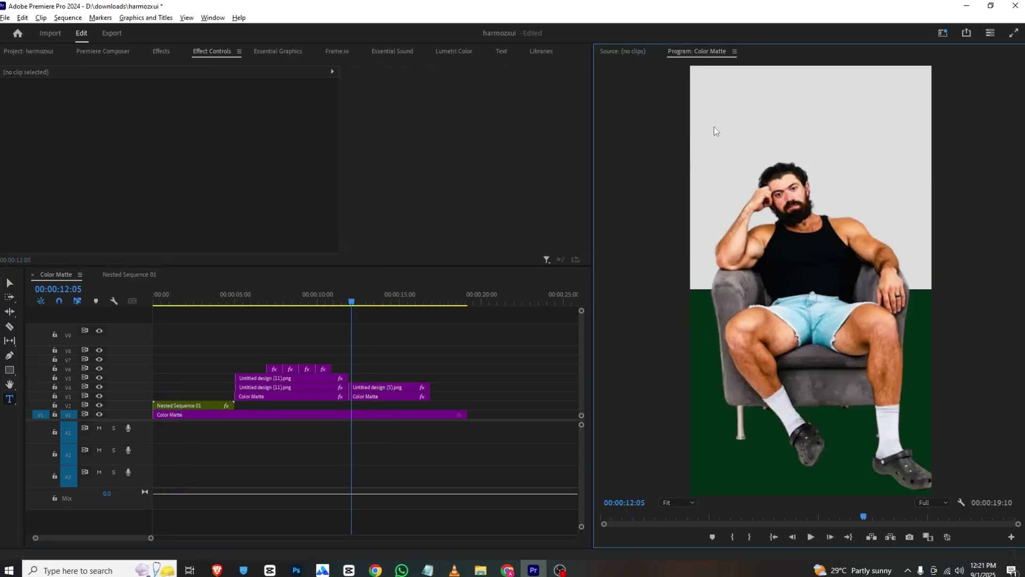
text($100 MILLON)
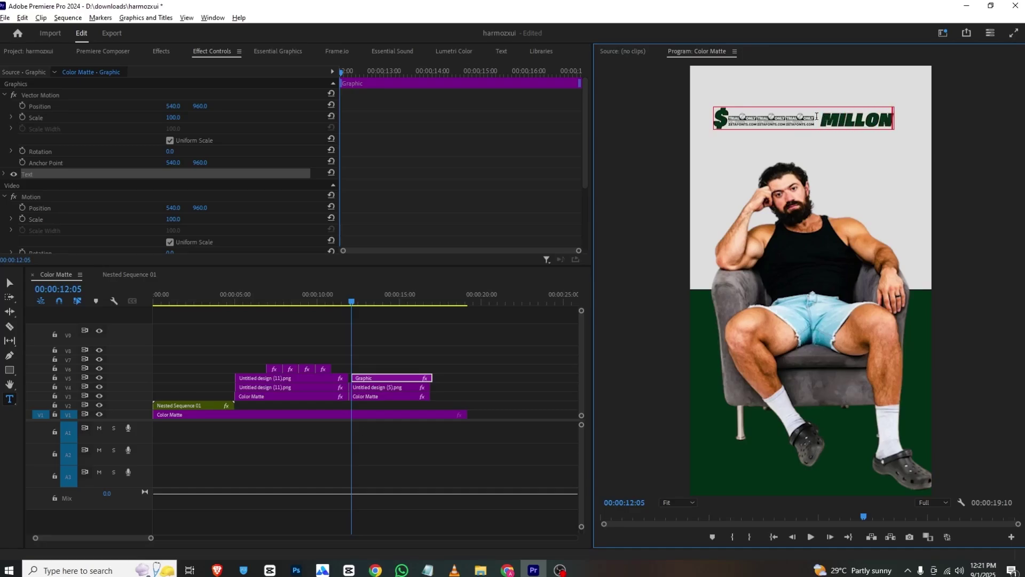
- Set the "$100 millon" text to Impact Regular, turn off small caps and make its fill white
key(ctrl+a)
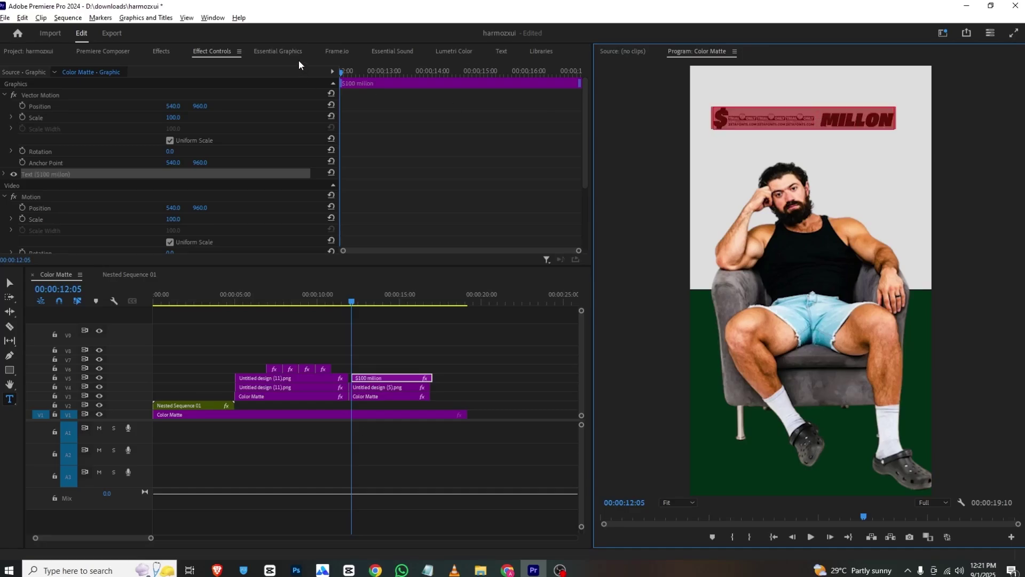
click(278, 51)
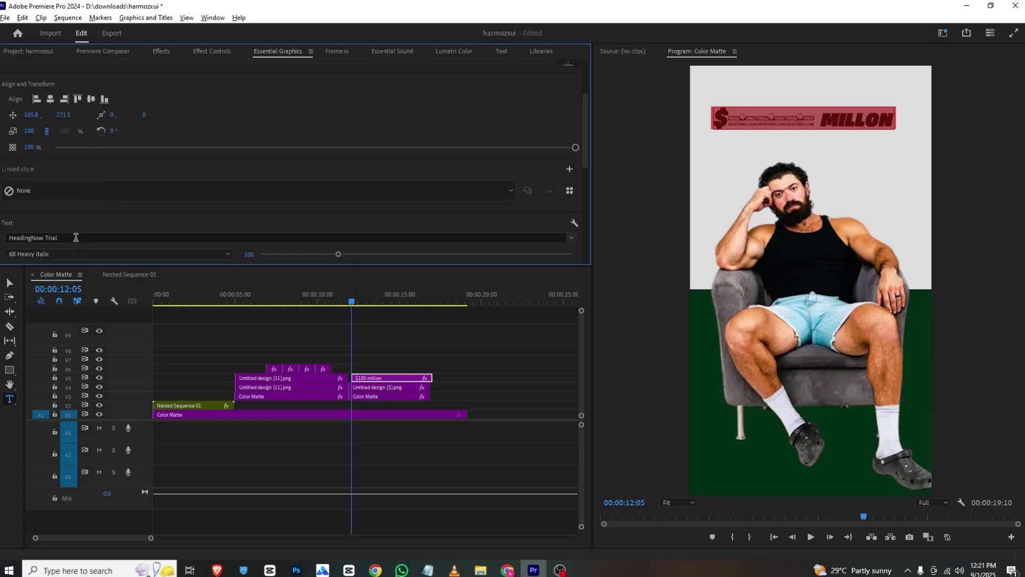
click(76, 237)
click(159, 304)
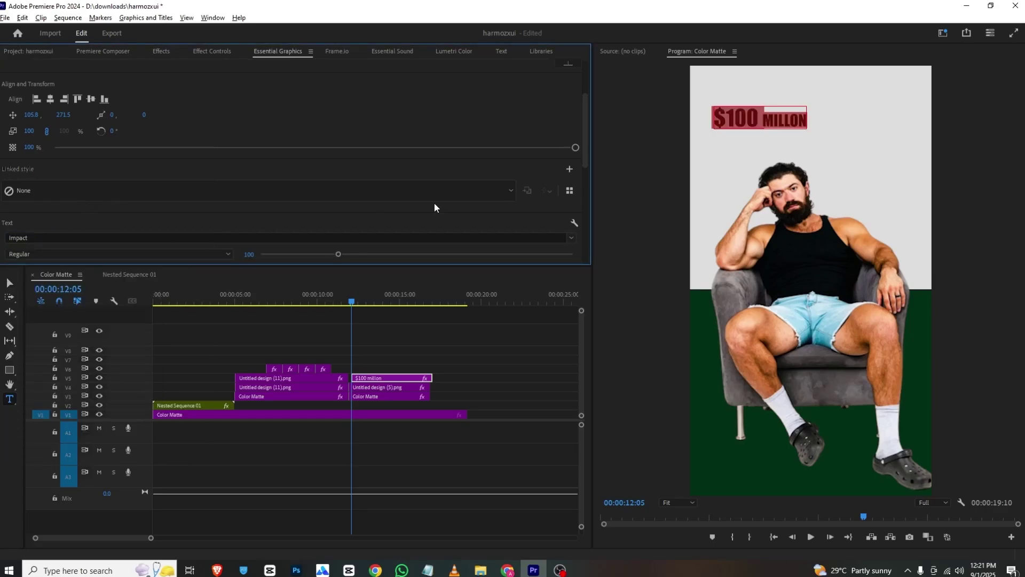
scroll(301, 117, down, 3)
click(53, 177)
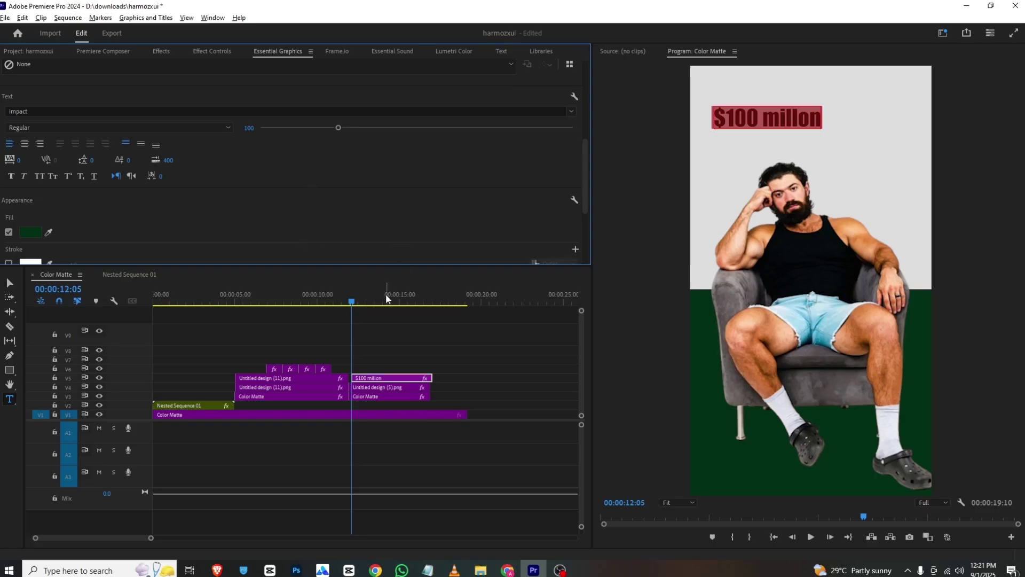
click(31, 231)
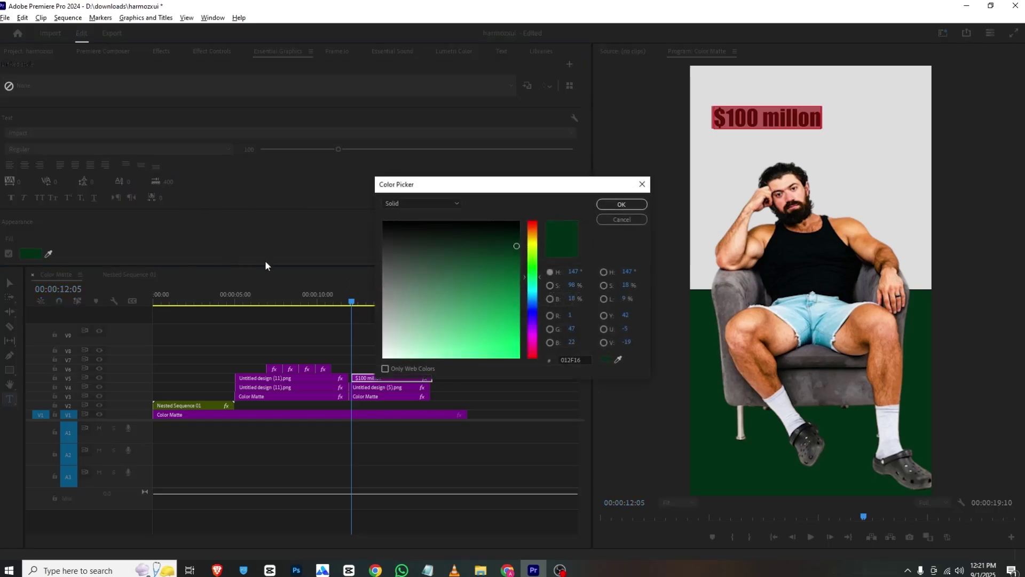
click(622, 204)
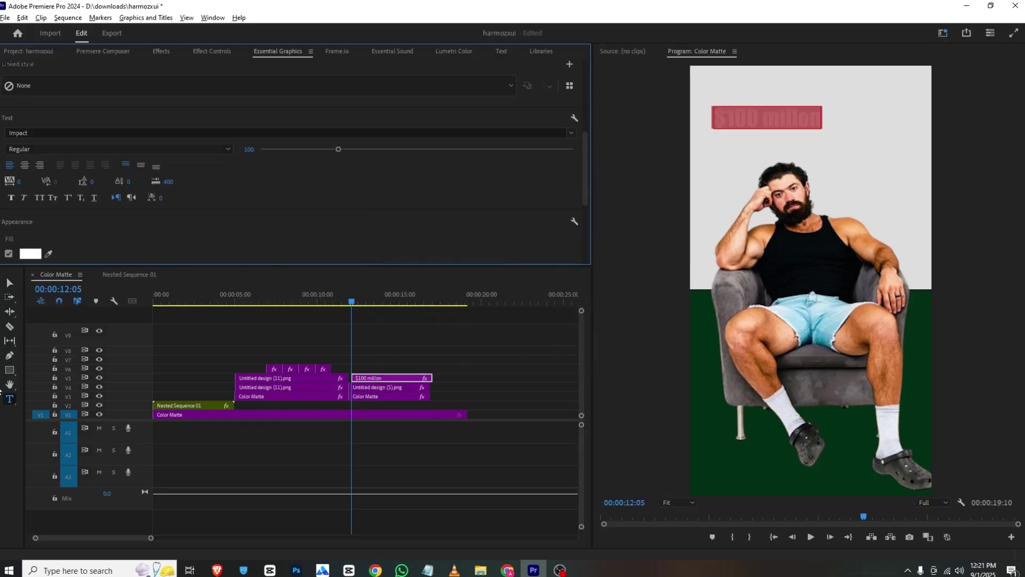
- Draw a rectangle about 556 by 159 around the "$100 millon" text as a separate graphic
click(9, 370)
click(335, 351)
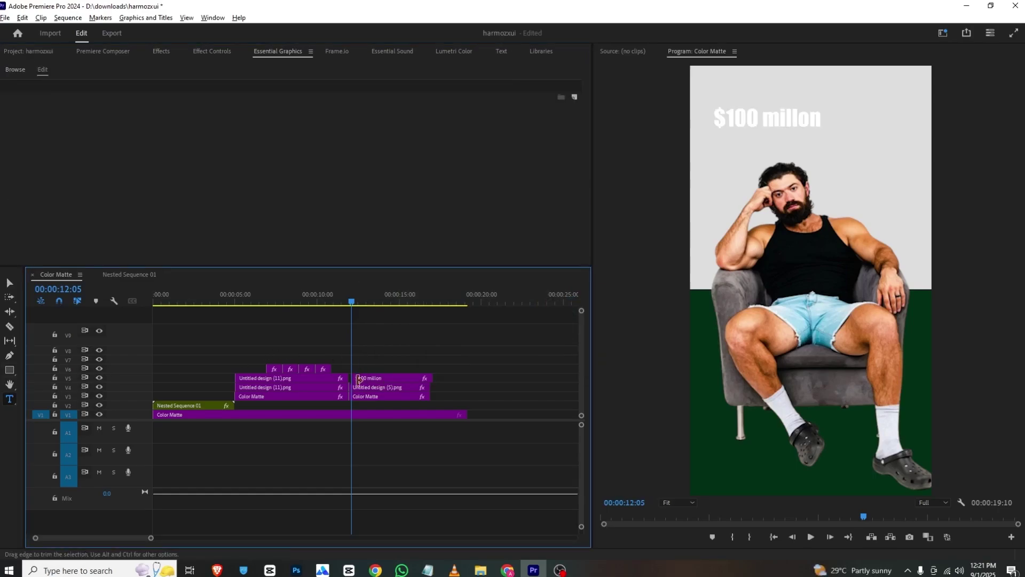
mouse_move(723, 125)
mouse_down()
mouse_move(785, 142)
mouse_move(851, 142)
mouse_move(833, 140)
mouse_up()
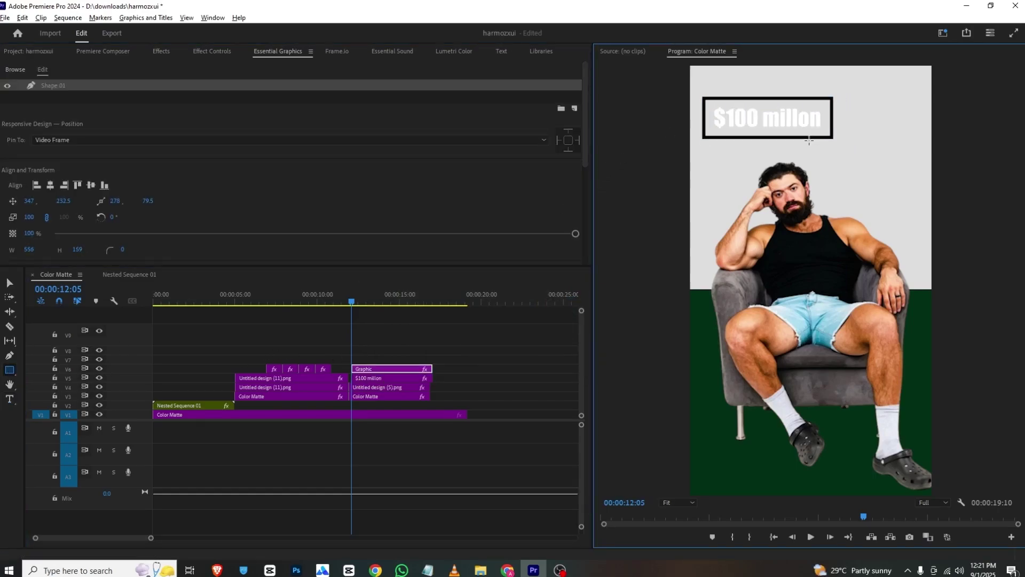
- Turn off the rectangle's stroke and fill it with the dark green sampled from the matte behind the chair
scroll(42, 182, down, 5)
click(9, 185)
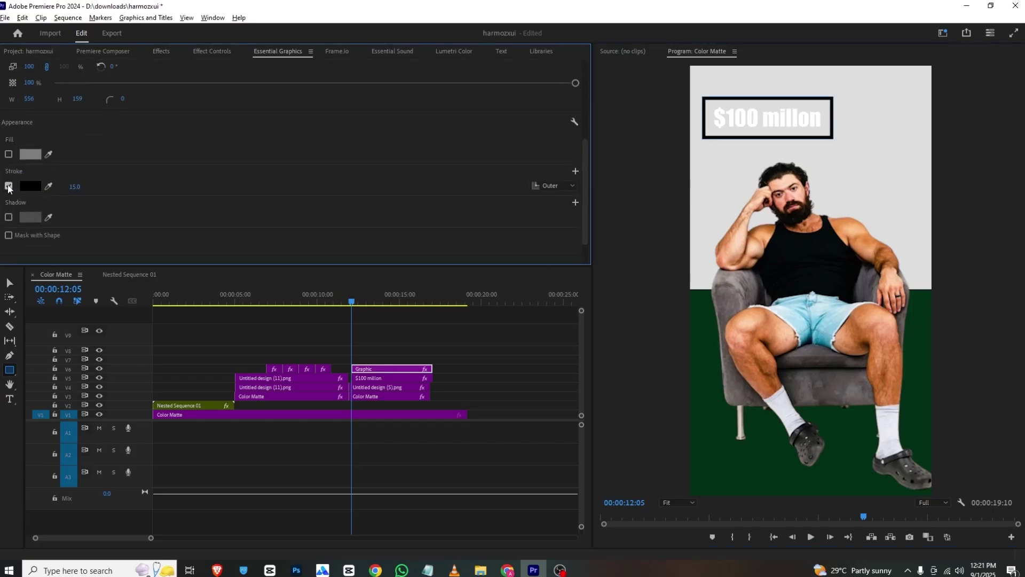
click(9, 154)
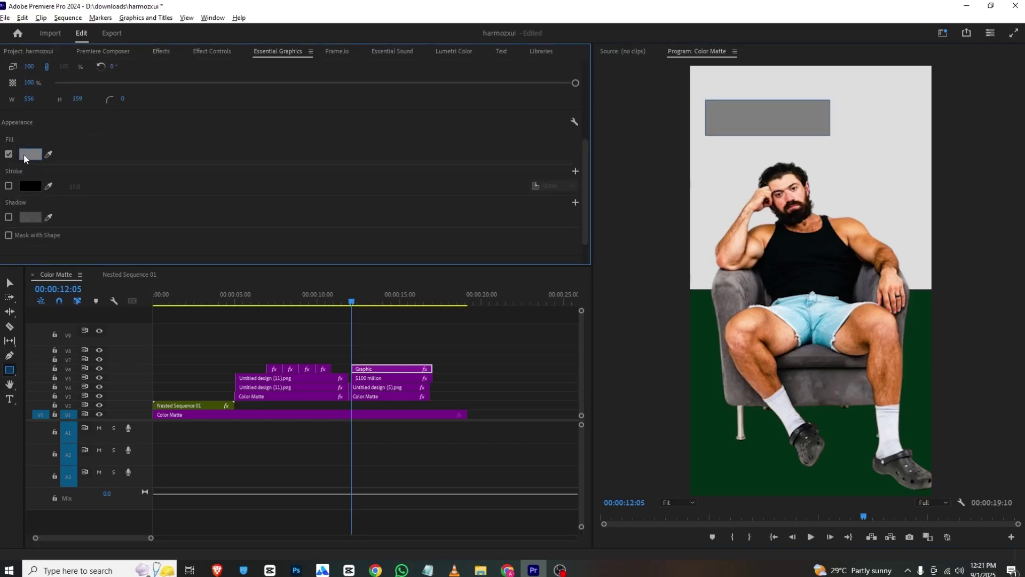
click(24, 154)
key(Escape)
click(48, 154)
click(700, 334)
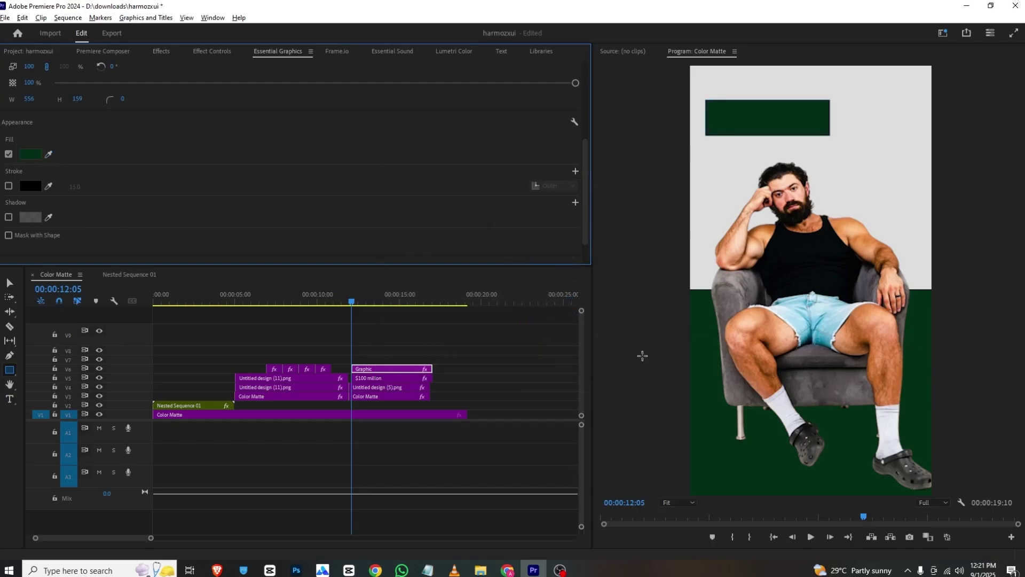
- Move the "$100 millon" text clip to V6 above the rectangle clip and nest the two clips together
click(399, 378)
mouse_move(378, 378)
mouse_down()
mouse_move(378, 360)
mouse_move(383, 380)
mouse_move(381, 369)
mouse_up()
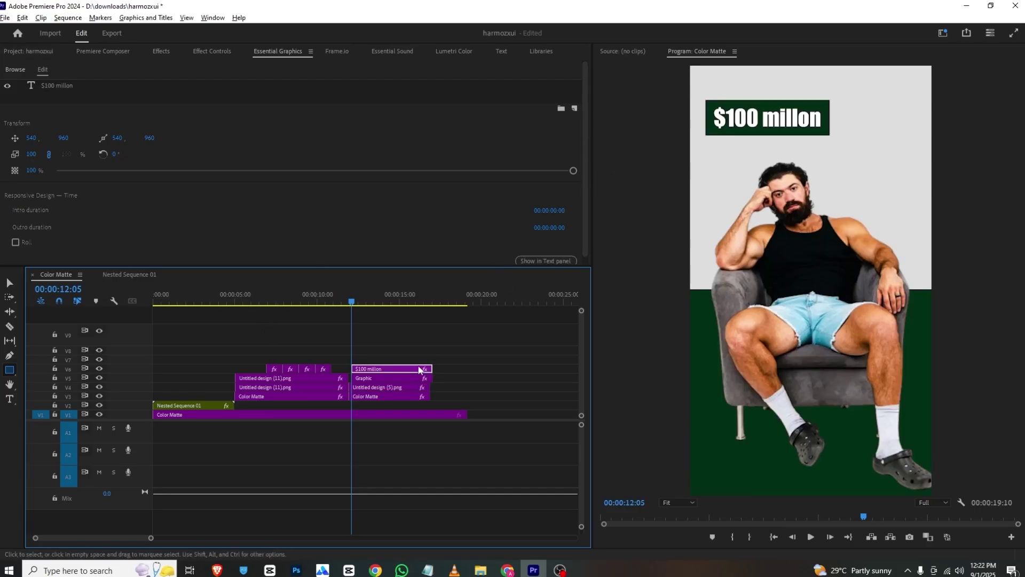
drag(402, 366, 389, 376)
right_click(388, 376)
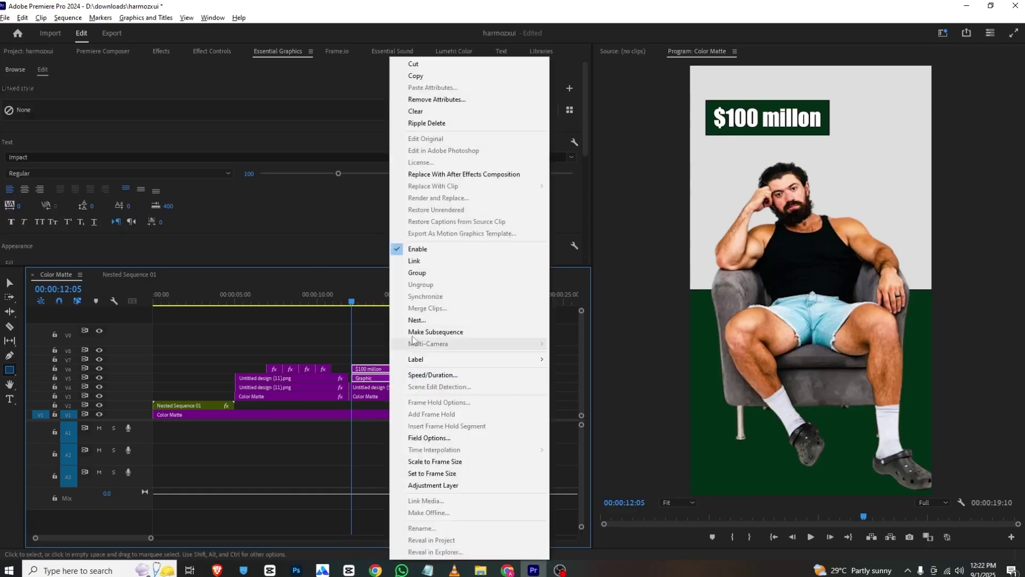
click(417, 319)
click(485, 299)
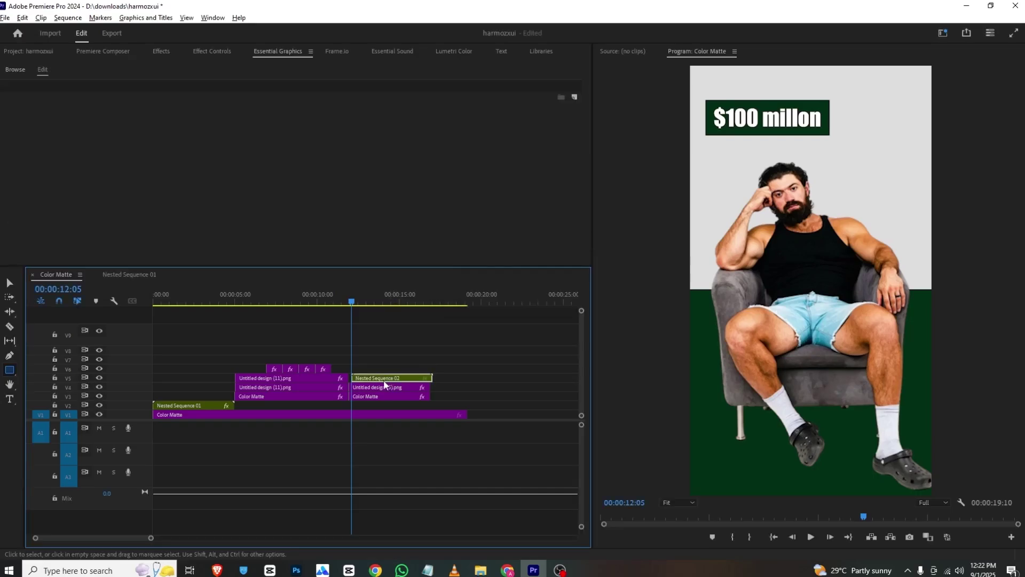
- Draw a closed freeform opacity mask around the "$100 millon" banner on the nested clip
click(205, 52)
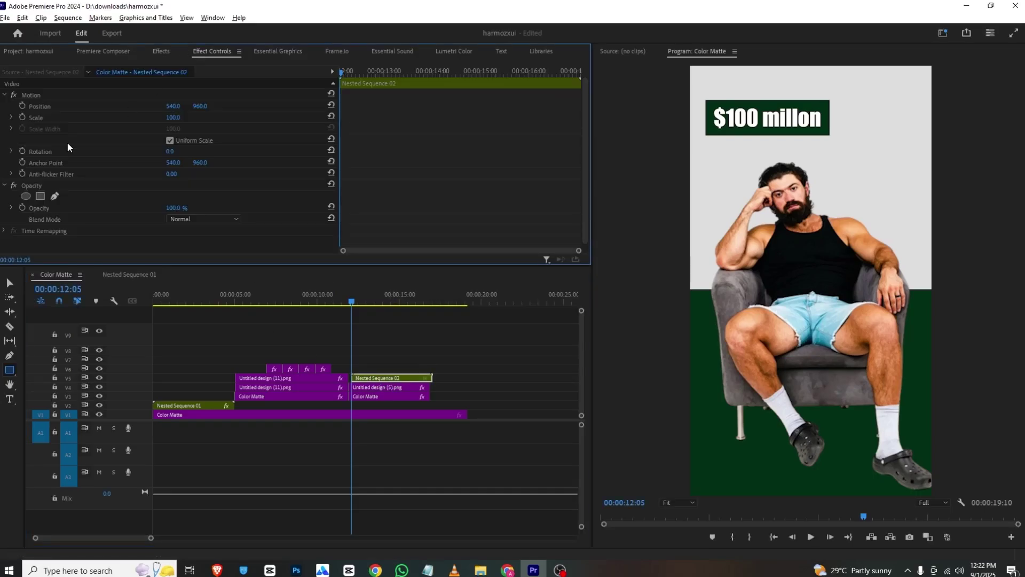
click(55, 196)
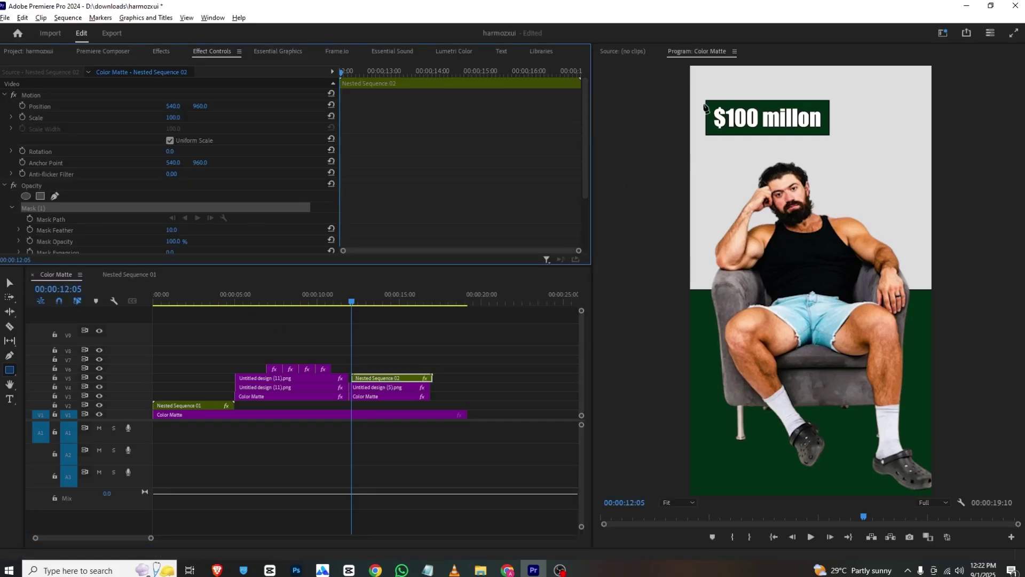
click(703, 97)
click(699, 143)
click(837, 145)
click(842, 117)
click(835, 95)
click(703, 96)
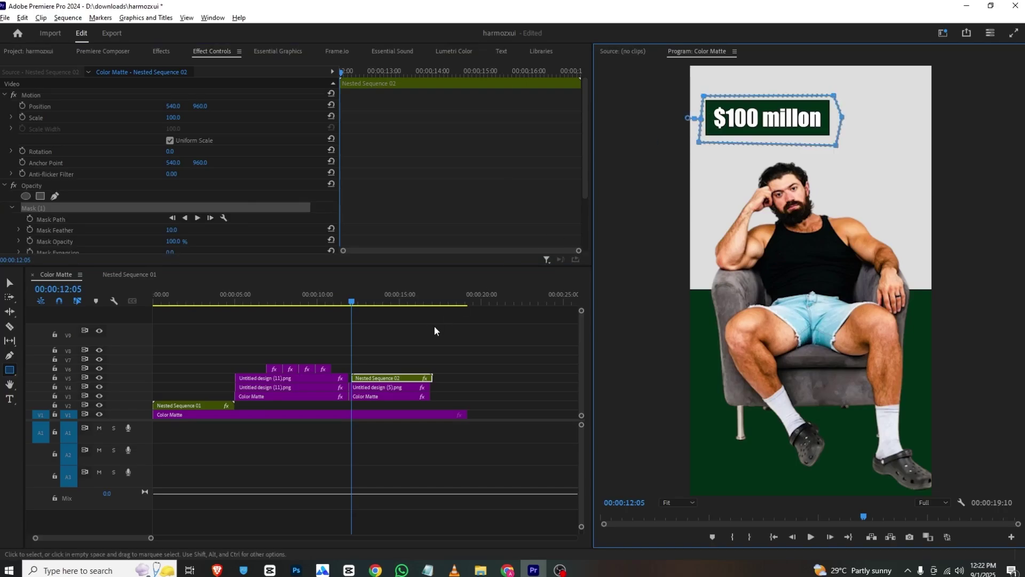
- Animate the banner's mask path with a keyframe near 14 seconds and a start keyframe at 00:00:12:05, collapsing its far edge points beyond the banner's near side
click(47, 219)
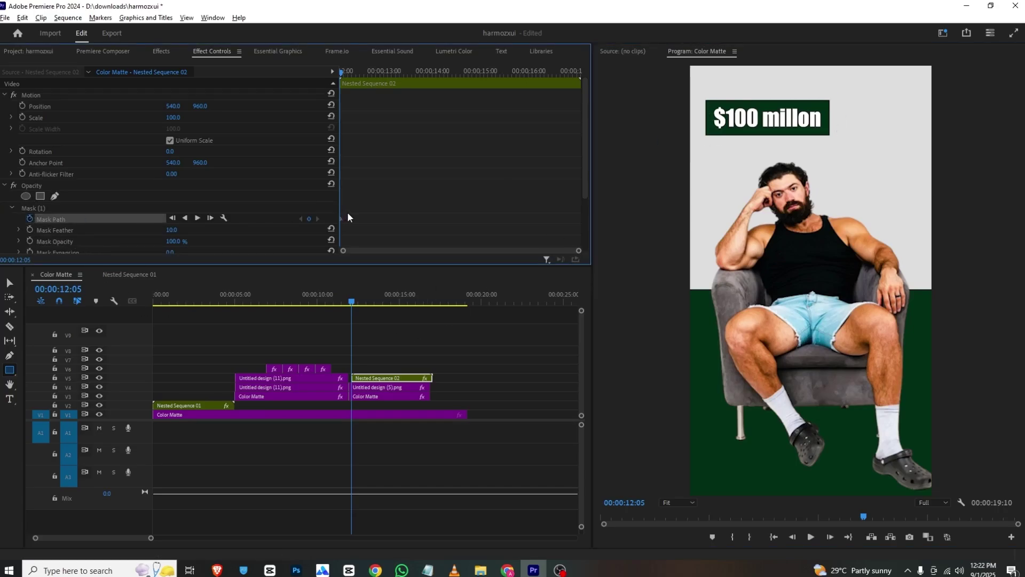
drag(348, 218, 452, 218)
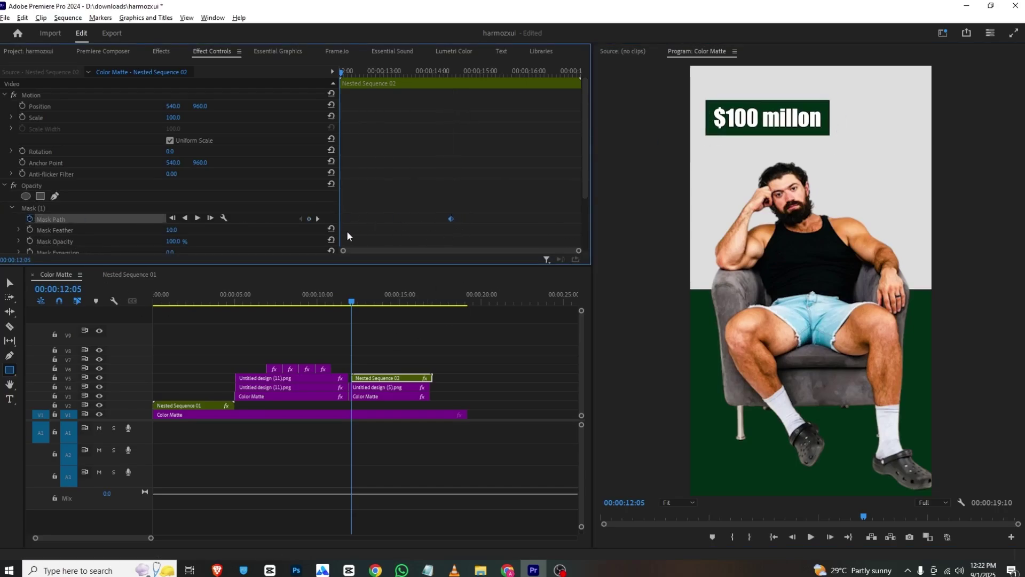
click(50, 212)
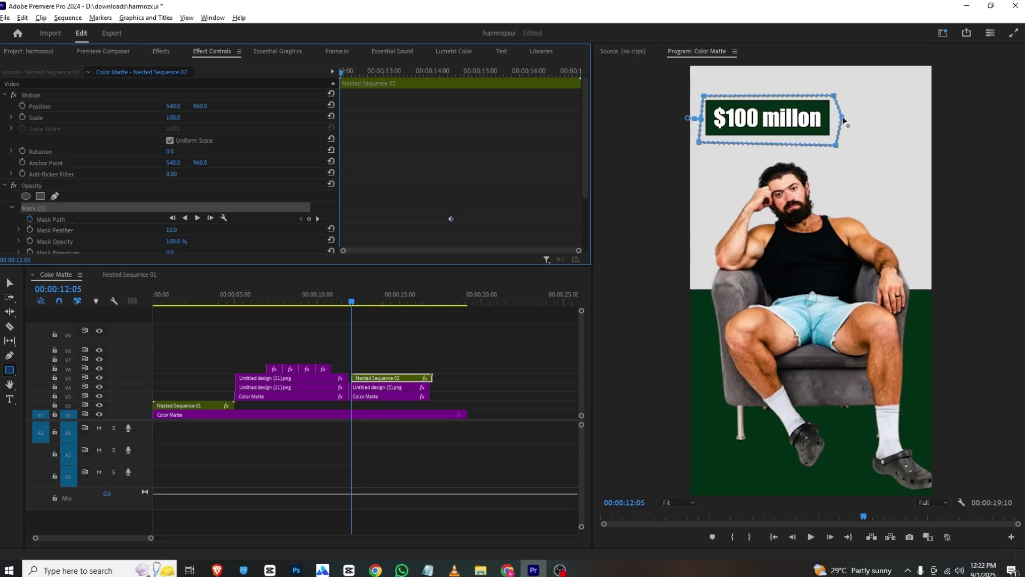
drag(842, 118, 690, 115)
drag(836, 145, 668, 174)
drag(834, 95, 604, 57)
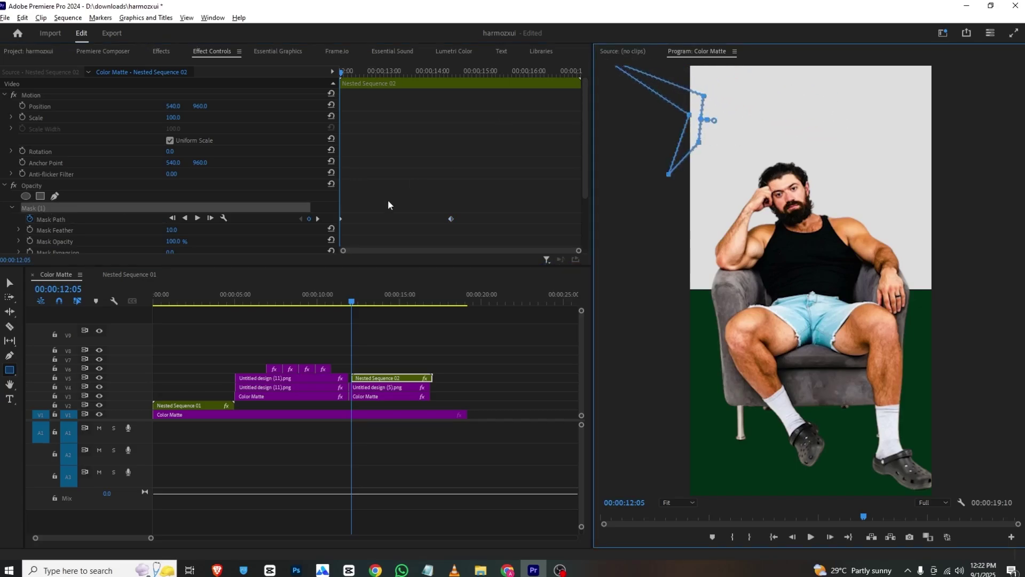
- Widen the banner mask at 00:00:14:14 to cover the whole banner, move the last mask path keyframe to the clip's end, and preview the reveal
key(space)
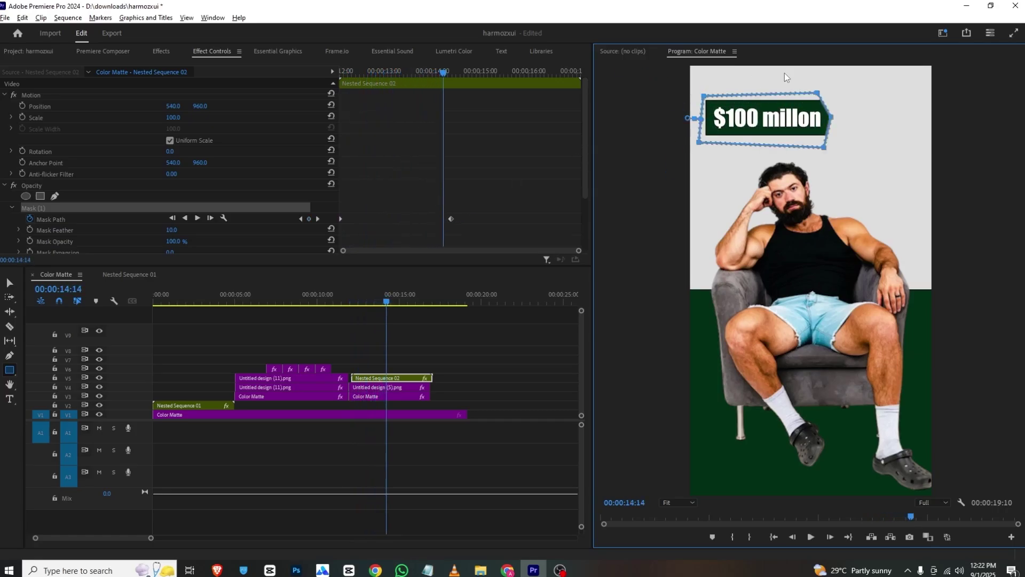
drag(817, 92, 828, 93)
drag(822, 150, 835, 151)
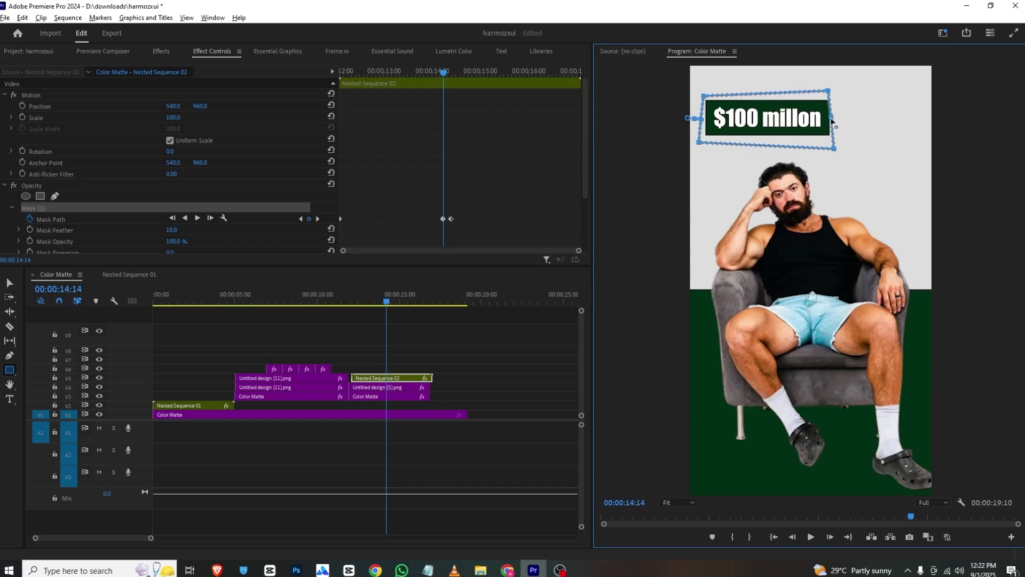
drag(450, 219, 581, 218)
drag(348, 73, 277, 70)
key(space)
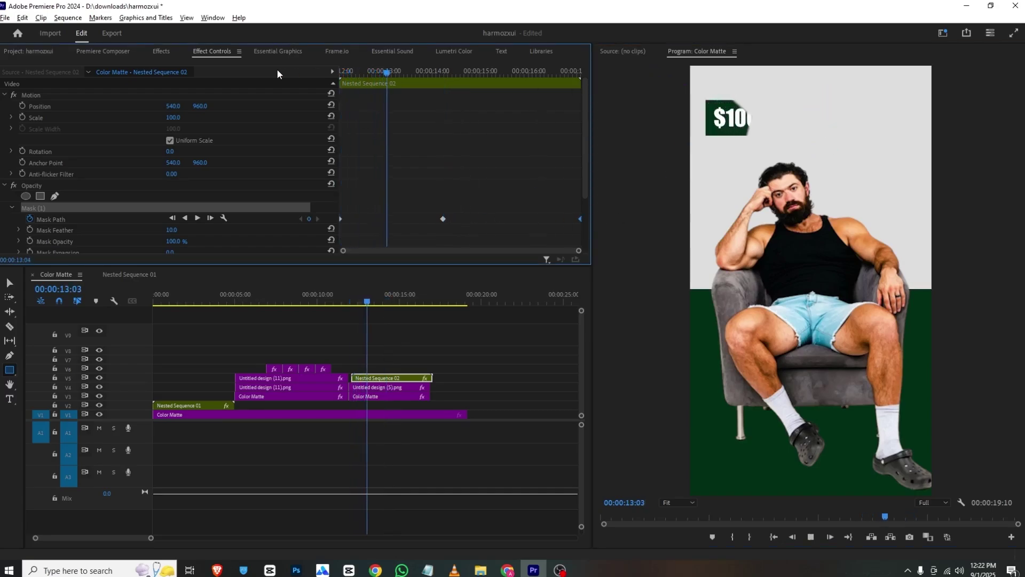
key(space)
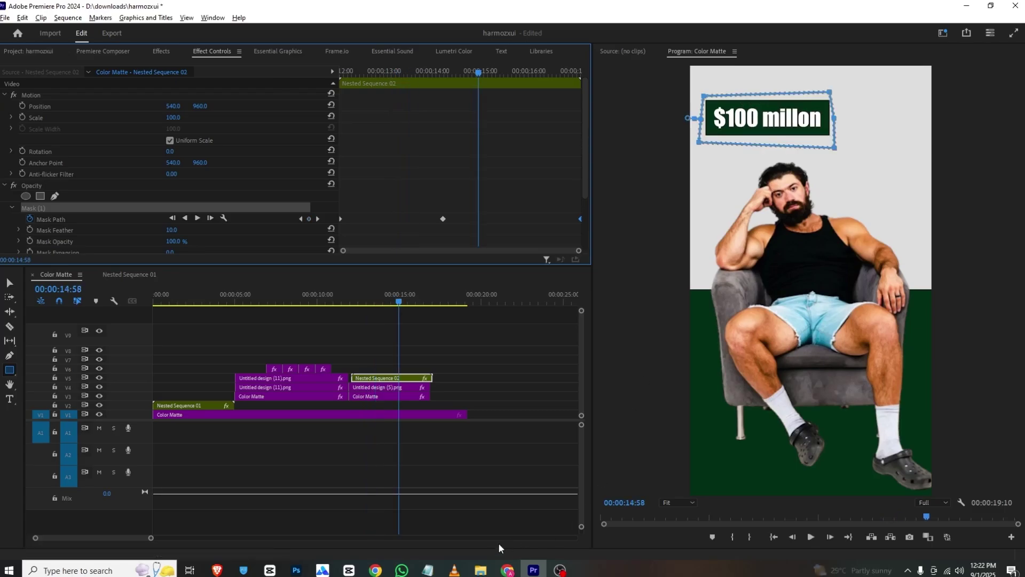
- Switch to VLC to study how the tag below the $100 MILLION banner appears in the reference reel, and return to Premiere Pro
click(457, 571)
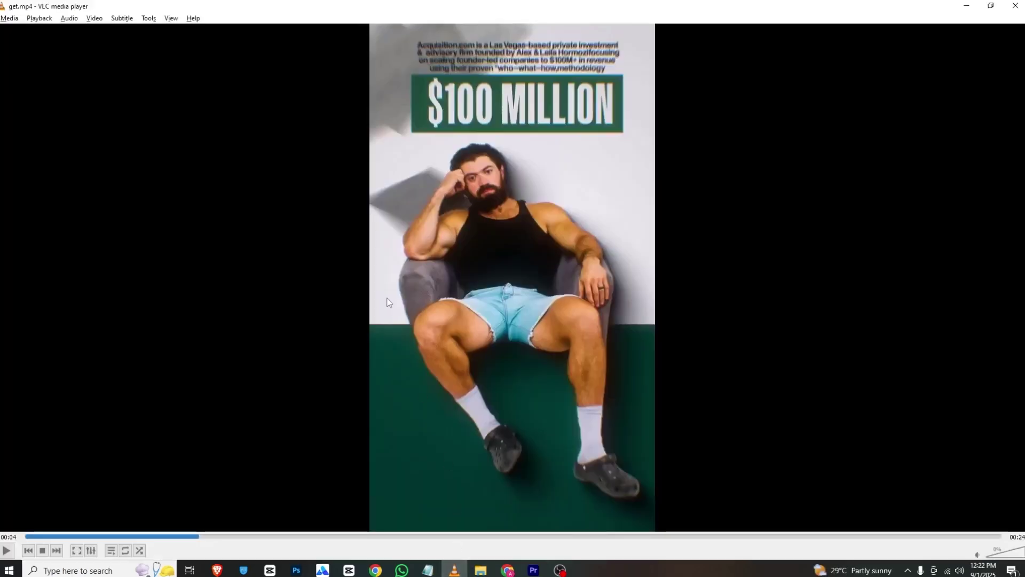
key(space)
key(space)
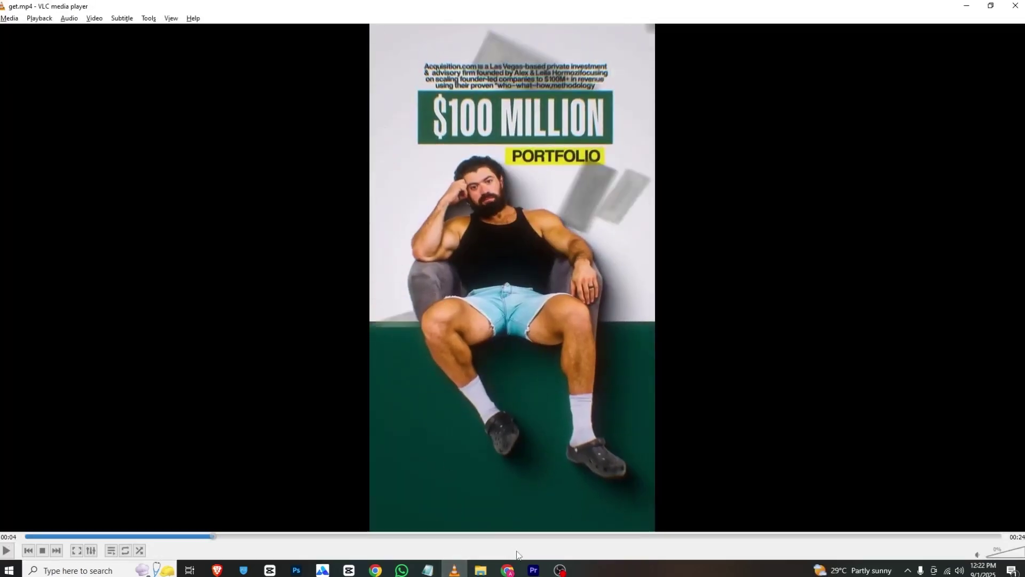
click(533, 571)
- Duplicate the "$100 millon" nested clip from V5 onto V6
click(380, 386)
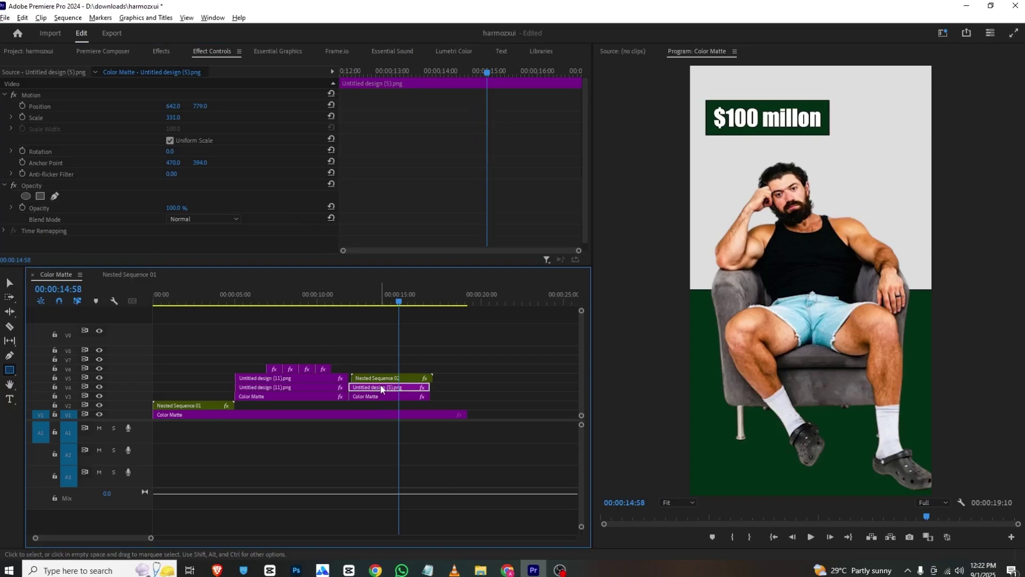
key(v)
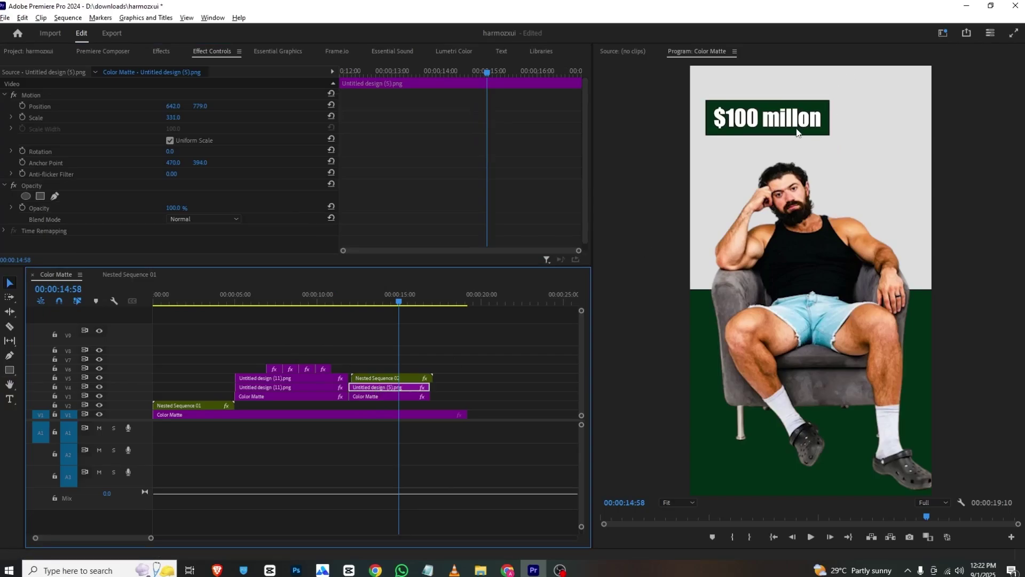
click(398, 379)
click(198, 112)
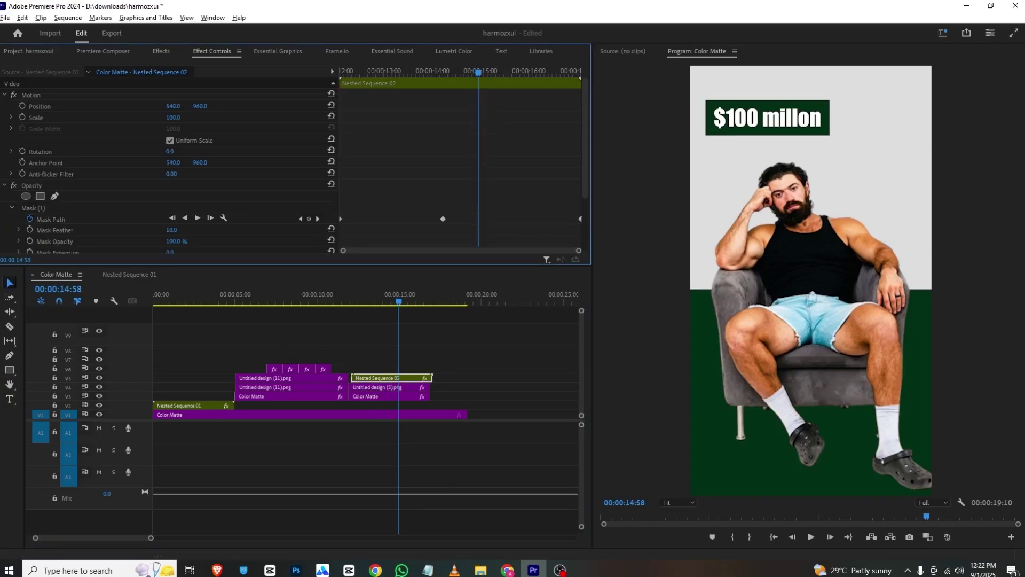
click(200, 105)
alt+drag(365, 382, 368, 369)
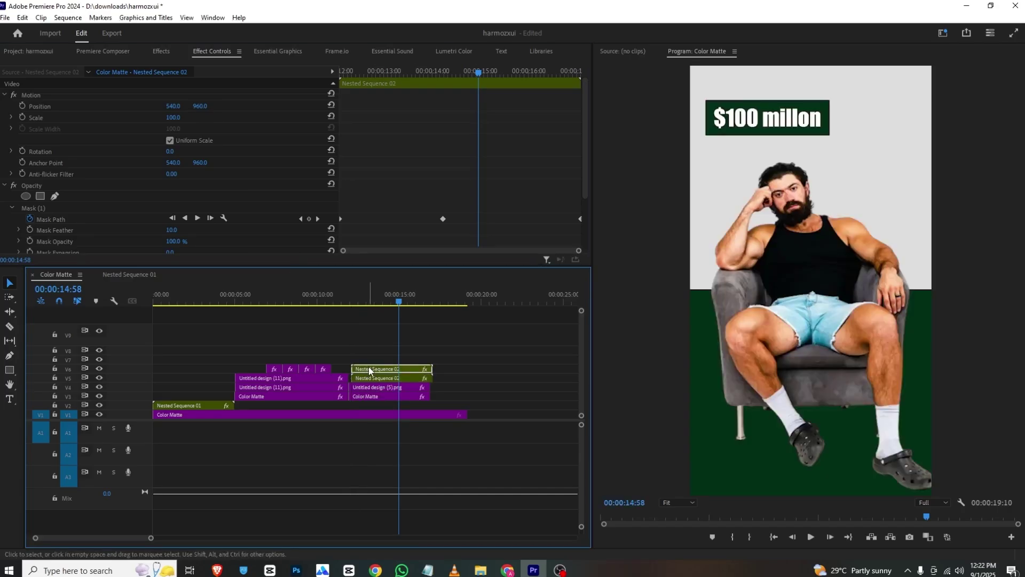
- Set the duplicate banner's position to 570, 892 and scale to 75, and move the original nested clip to V7 above it
drag(196, 106, 270, 106)
drag(170, 117, 80, 105)
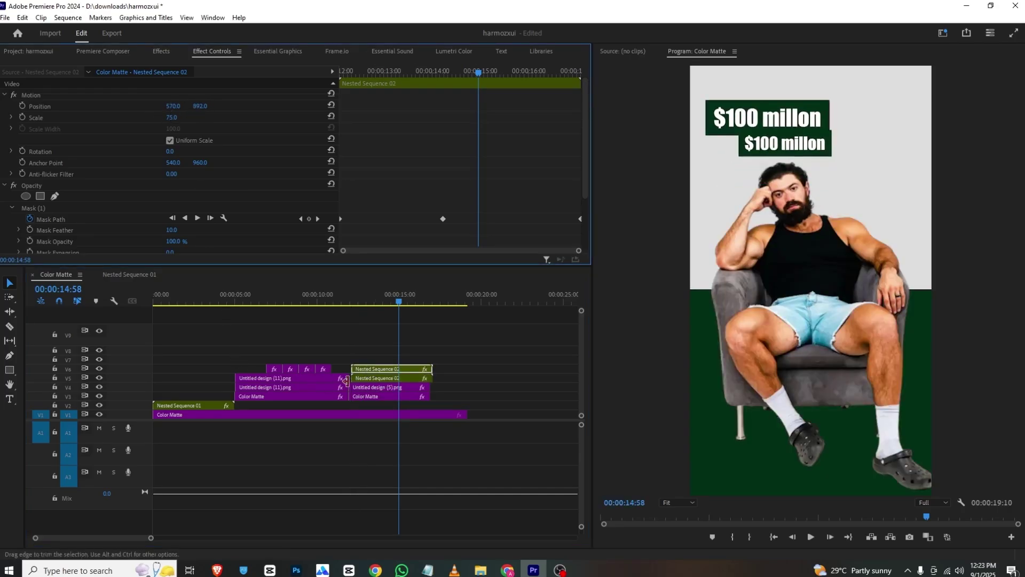
drag(366, 380, 370, 362)
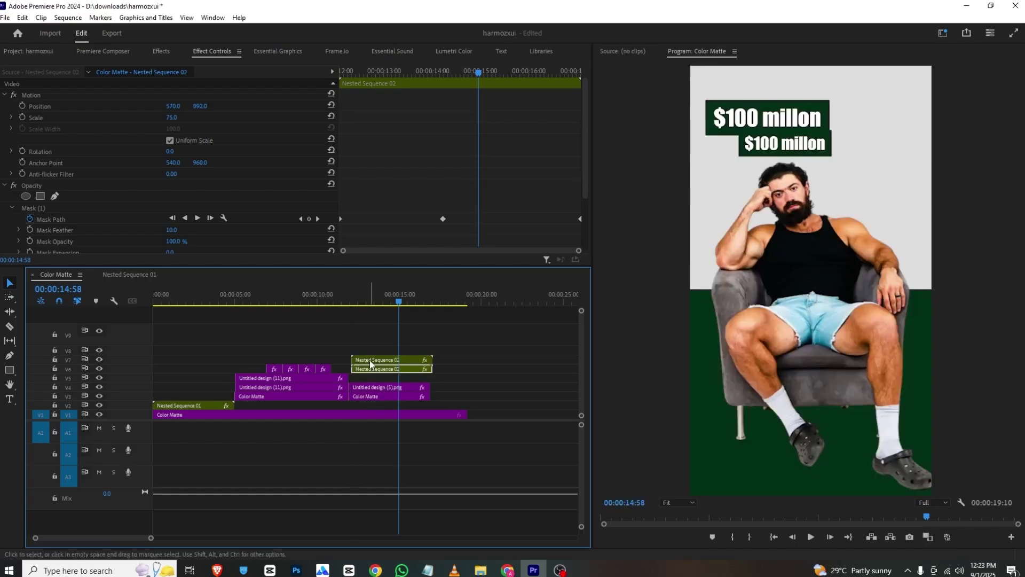
click(370, 369)
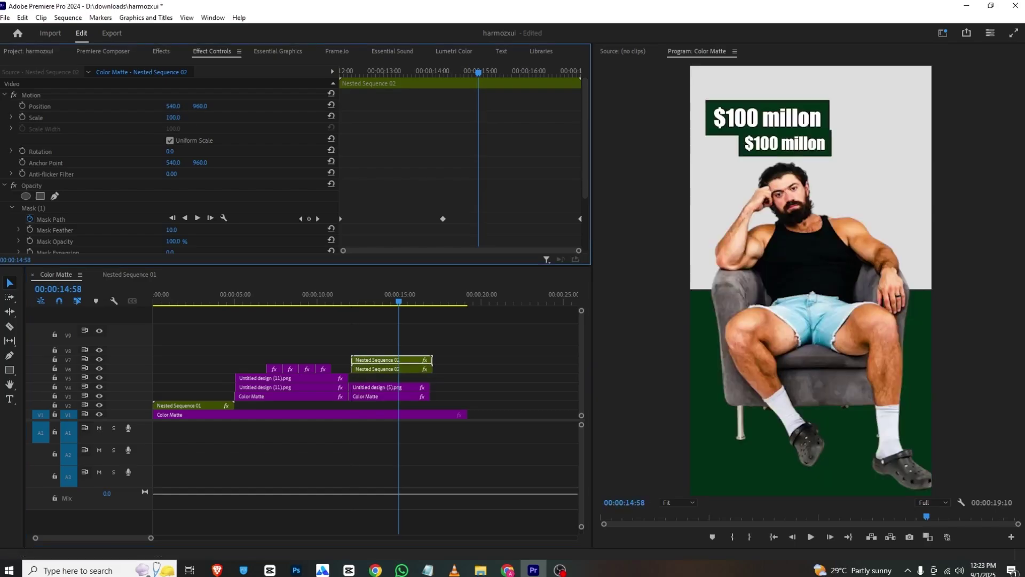
- Keyframe the smaller banner's position from 554, 780 at 00:00:14:44 to 570, 892 shortly after 16 seconds, and preview it sliding down
click(22, 105)
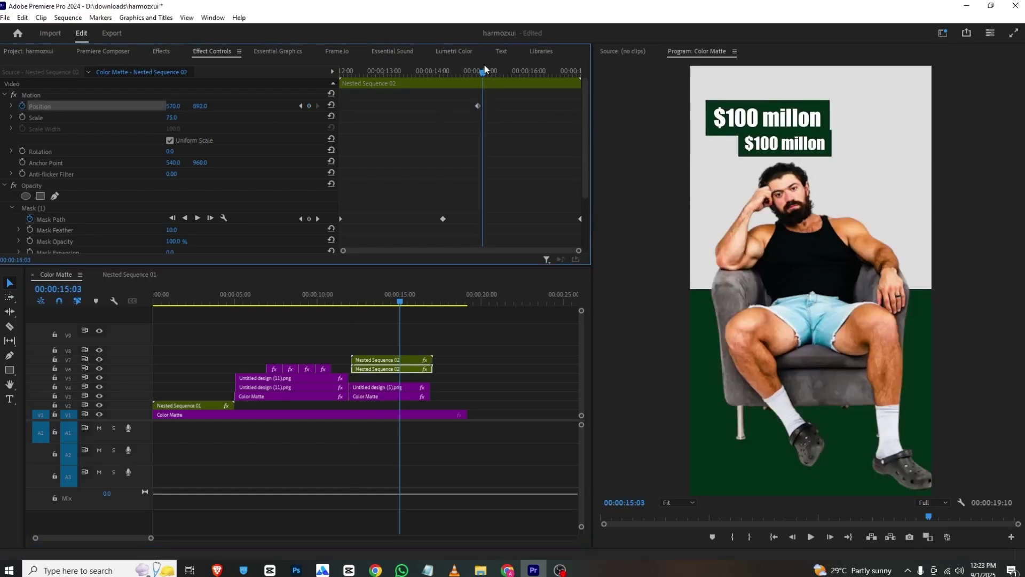
drag(484, 79, 519, 71)
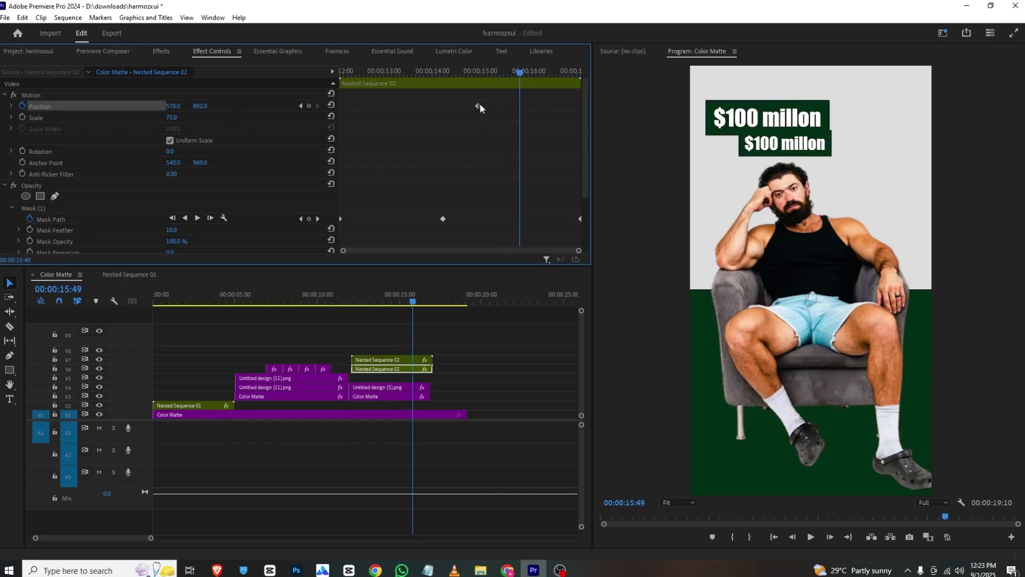
drag(480, 107, 544, 107)
drag(489, 72, 467, 72)
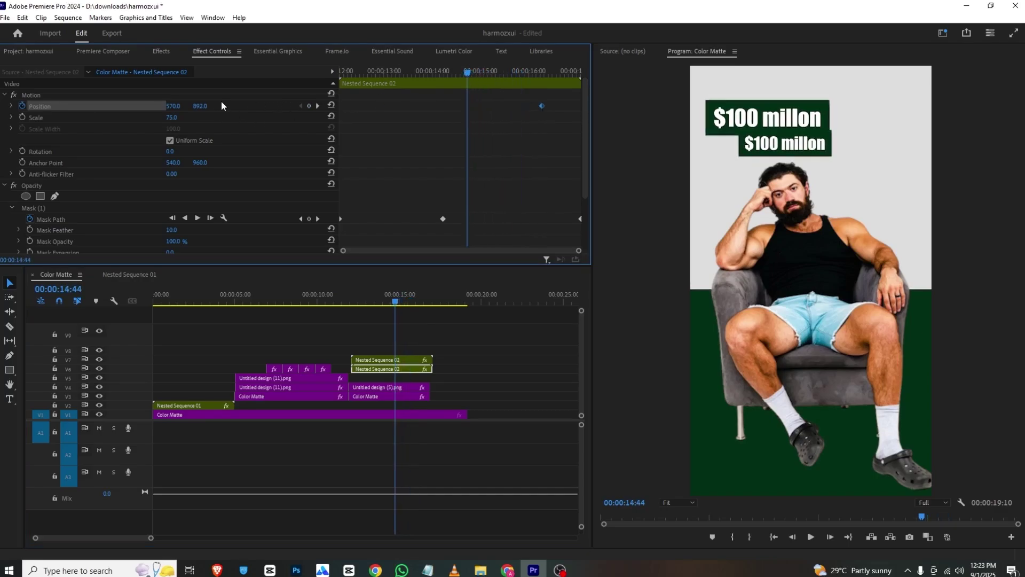
mouse_move(204, 107)
mouse_down()
mouse_move(194, 107)
mouse_move(206, 106)
mouse_up()
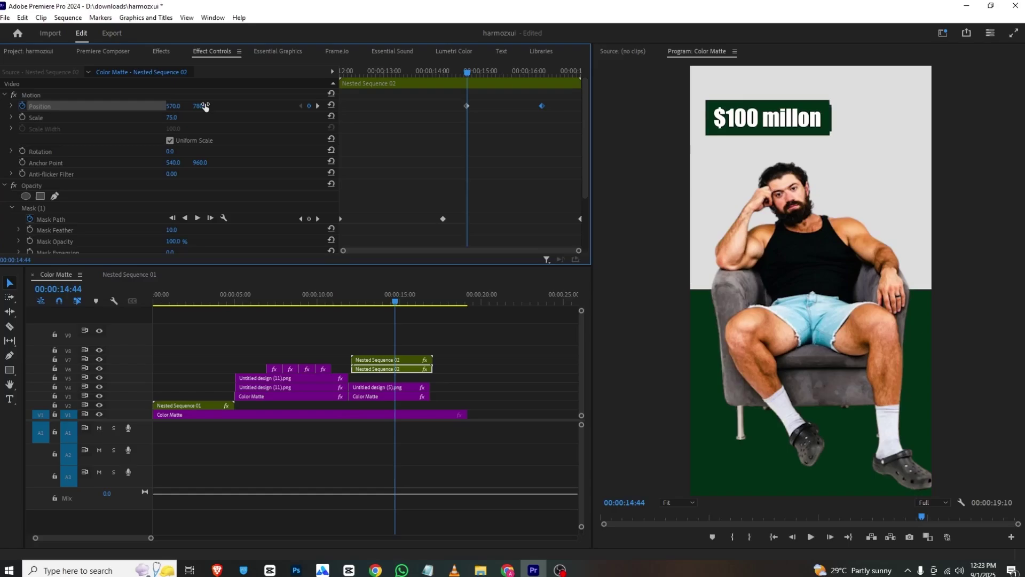
key(space)
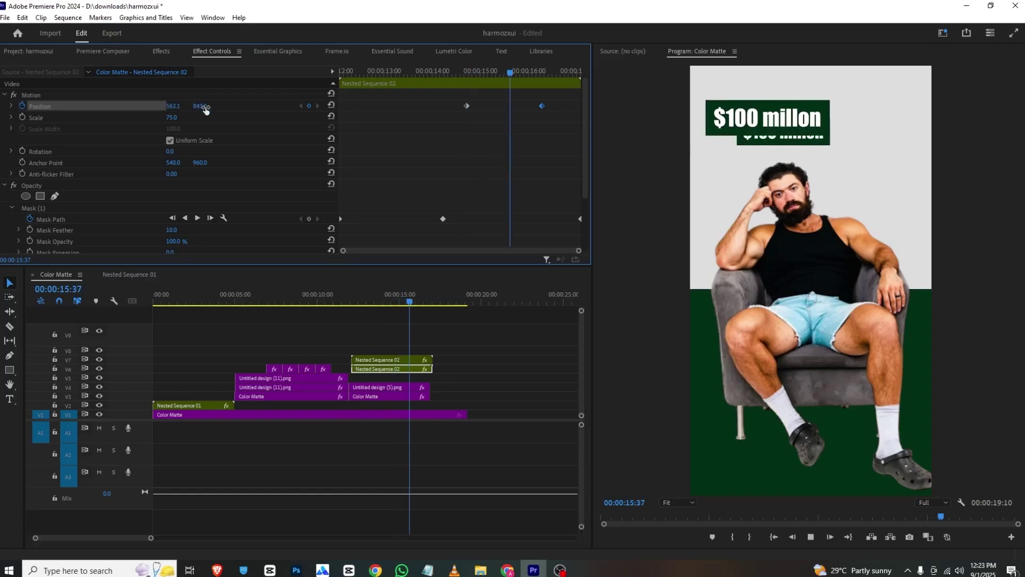
key(space)
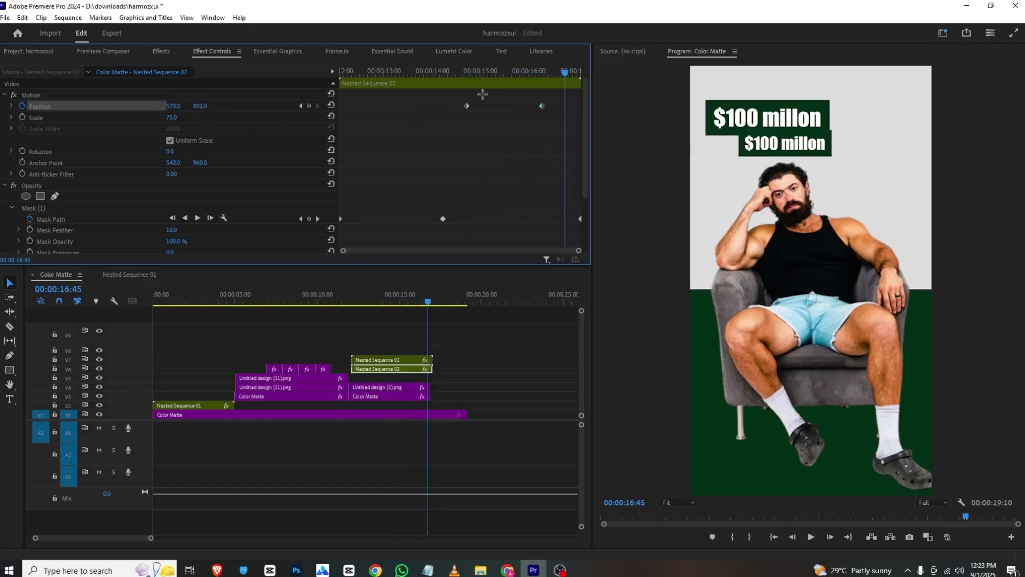
- Apply eased temporal interpolation to both position keyframes of the smaller banner and preview the motion
drag(422, 97, 545, 112)
right_click(543, 108)
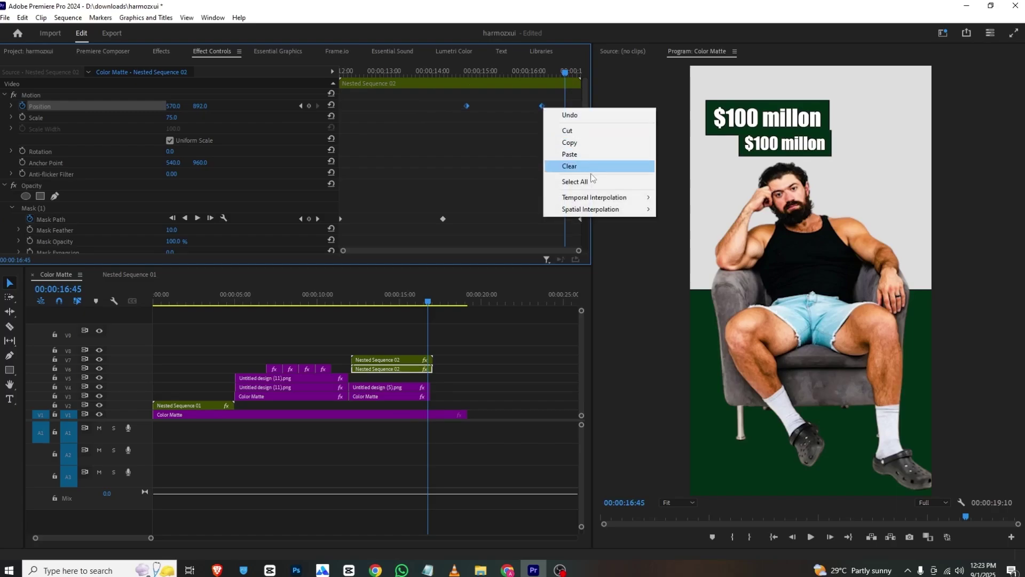
mouse_move(598, 197)
click(709, 261)
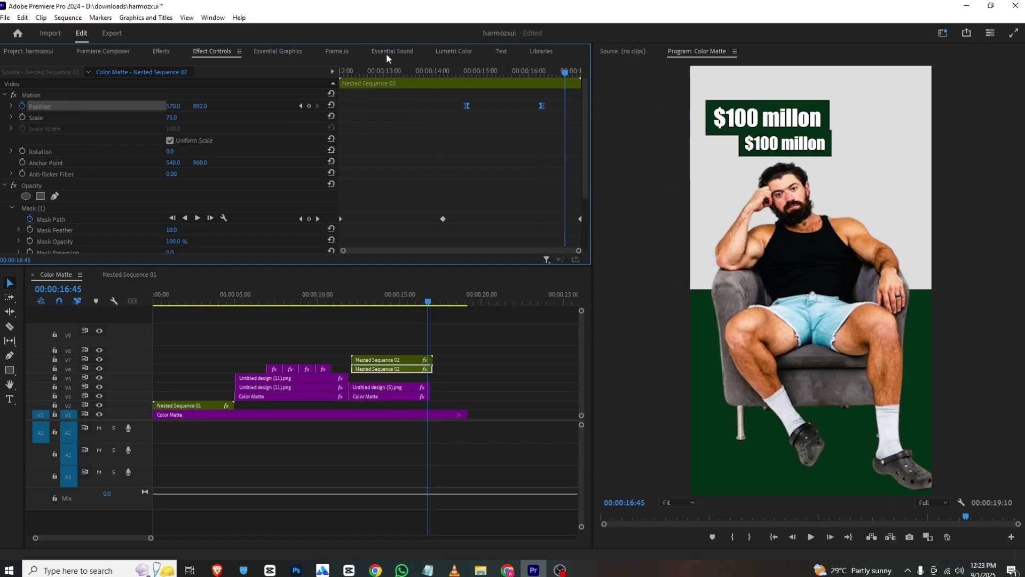
click(357, 71)
key(space)
key(space)
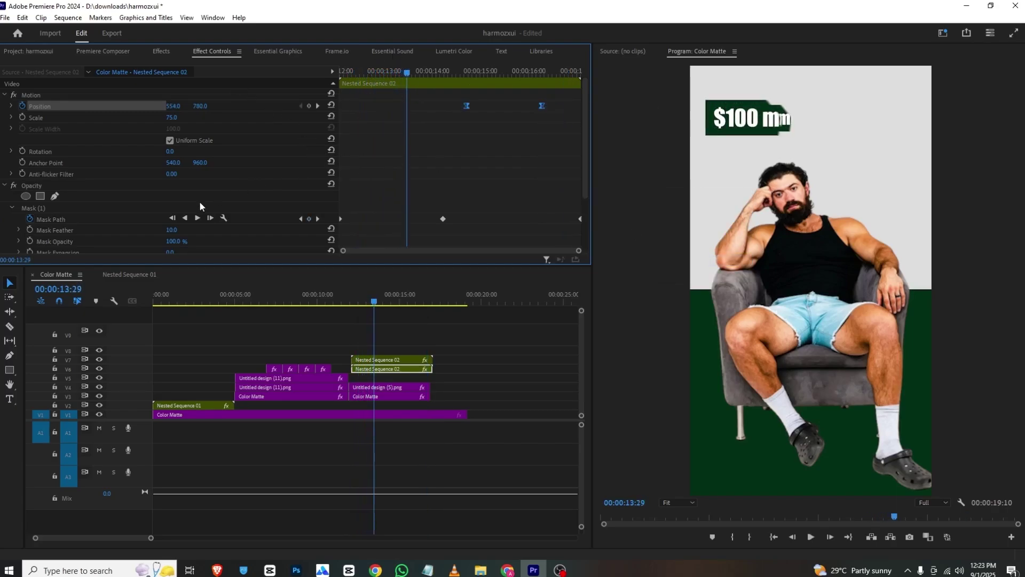
- Remove the mask path keyframes from the smaller banner copy
click(33, 217)
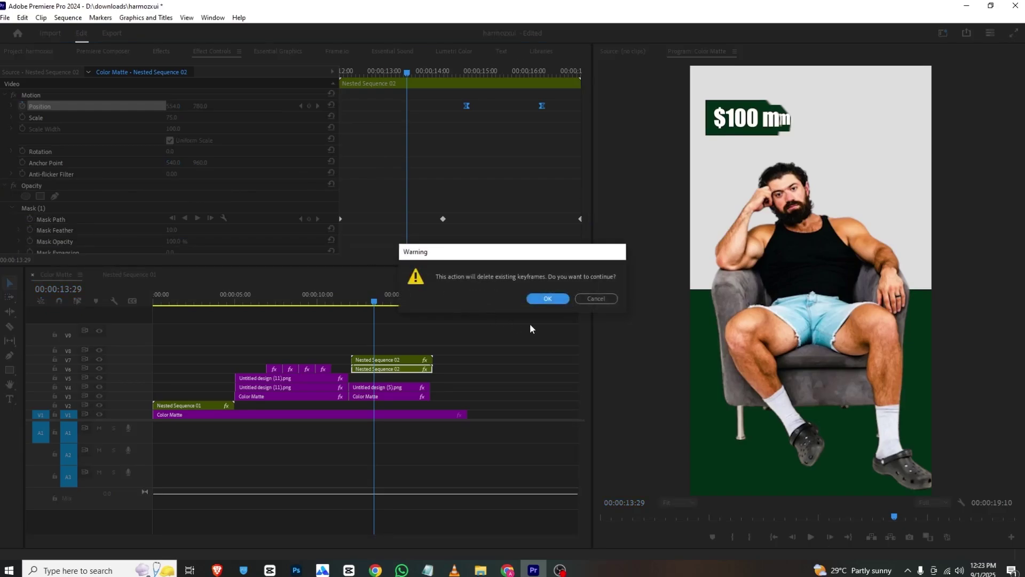
click(540, 302)
scroll(150, 197, down, 2)
scroll(151, 197, down, 2)
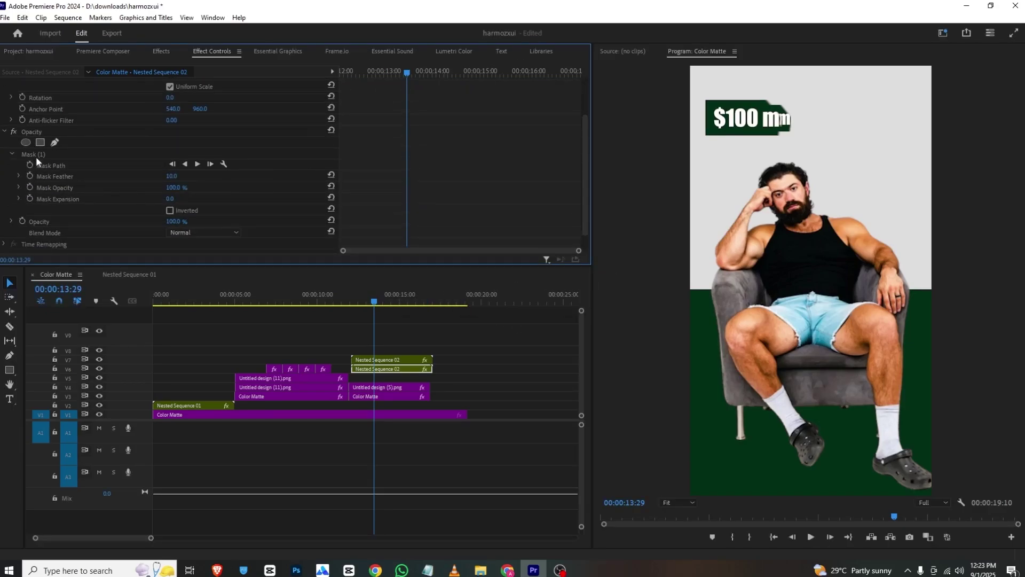
click(36, 156)
- Move the smaller banner clip on V6 so it starts at about 15 seconds, and preview its movement
drag(389, 370, 435, 372)
key(space)
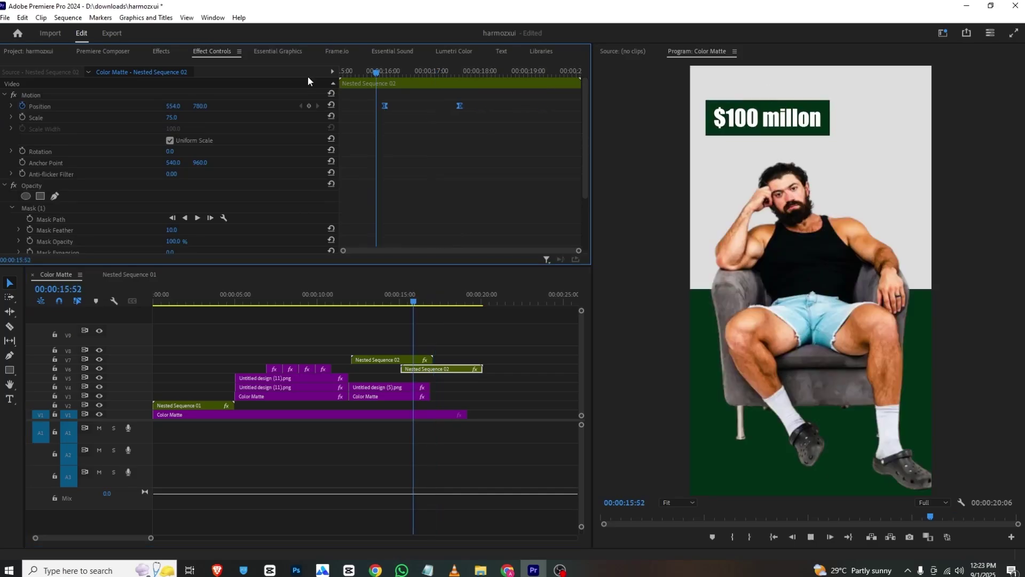
key(space)
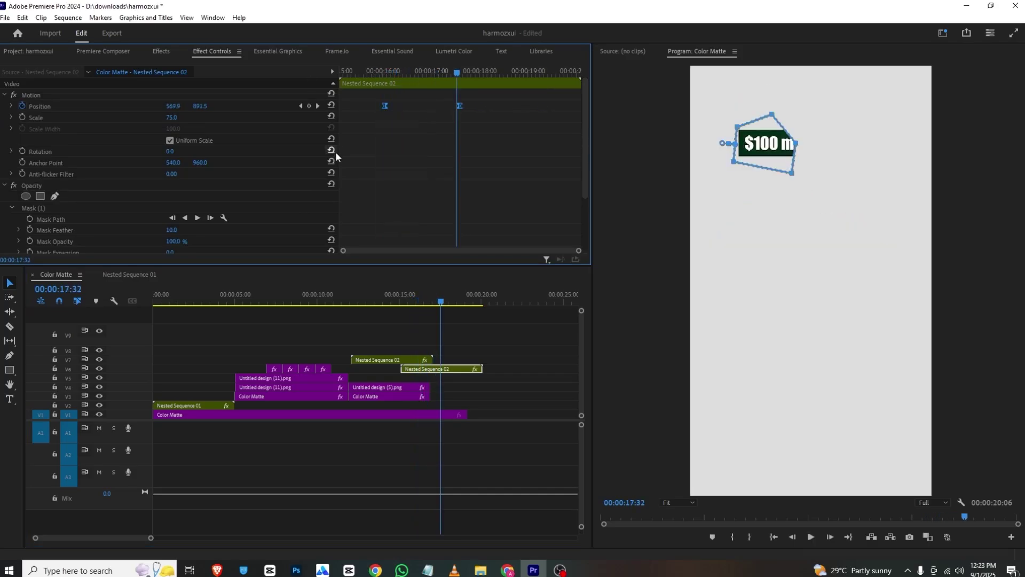
- Delete the opacity mask from the smaller banner clip and play the slide-down animation again
click(43, 209)
key(Delete)
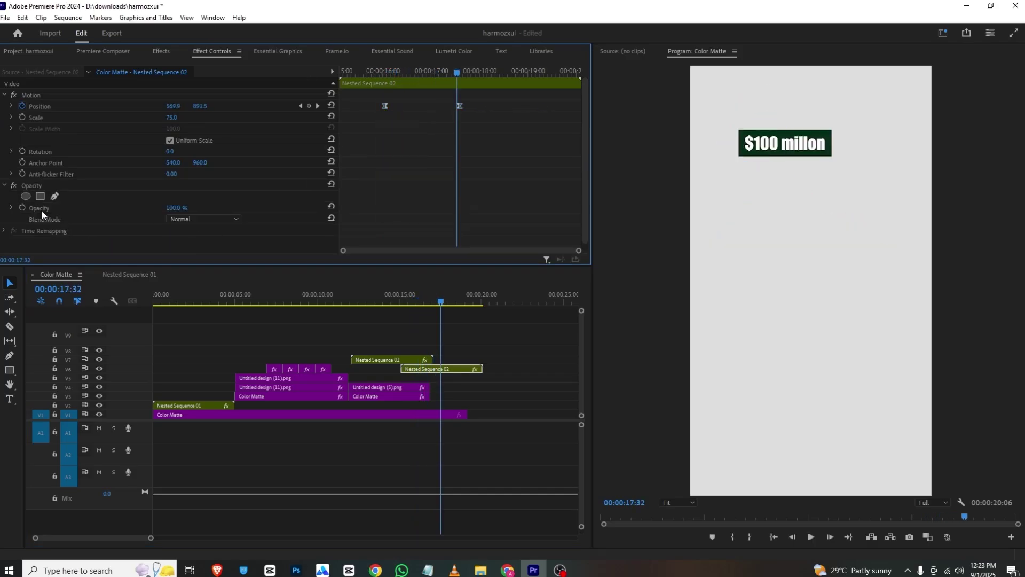
click(369, 71)
key(space)
key(space)
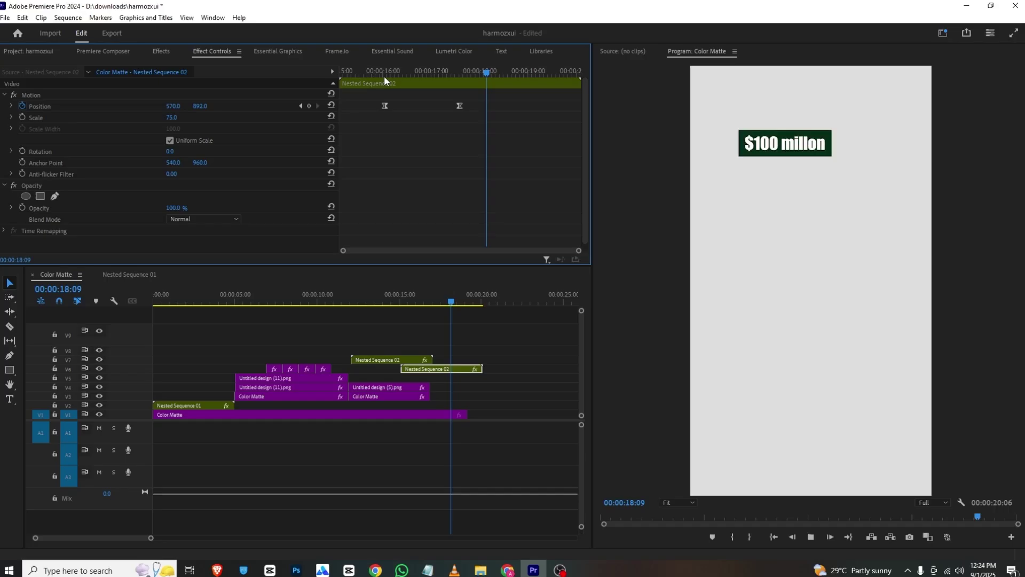
- Check the money scene of the reference in VLC, and place the 500 Rupees Money Bundle clip on V8 at 00:00:18:09 in Premiere Pro
click(458, 570)
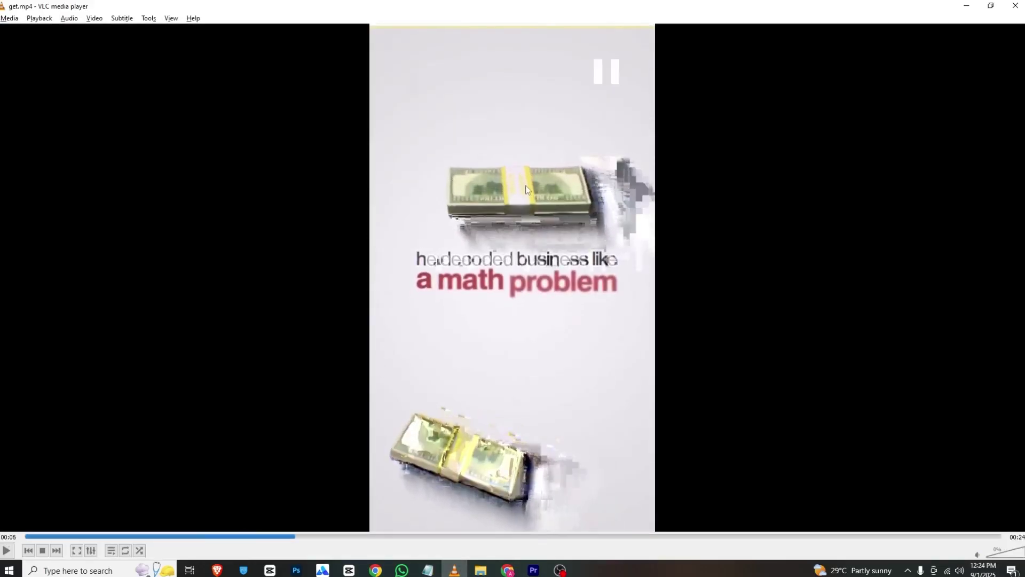
click(534, 569)
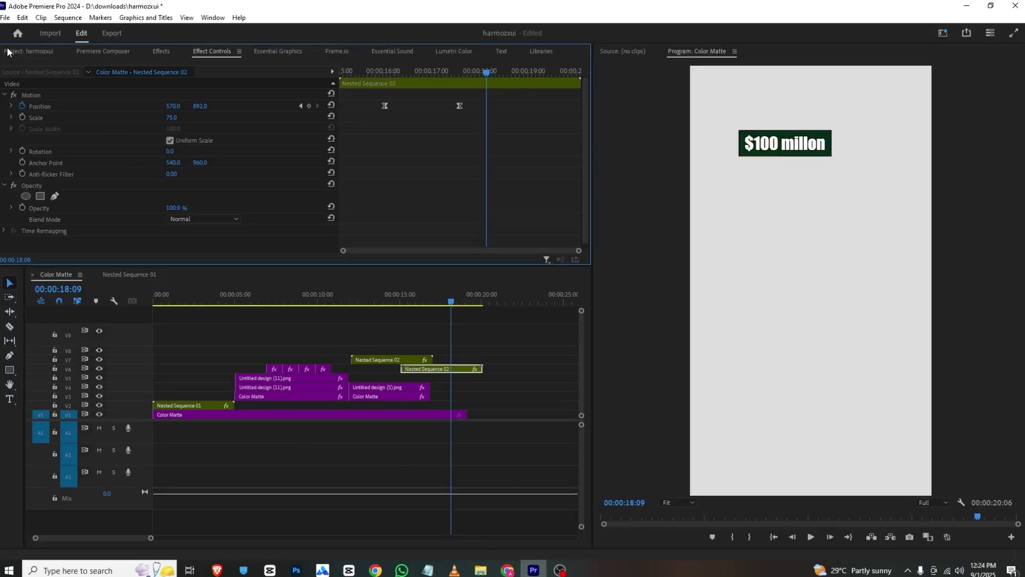
drag(511, 203, 448, 350)
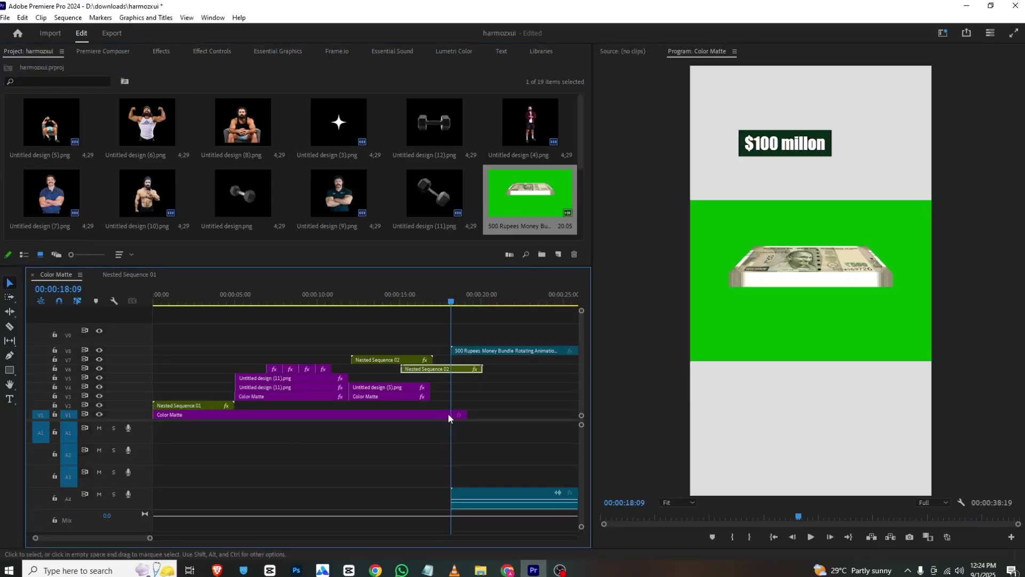
- Extend the V1 Color Matte to about 25 seconds, and unlink and delete the money bundle clip's audio
drag(460, 414, 563, 414)
right_click(522, 351)
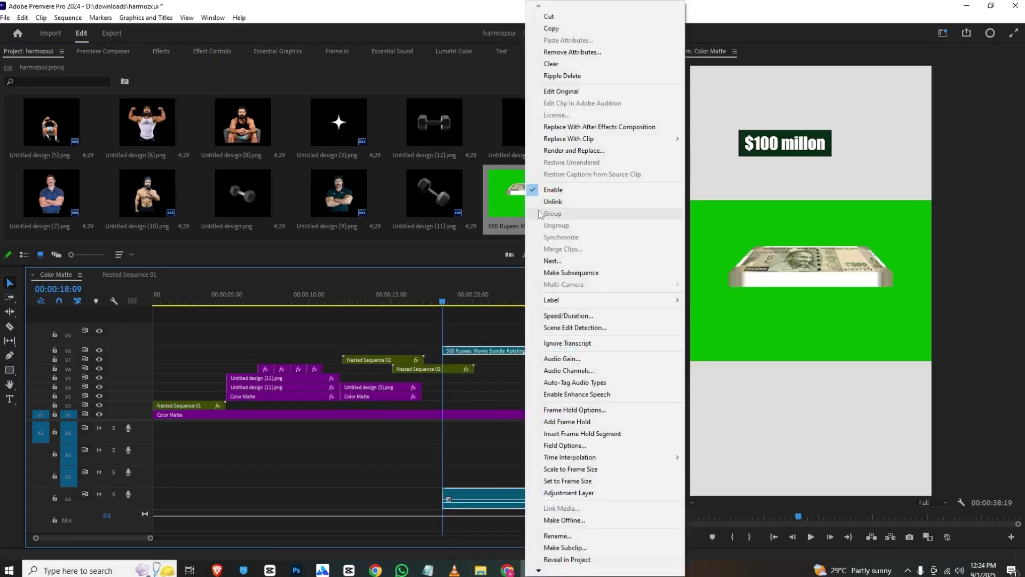
click(553, 202)
click(491, 499)
key(Delete)
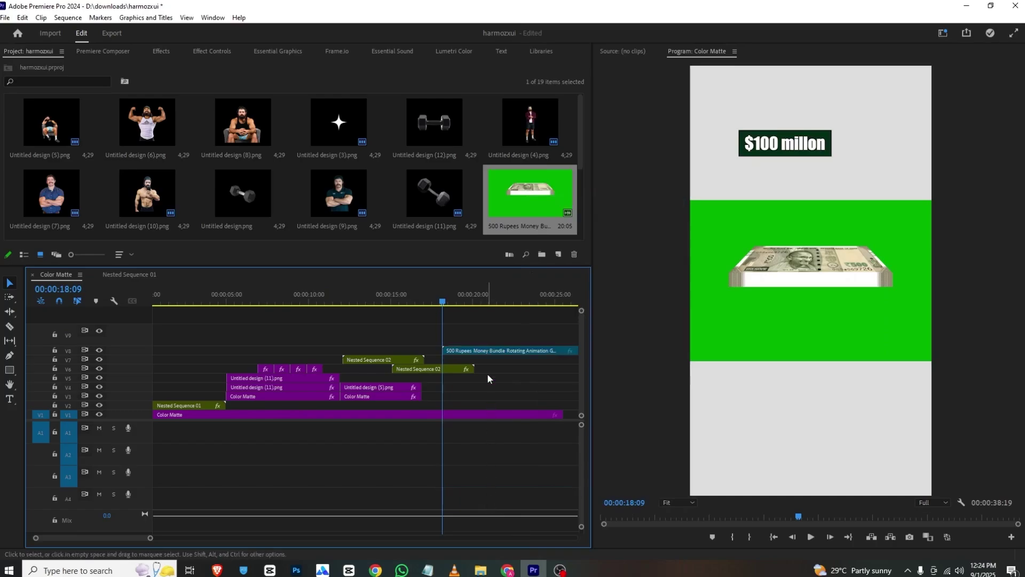
- Apply Ultra Key to the money bundle clip on V8 and key out its green background
click(491, 351)
click(212, 51)
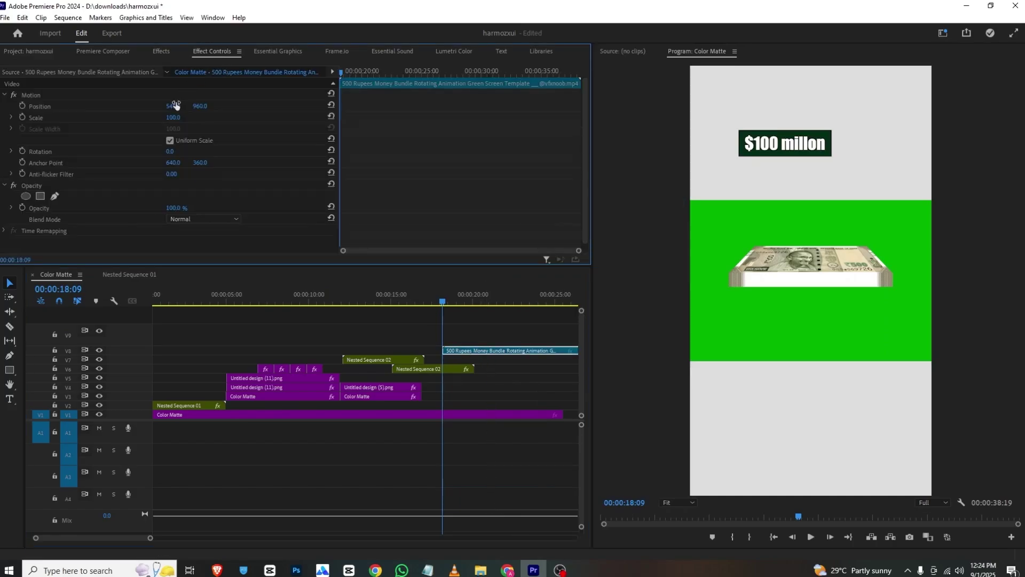
click(161, 51)
click(69, 65)
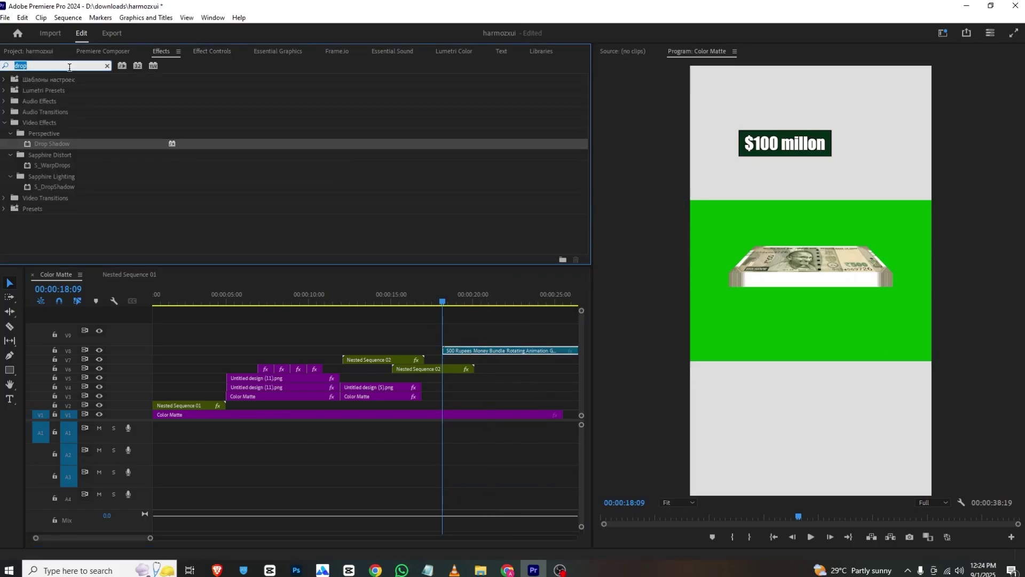
text(ultra)
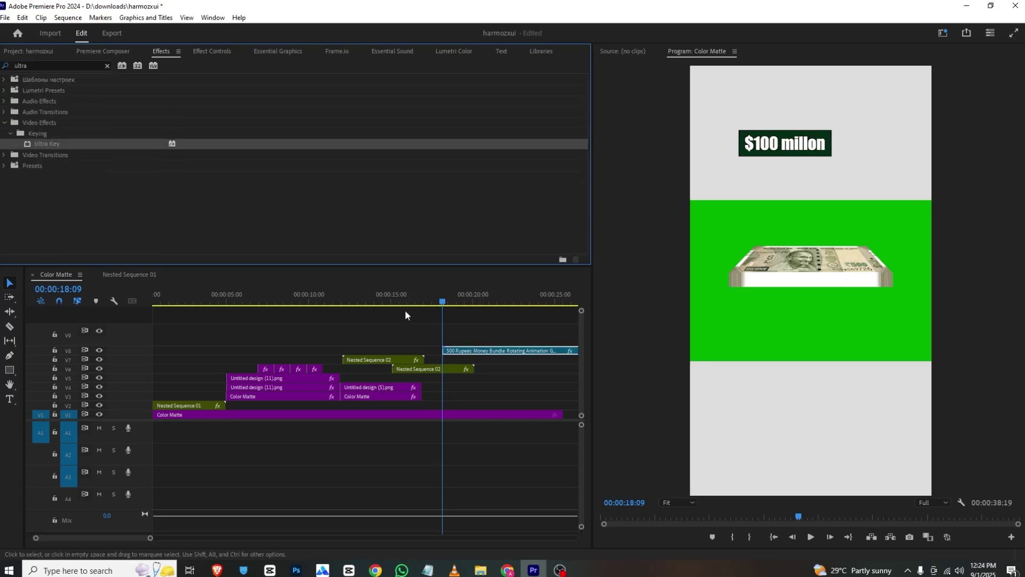
click(212, 51)
click(184, 222)
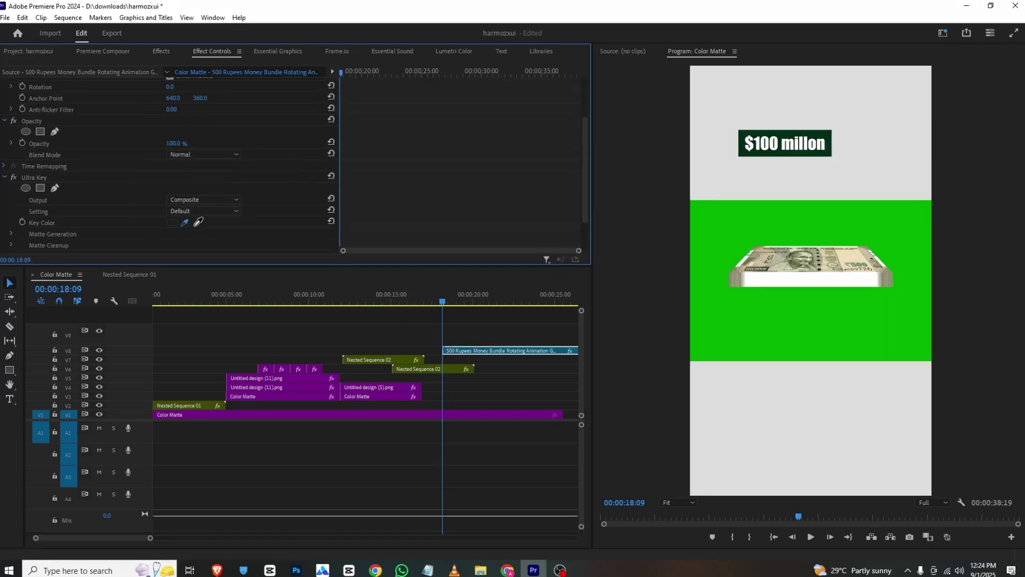
click(721, 222)
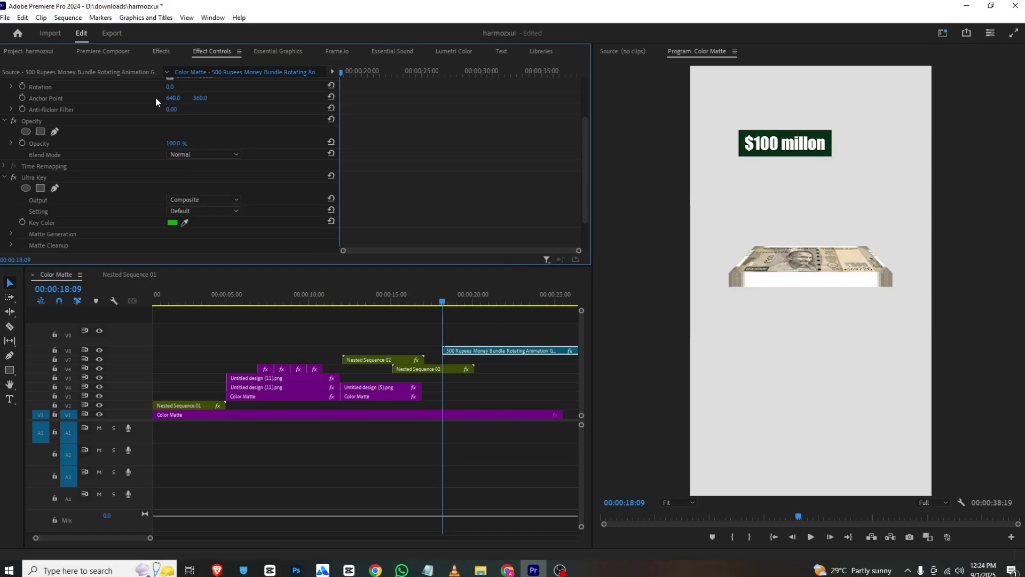
- Set the money bundle's vertical position to 604 and scale to 99, and trim the V6 banner to end at 00:00:18:09
scroll(158, 99, up, 3)
mouse_move(203, 105)
mouse_down()
mouse_move(134, 105)
mouse_move(208, 105)
mouse_up()
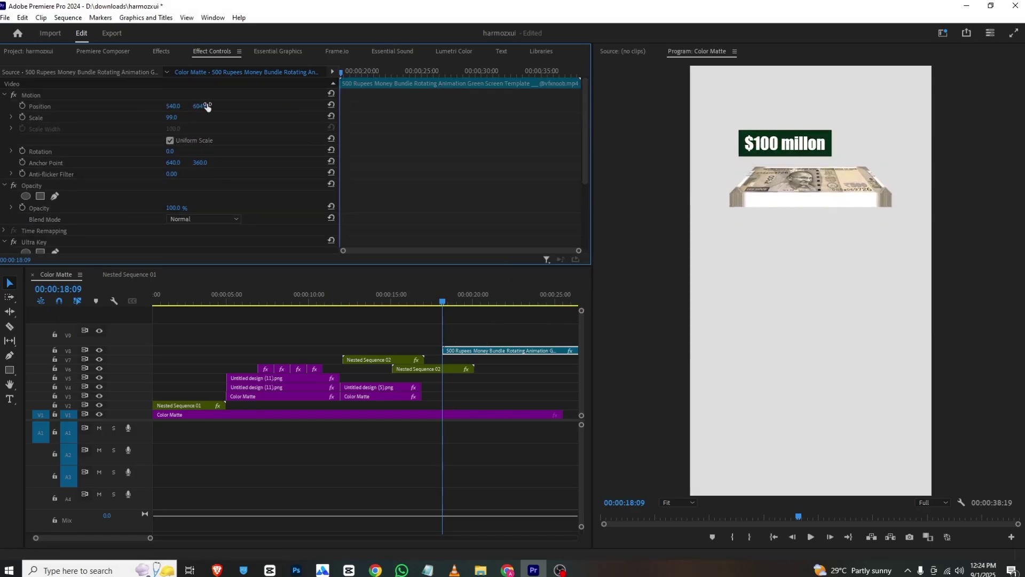
key(c)
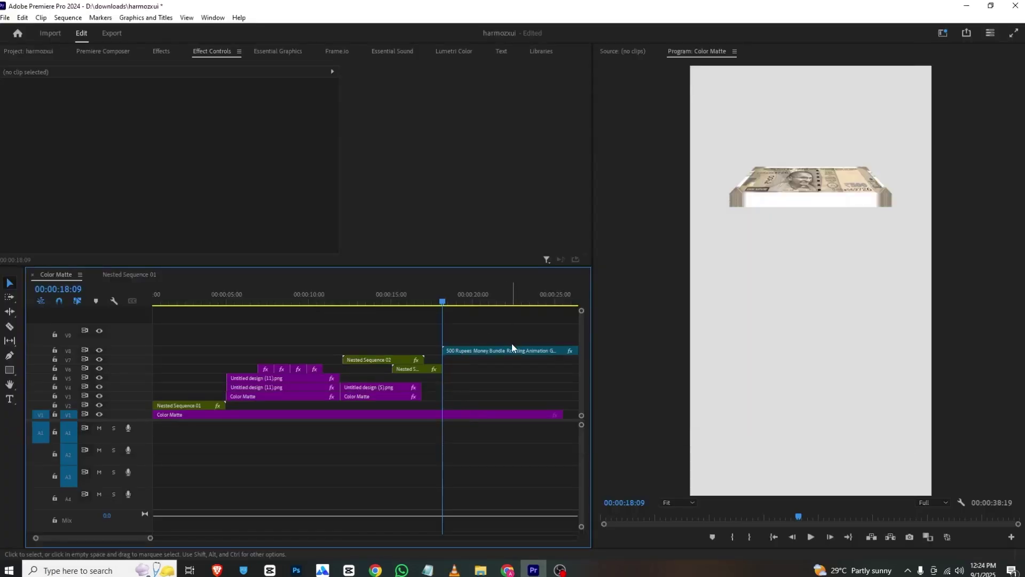
- Duplicate the money bundle clip onto V9 and apply the Basic 3D effect to the copy
drag(511, 346, 518, 338)
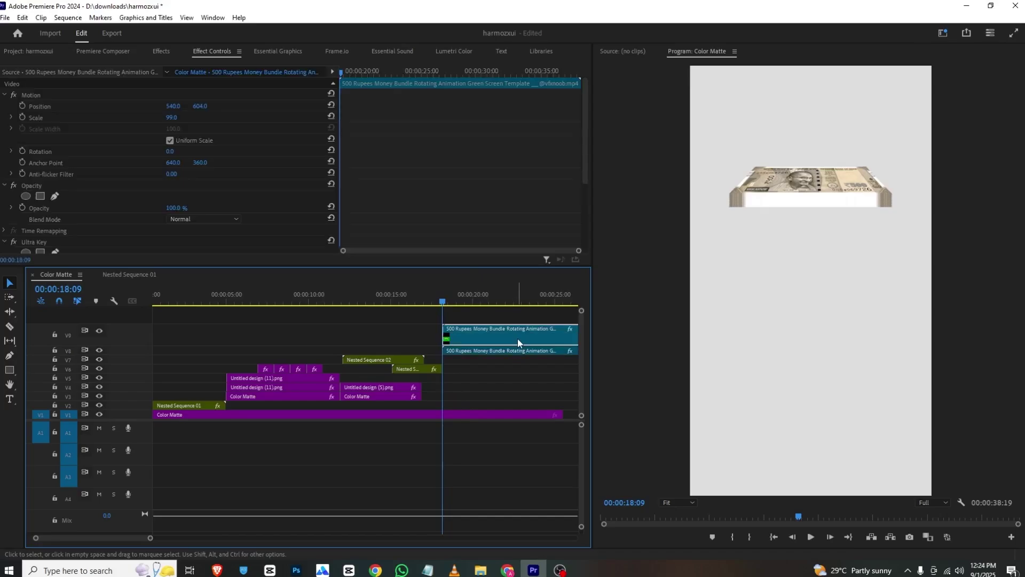
click(161, 51)
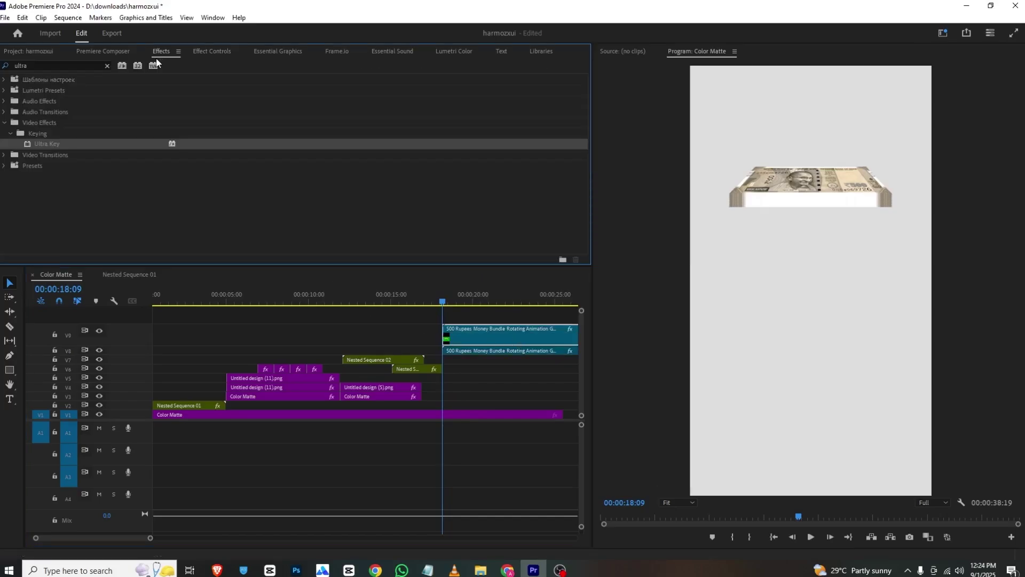
click(106, 65)
text(basic)
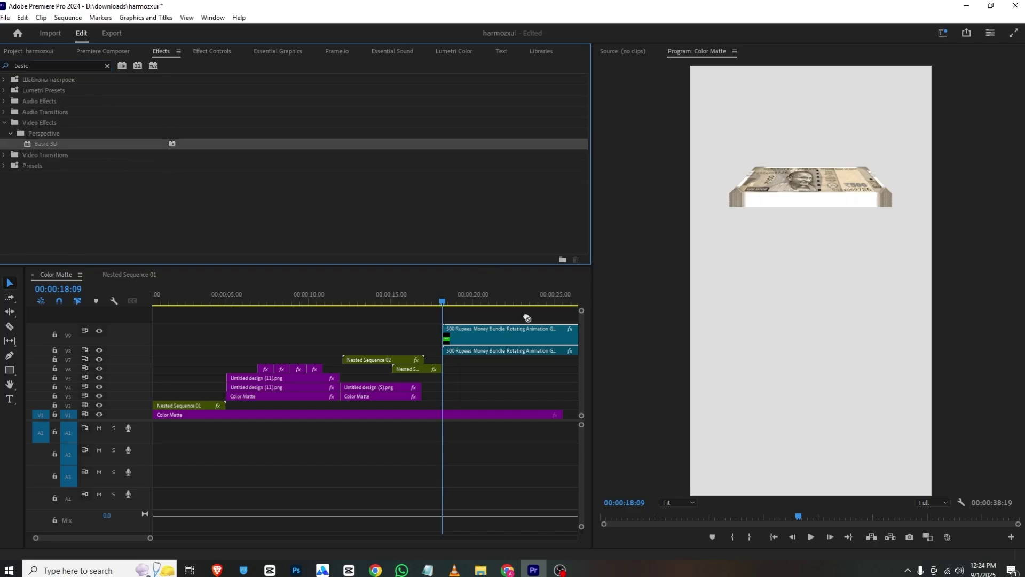
click(526, 327)
click(212, 54)
- Move the bundle copy to the lower part of the frame, and set its swivel to 36°, tilt to 28° and a greater distance to image
drag(200, 106, 196, 130)
scroll(40, 148, down, 3)
scroll(39, 148, down, 4)
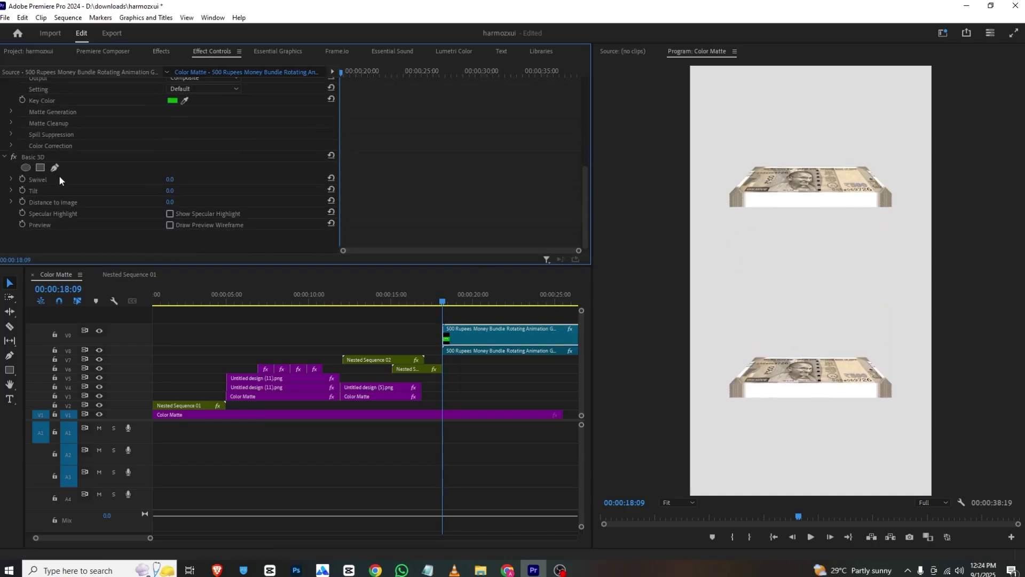
drag(180, 181, 179, 201)
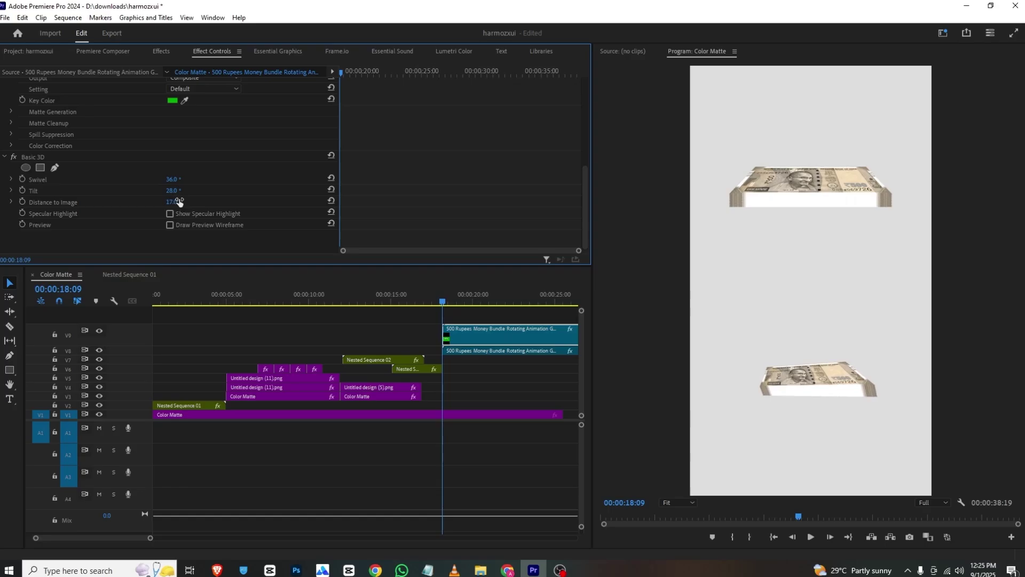
scroll(214, 177, up, 5)
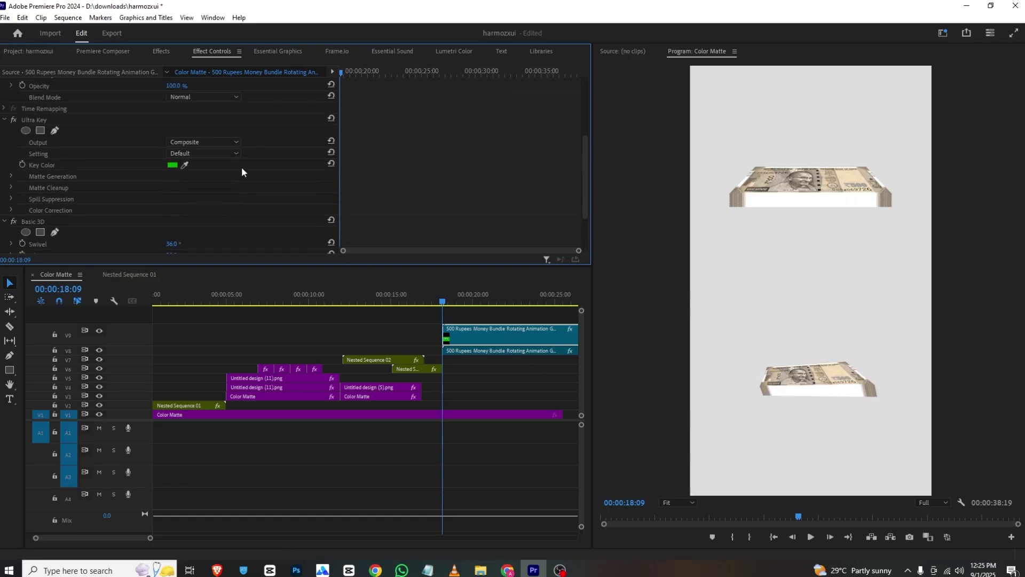
- Check the reference in VLC, and trim both money bundle clips to end at 00:00:20:10 in Premiere Pro
click(454, 571)
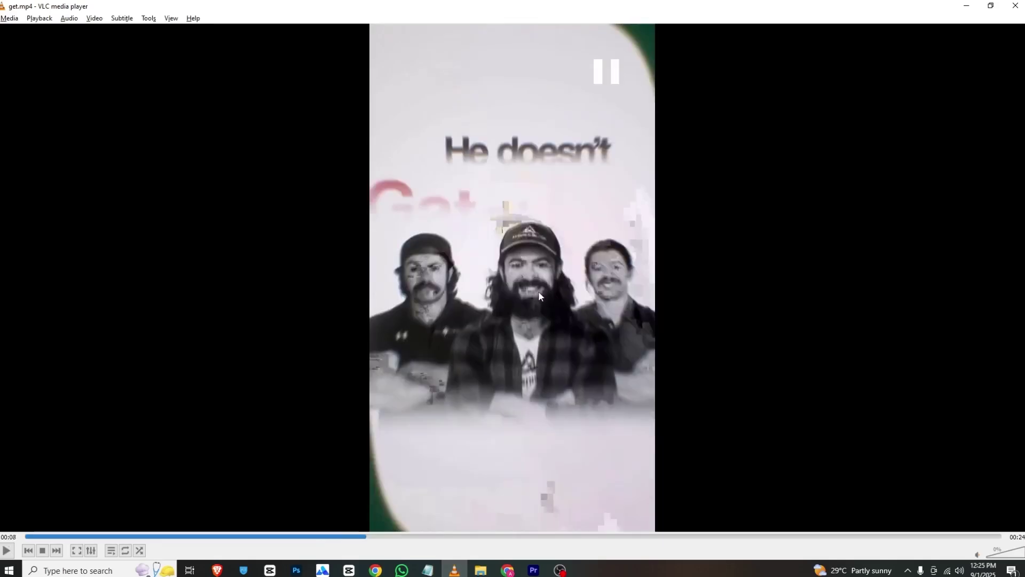
key(alt+Tab)
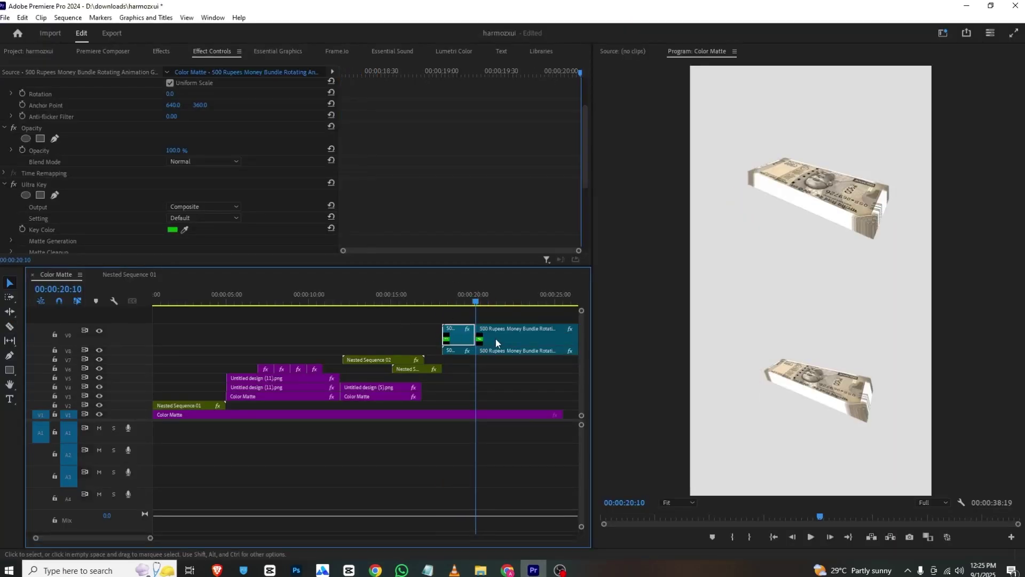
key(alt+Tab)
click(534, 569)
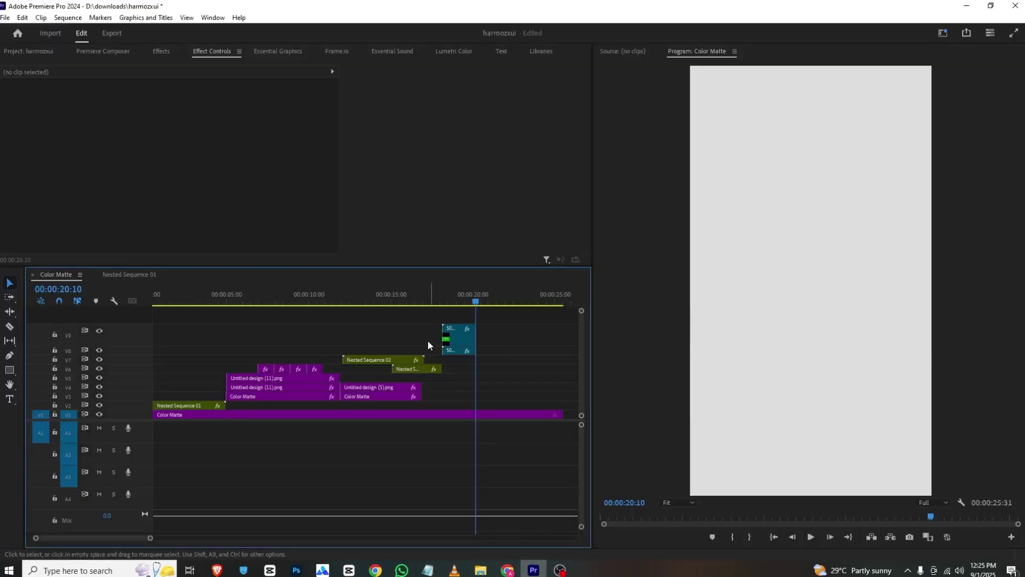
- Split the V1 Color Matte at about 00:00:19:50 and duplicate its second part onto V2
click(220, 414)
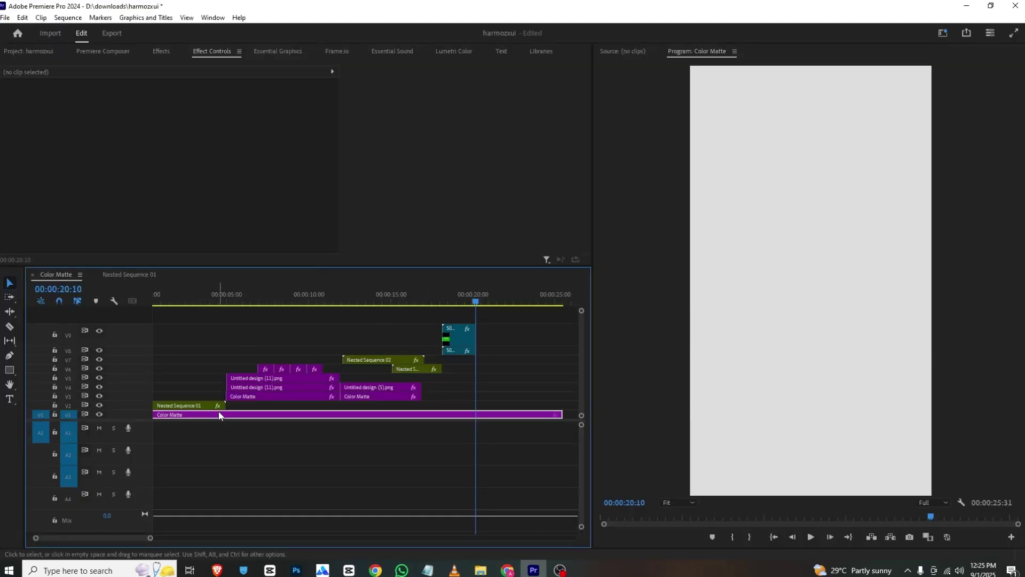
key(c)
click(471, 415)
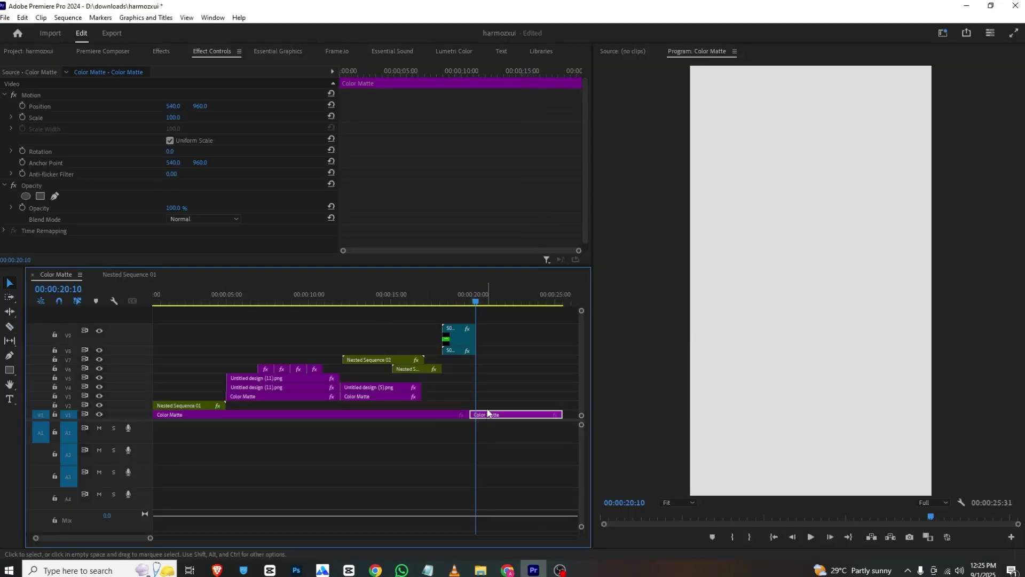
drag(485, 414, 485, 405)
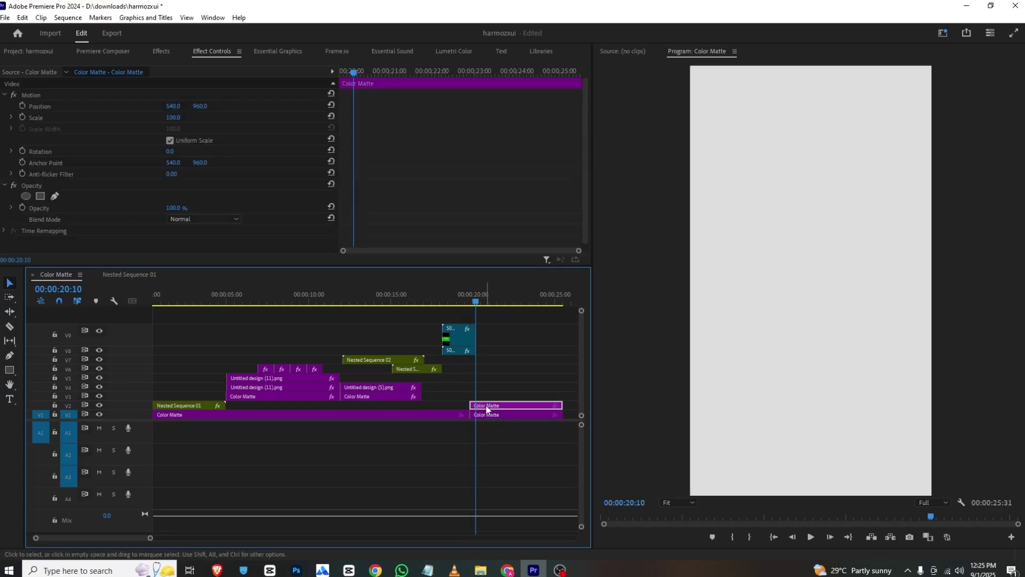
- Hide track V1 and set the V2 Color Matte's scale height to 112 and scale width to 50 with uniform scale off
click(161, 51)
click(209, 51)
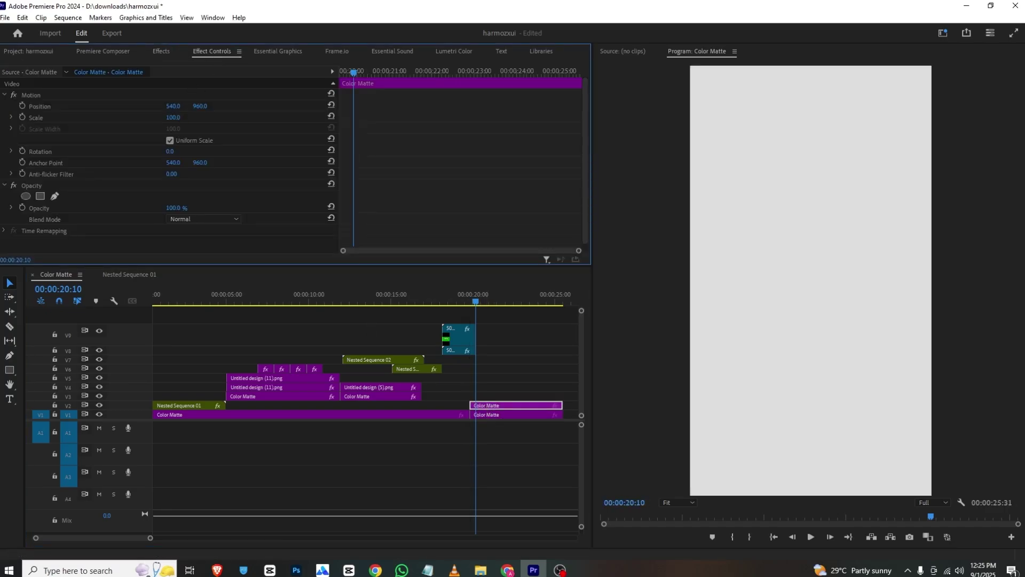
mouse_move(171, 117)
mouse_down()
mouse_move(161, 117)
mouse_move(178, 127)
mouse_move(160, 117)
mouse_move(179, 130)
mouse_move(183, 117)
mouse_up()
click(97, 414)
click(170, 140)
key(ctrl+z)
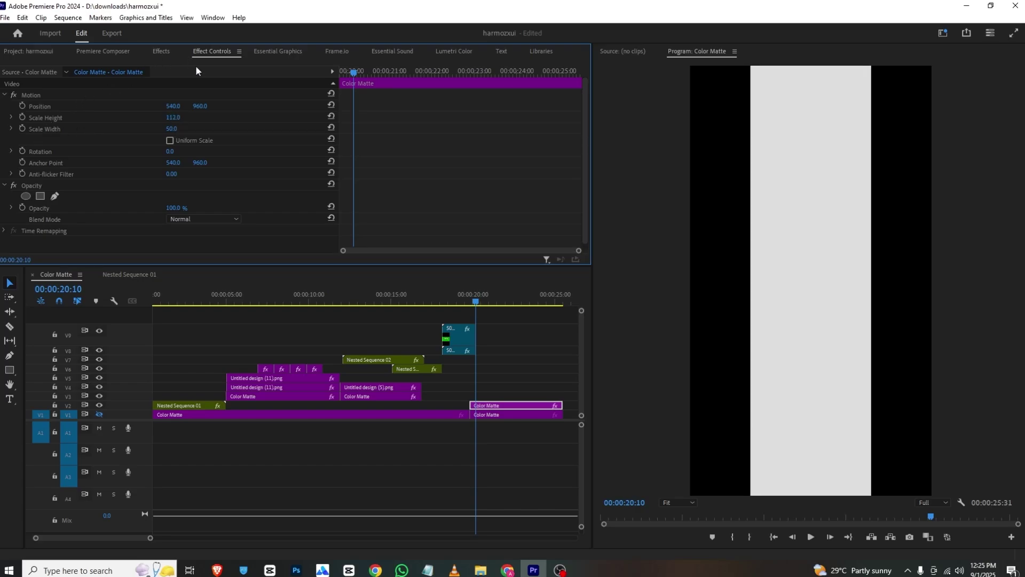
- Apply the Drop Shadow effect to the Color Matte on V2
click(160, 51)
click(90, 65)
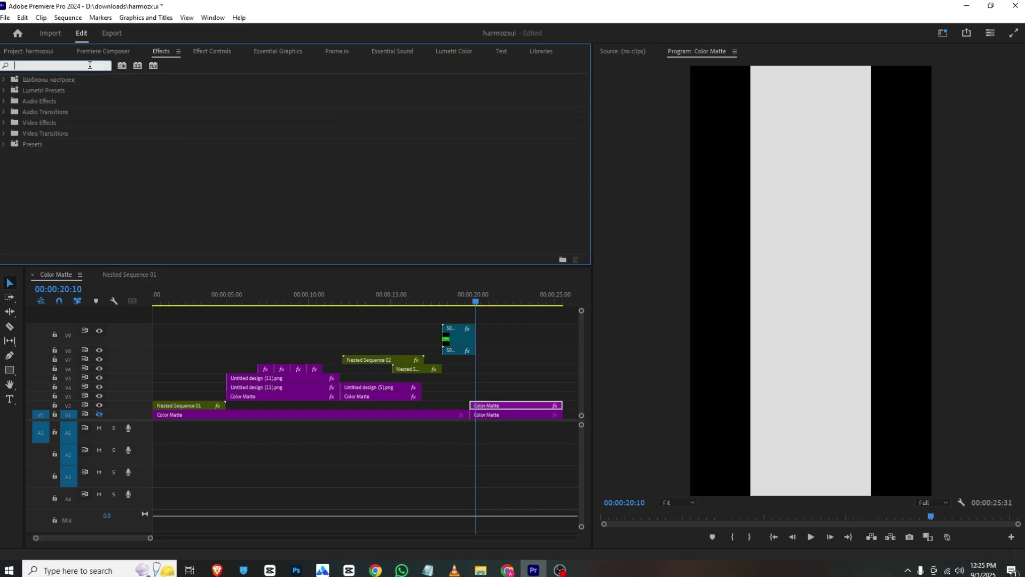
text(drop)
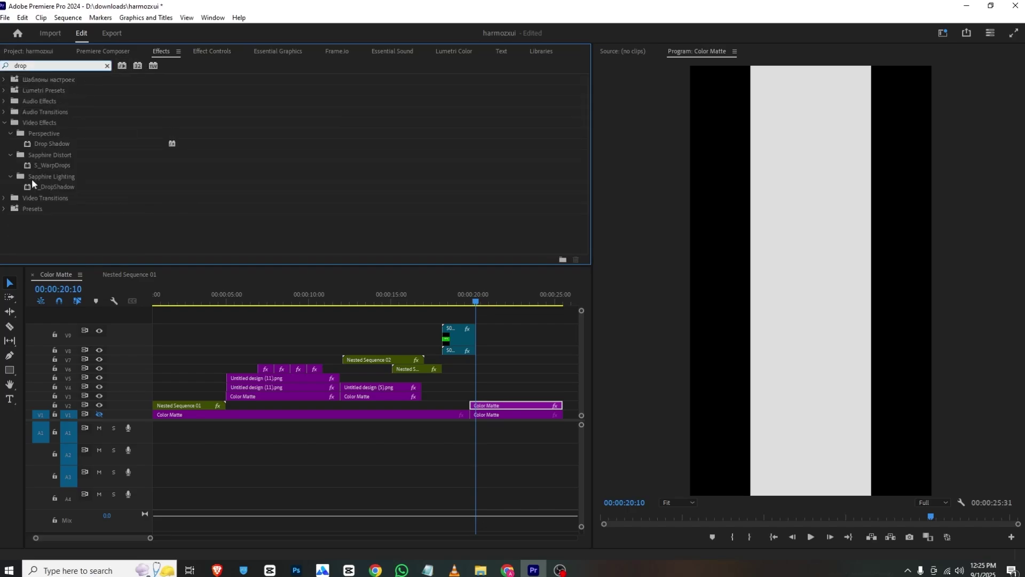
drag(44, 148, 488, 410)
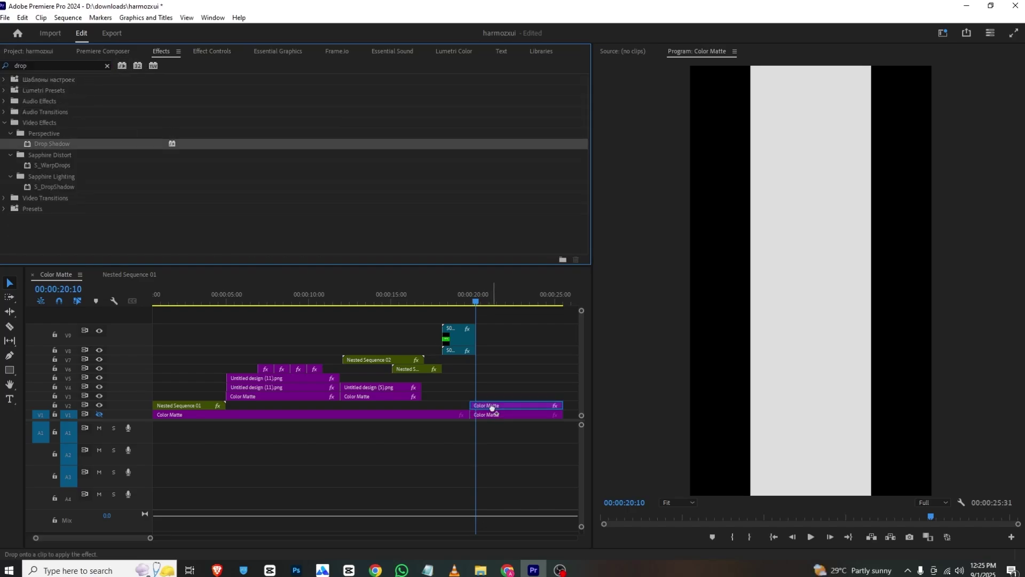
- Set the matte's drop shadow to white with 100% opacity and a softness of about 405
click(214, 51)
click(172, 189)
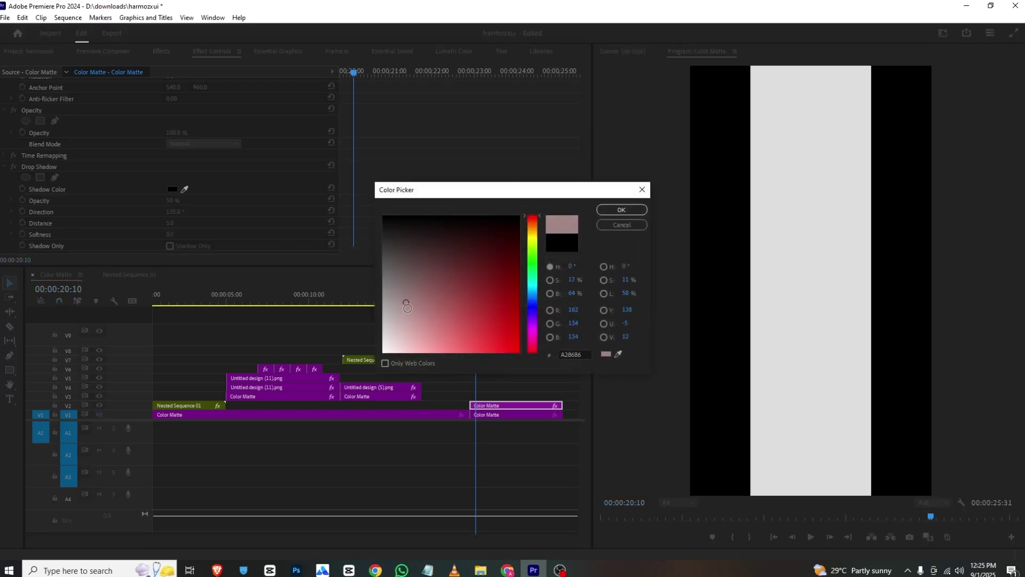
key(Return)
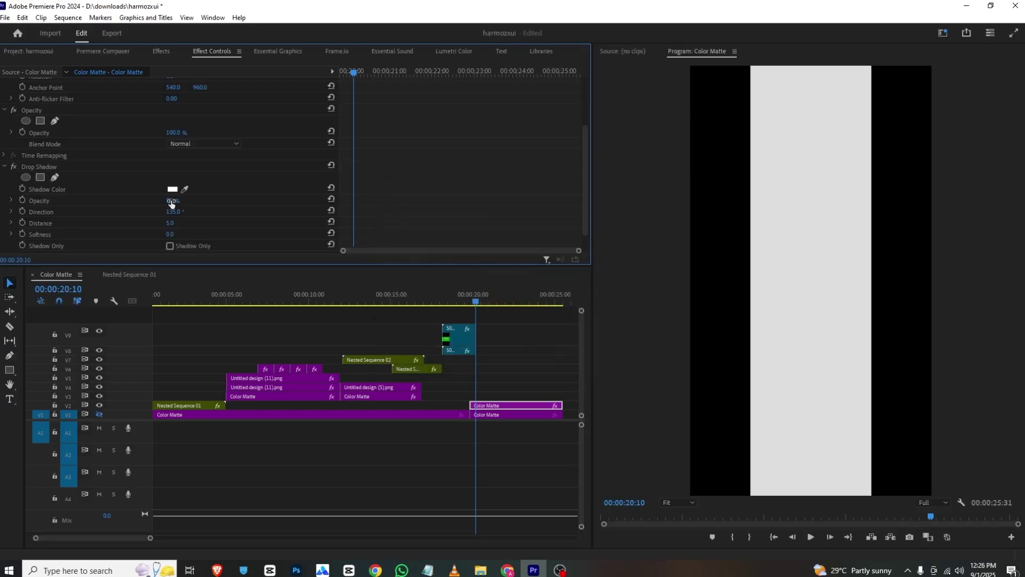
drag(172, 201, 199, 201)
drag(170, 235, 386, 234)
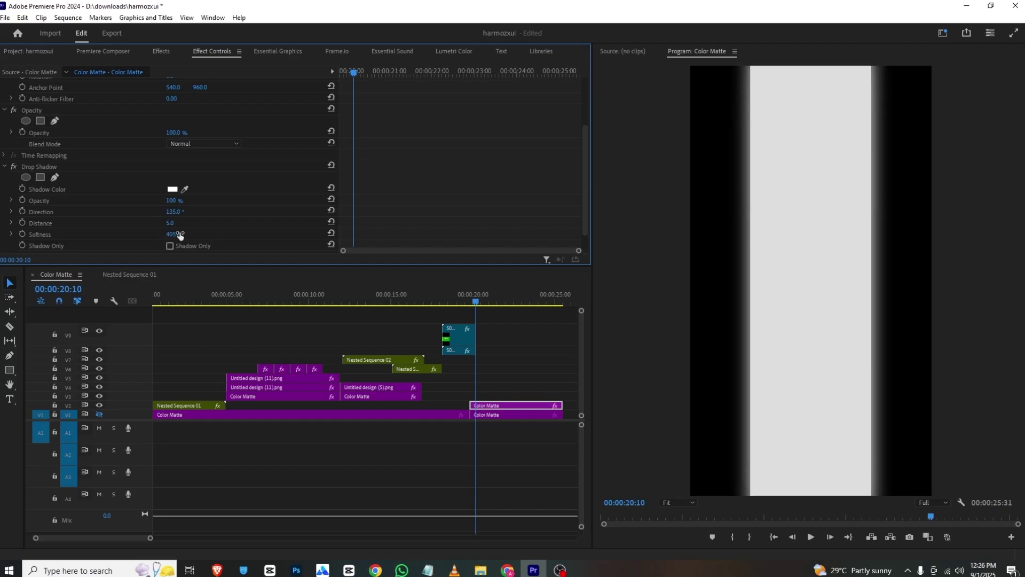
- Keyframe the V2 Color Matte's scale width from 0 at 00:00:19:50 to 127 at 00:00:21:39
drag(354, 73, 284, 73)
scroll(73, 137, up, 3)
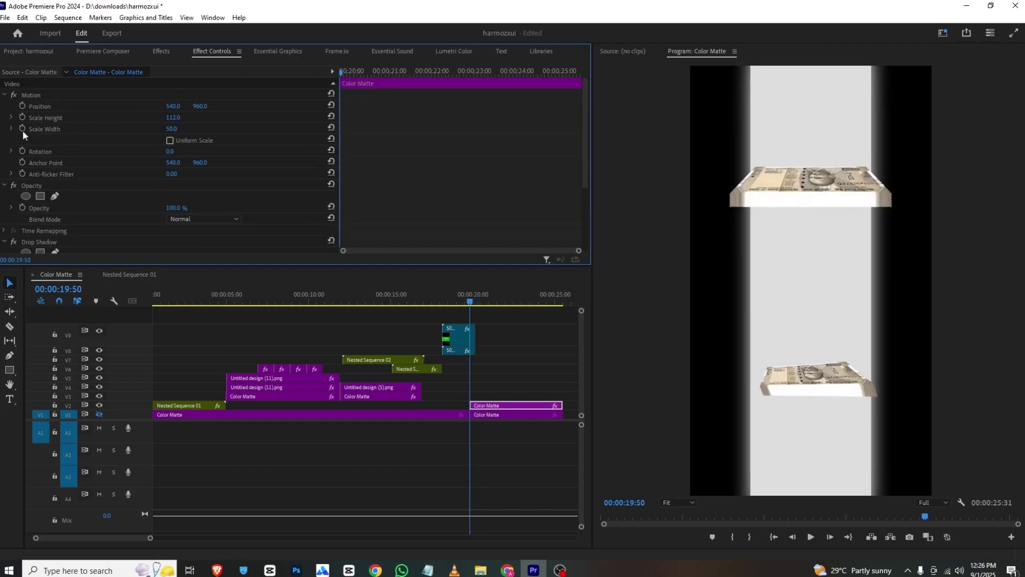
click(23, 129)
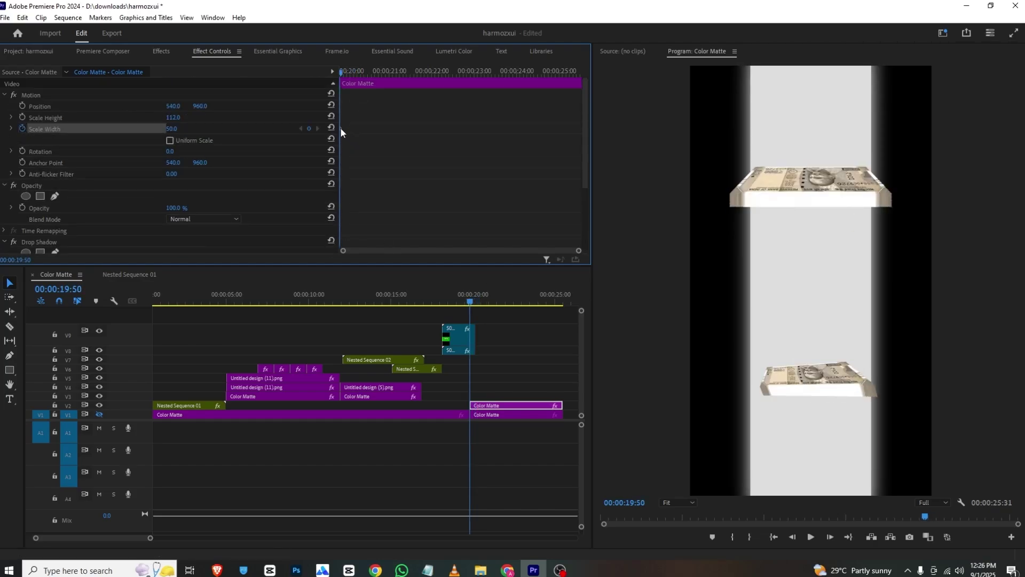
drag(341, 129, 336, 79)
drag(171, 128, 140, 129)
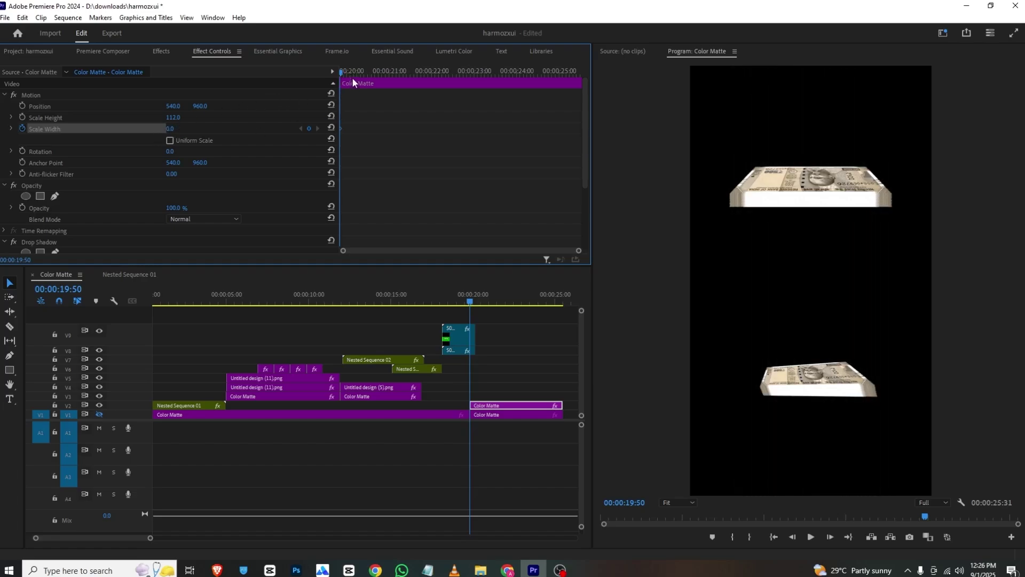
drag(351, 78, 416, 72)
drag(172, 131, 217, 120)
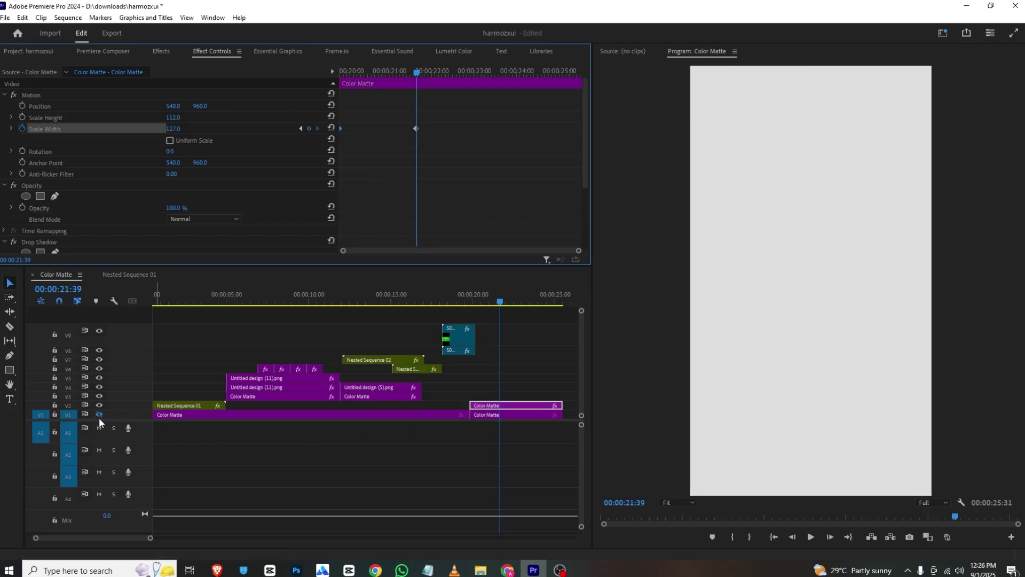
- Show track V1 again and play the widening matte transition over the money bundles
click(464, 304)
key(space)
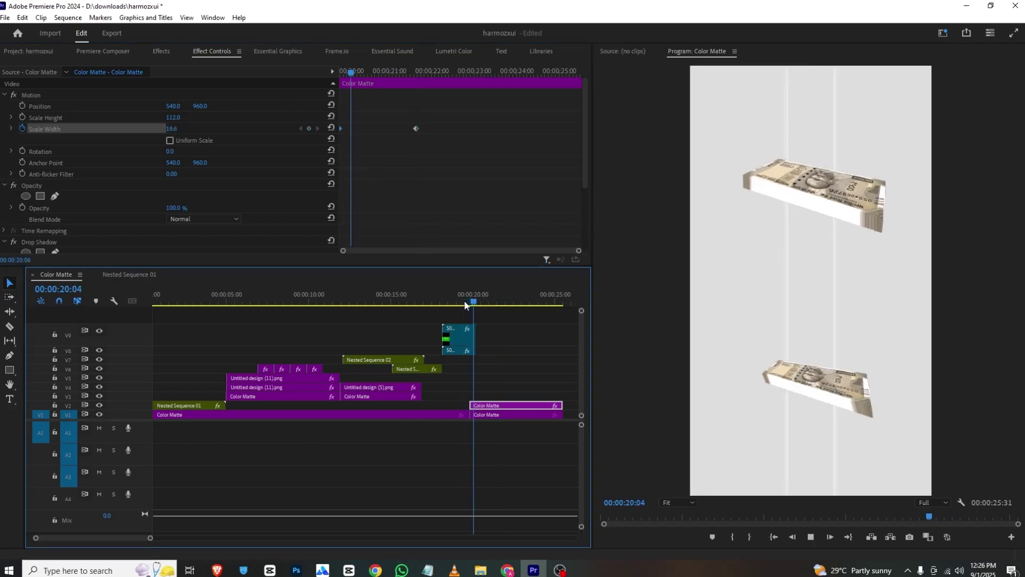
key(space)
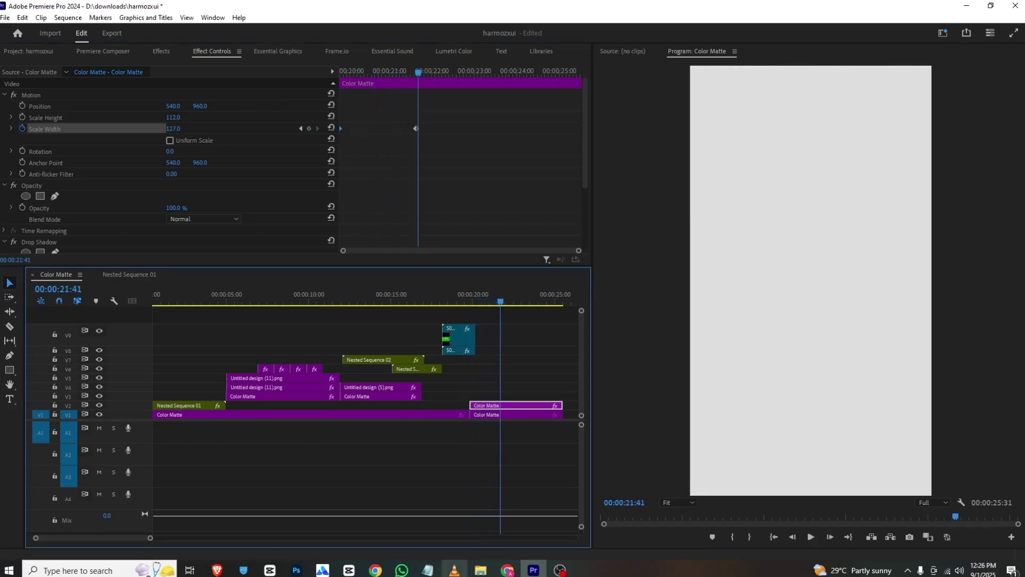
- Check the three-person scene of the reference in VLC and return to Premiere Pro
click(453, 570)
key(space)
key(space)
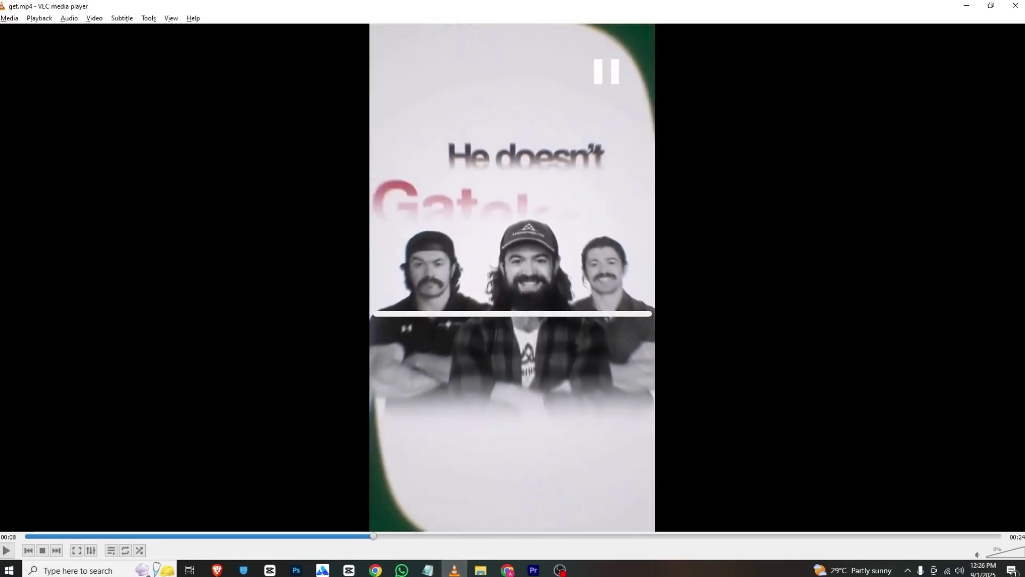
key(alt+Tab)
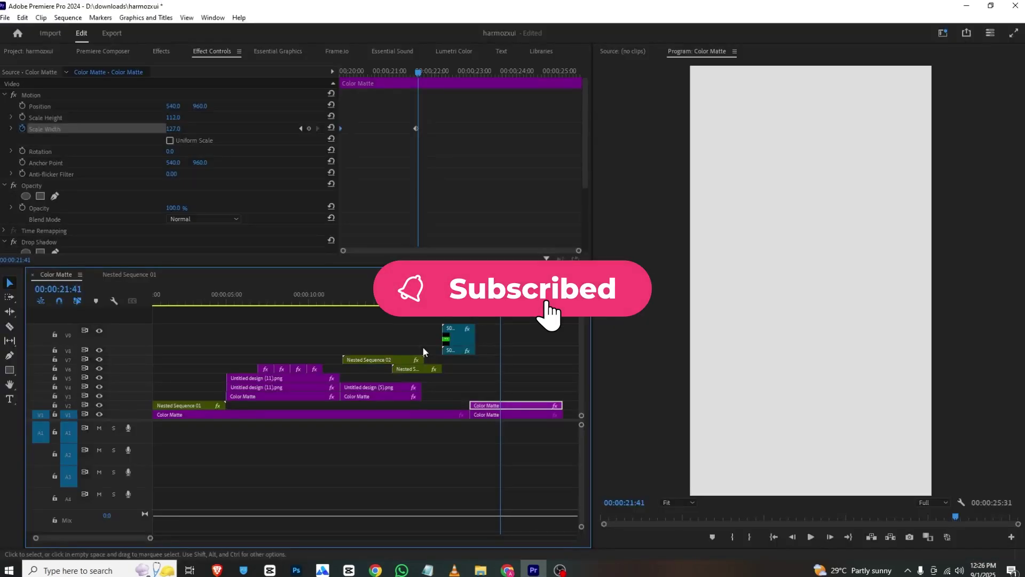